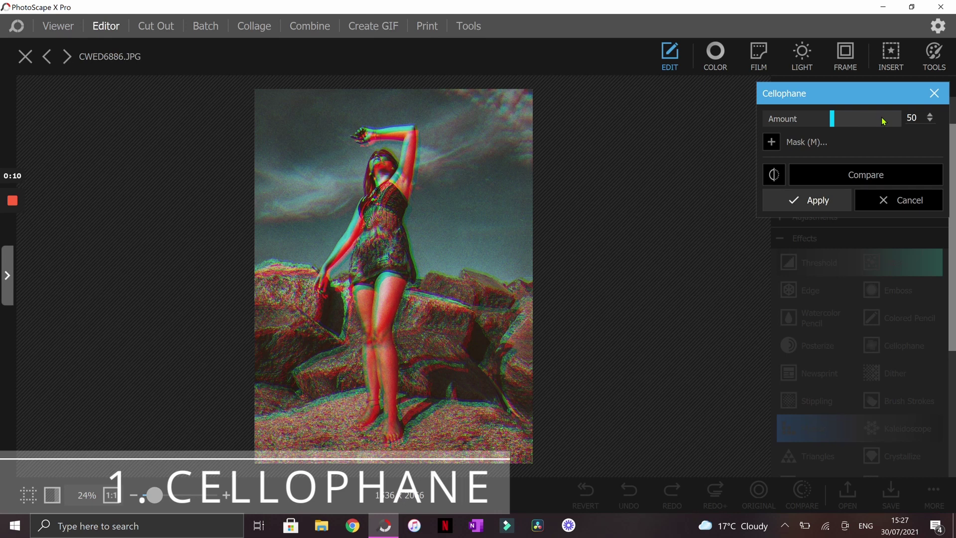
Set the Cellophane amount to 95 and add a radial mask, enlarging its inner ellipse around the woman
click(883, 121)
click(793, 118)
click(893, 118)
click(783, 145)
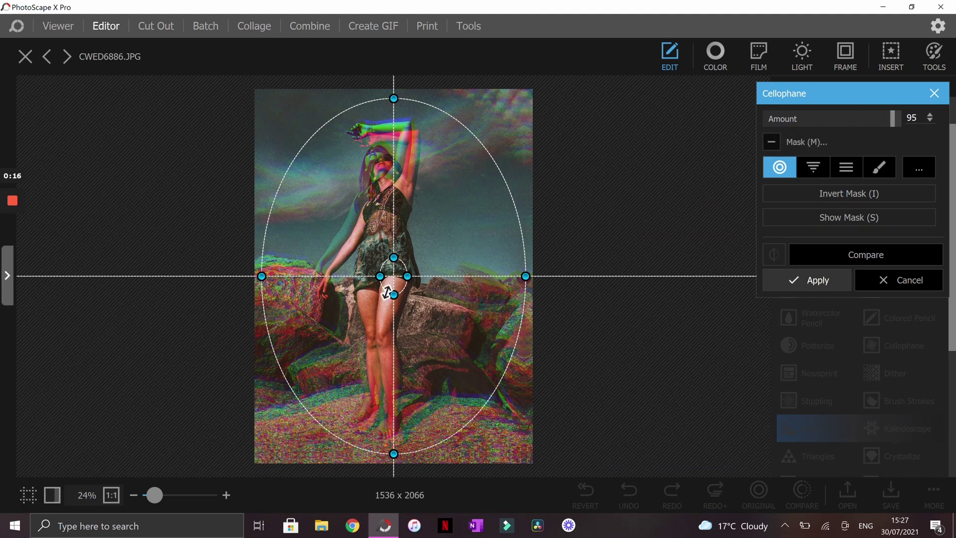
drag(396, 291, 434, 342)
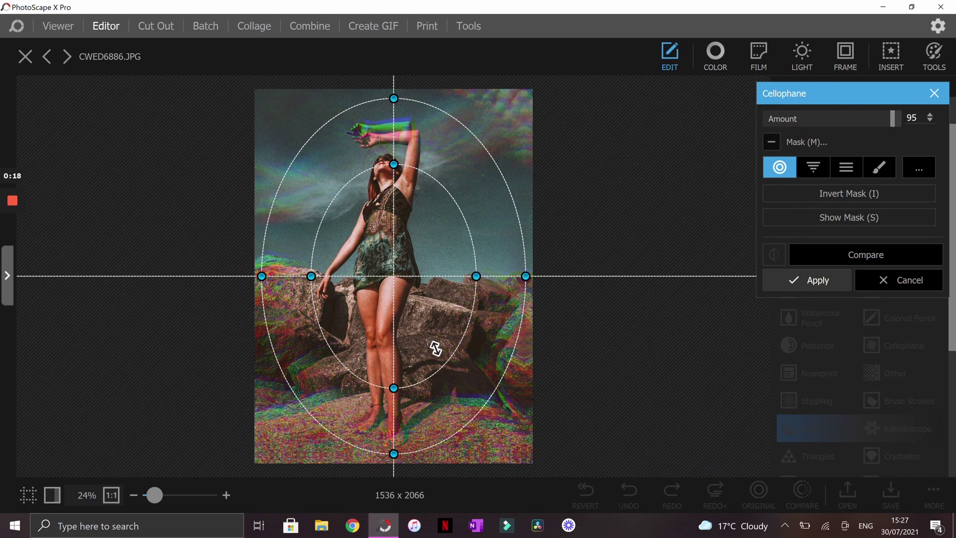
Set the masked Cellophane amount to 45 and discard the effect
drag(893, 119, 824, 119)
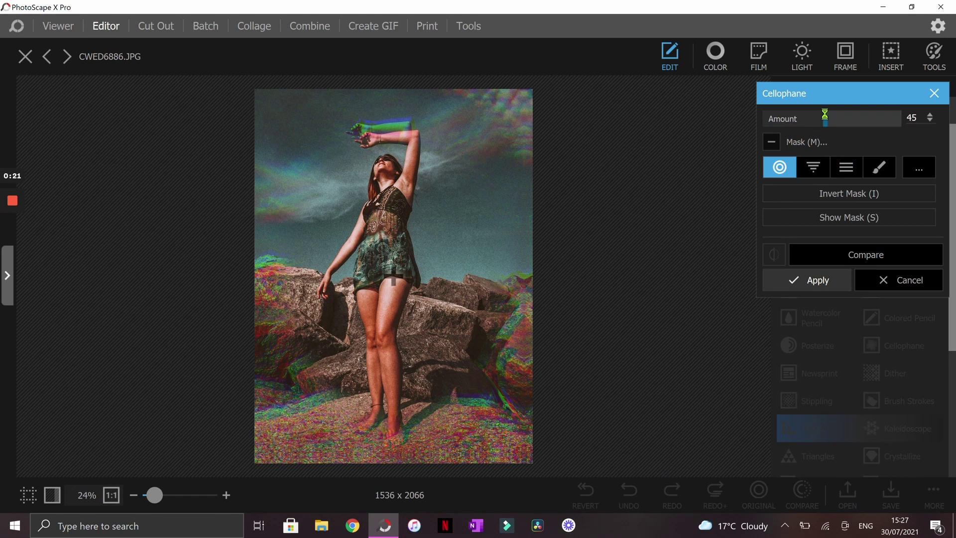
click(891, 170)
key(Escape)
Preview the Zoom Blur effect with an amount of 86 and its centre moved to the woman's face
scroll(852, 360, down, 3)
click(891, 373)
click(875, 120)
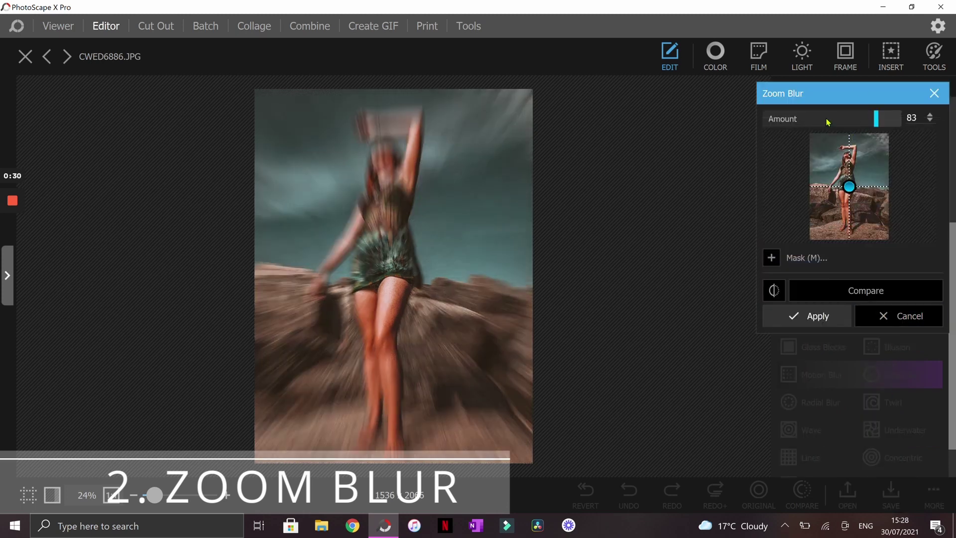
click(791, 120)
click(875, 120)
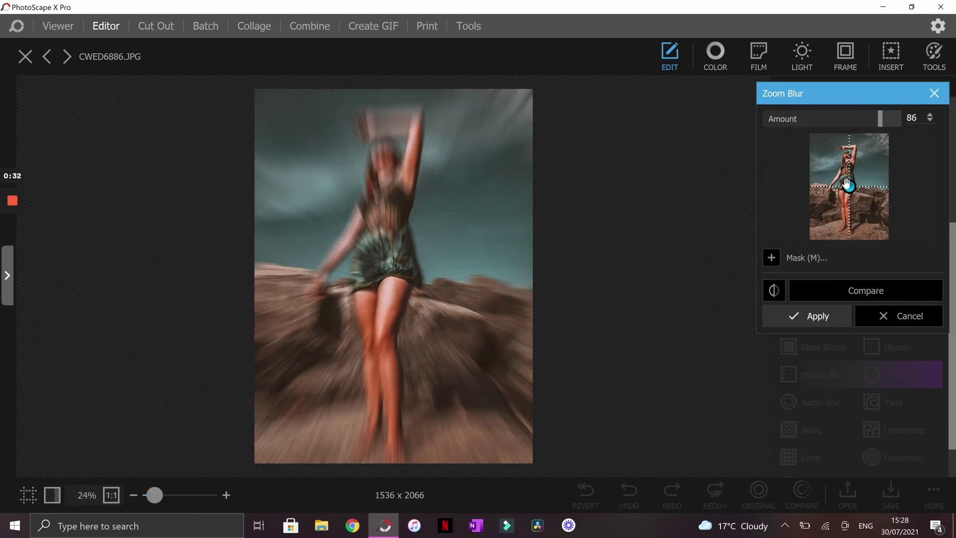
drag(851, 188, 847, 158)
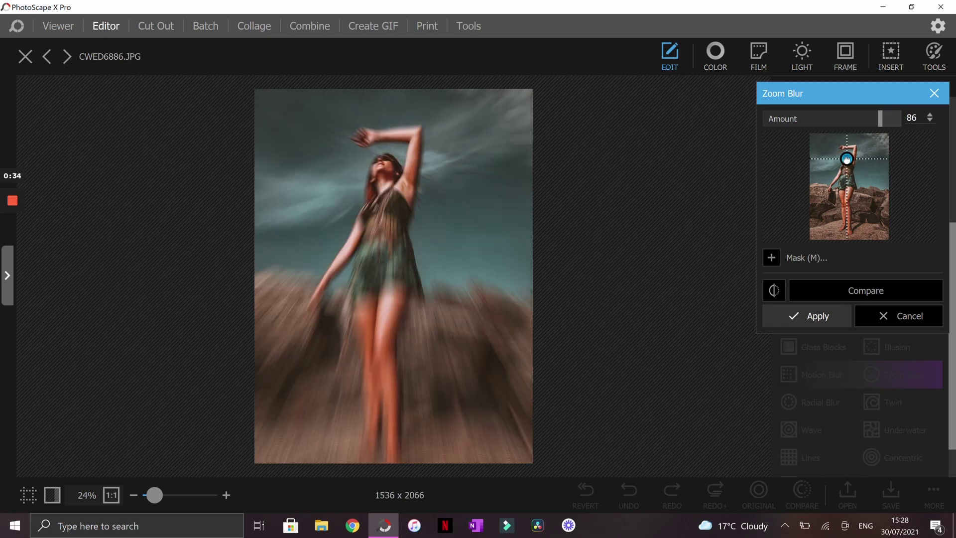
Add a filled brush mask to Zoom Blur and erase the blur over the woman's head, arms and dress
click(771, 257)
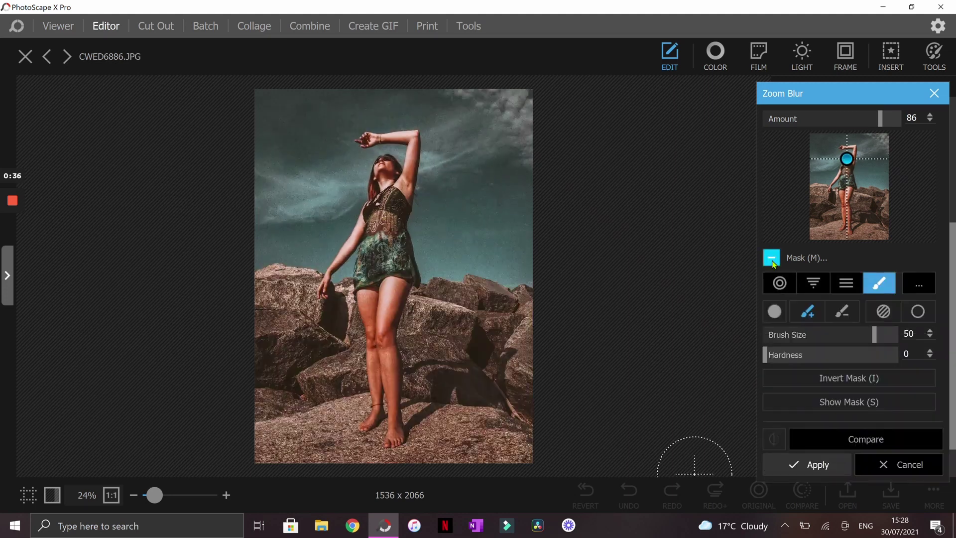
click(892, 312)
mouse_move(393, 149)
mouse_down()
mouse_move(383, 284)
mouse_move(411, 170)
mouse_move(391, 150)
mouse_move(375, 272)
mouse_move(393, 241)
mouse_move(352, 289)
mouse_move(418, 292)
mouse_up()
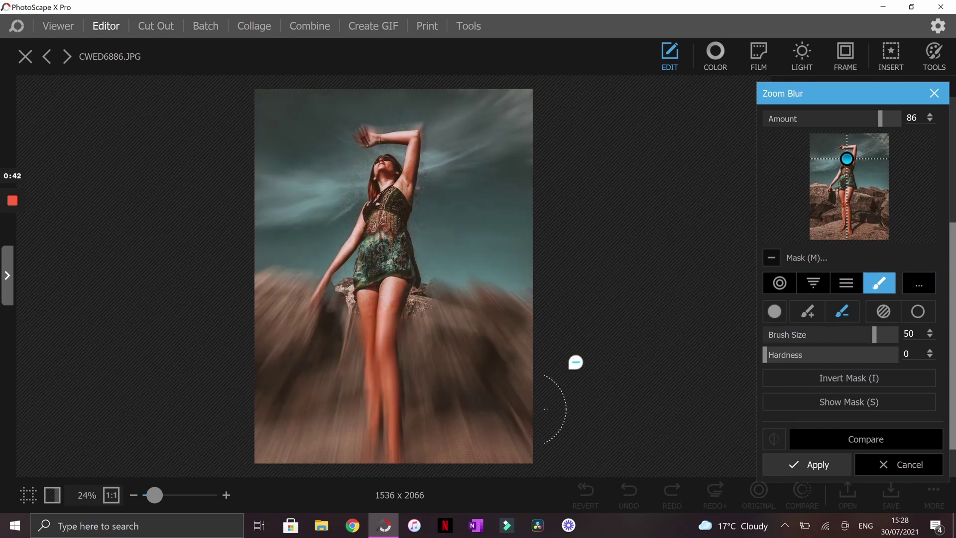
Try the masked Zoom Blur at amounts of 20 and 48, and cancel the effect
drag(880, 119, 771, 157)
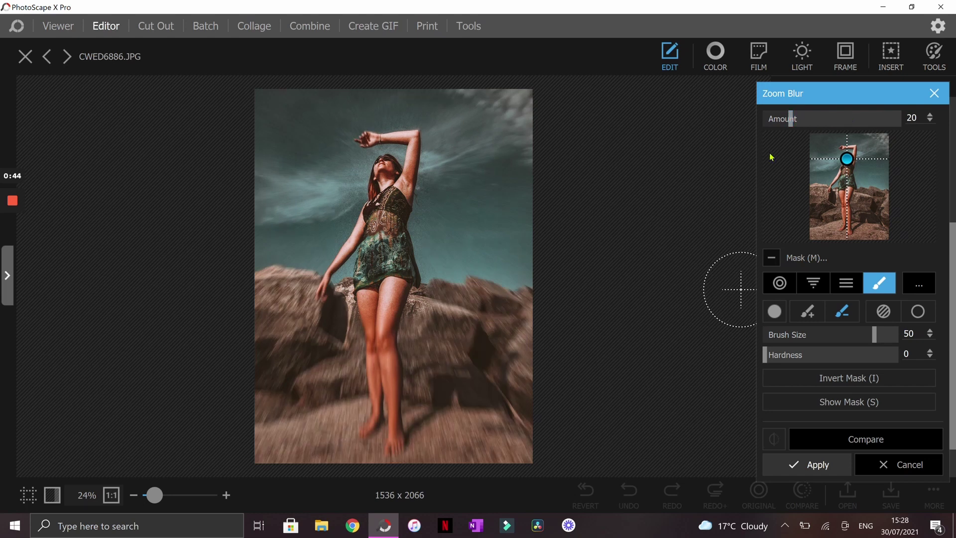
click(831, 121)
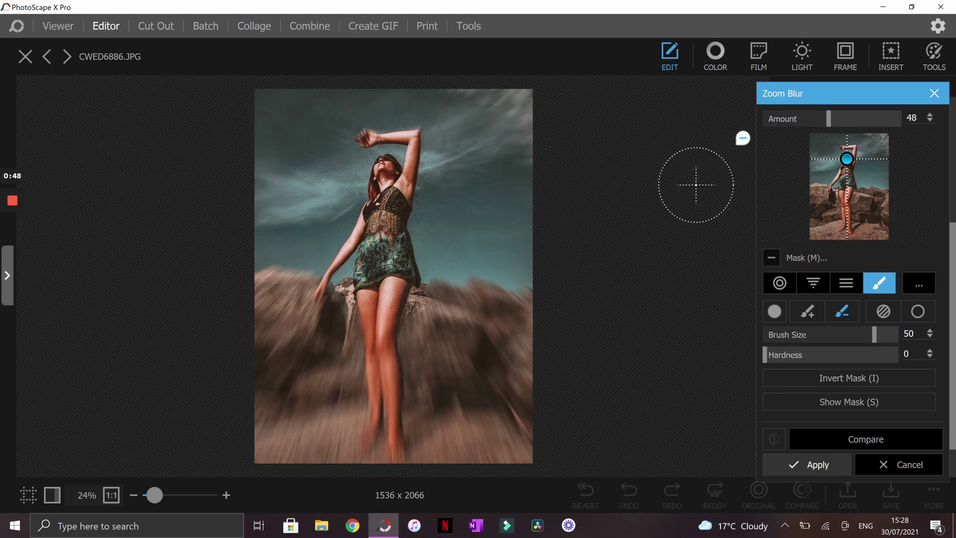
click(891, 464)
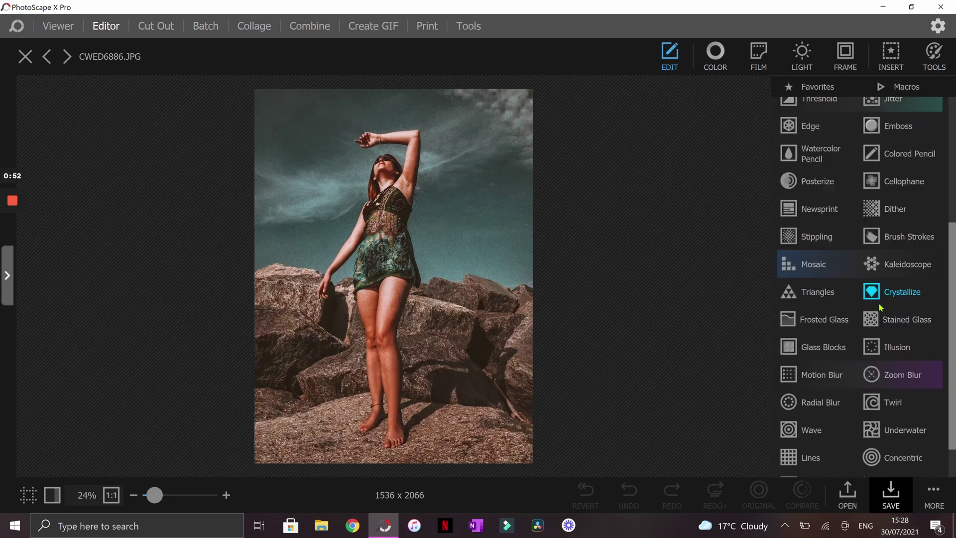
Preview the Illusion effect at an amount of 0, and raise the amount to 1
click(901, 358)
drag(831, 126, 679, 119)
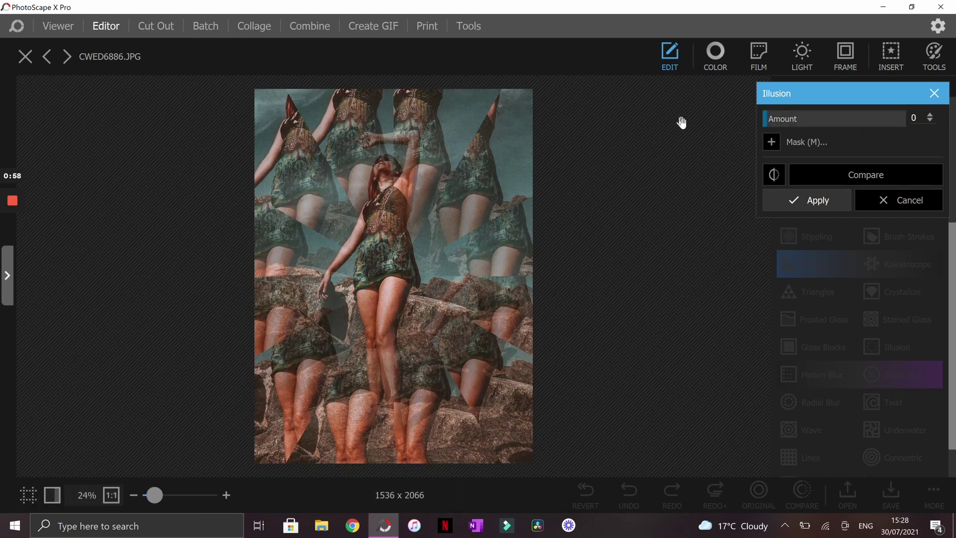
click(931, 116)
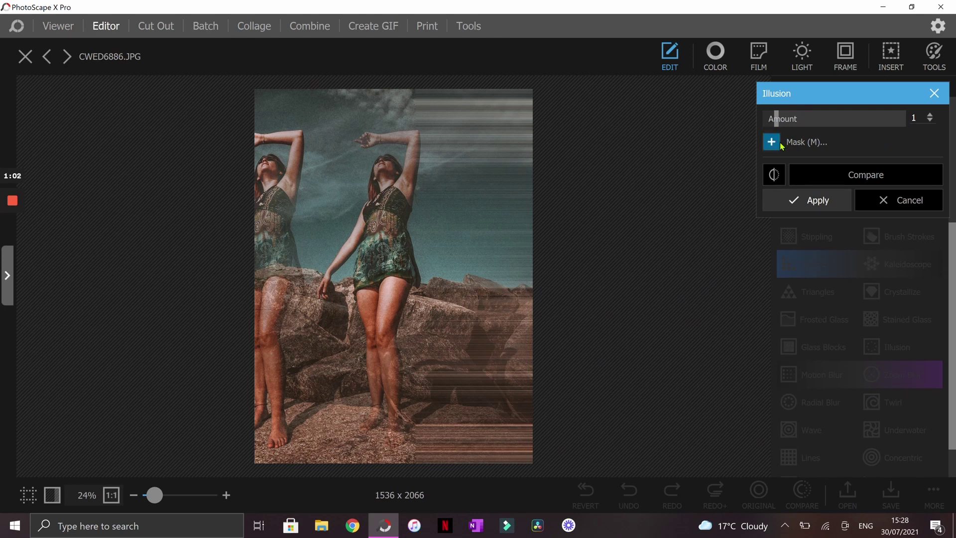
Add a brush mask to Illusion and erase the effect from the streaked area beside the woman
click(773, 142)
click(852, 196)
mouse_move(427, 90)
mouse_down()
mouse_move(433, 460)
mouse_move(456, 464)
mouse_move(498, 89)
mouse_up()
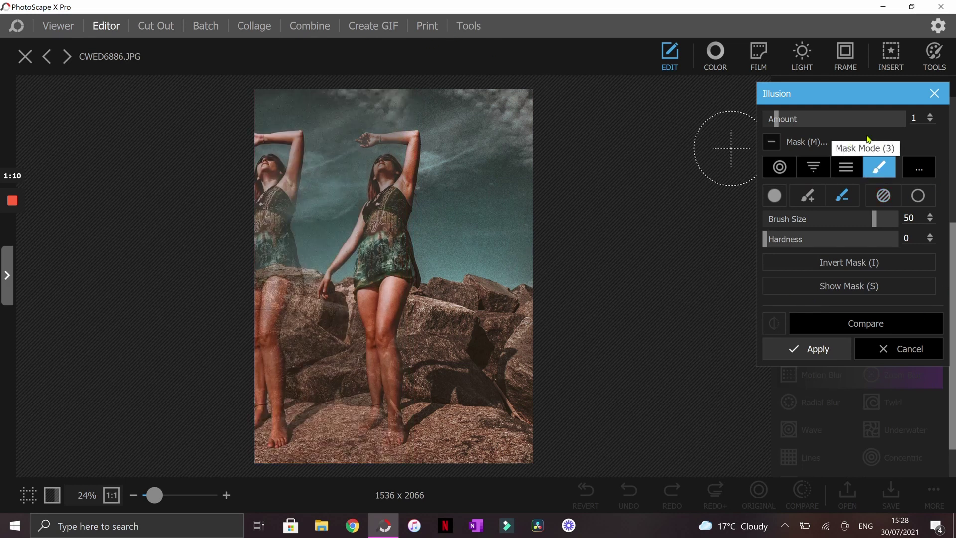
Switch Illusion to a radial mask with an amount of 10 and resize the mask ellipses around the woman
click(779, 167)
click(887, 124)
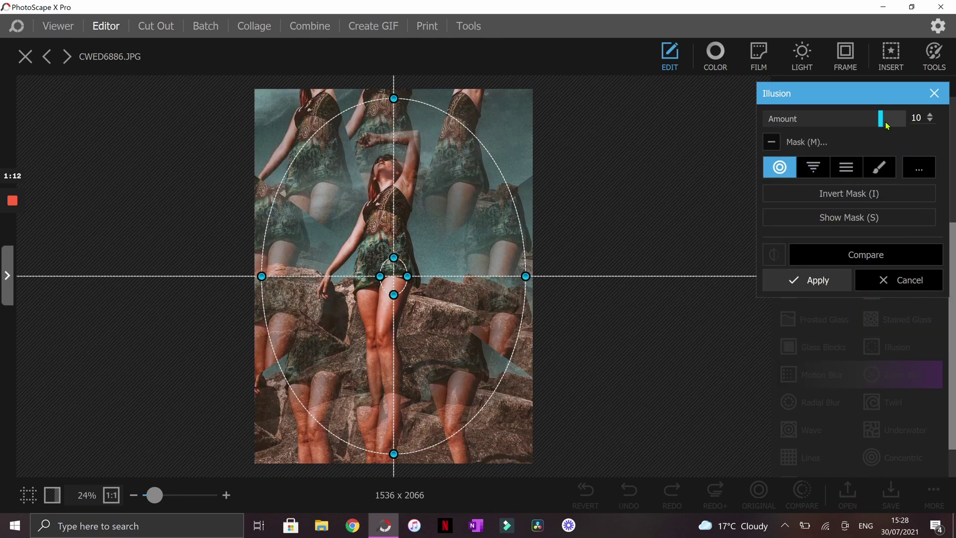
drag(397, 294, 427, 320)
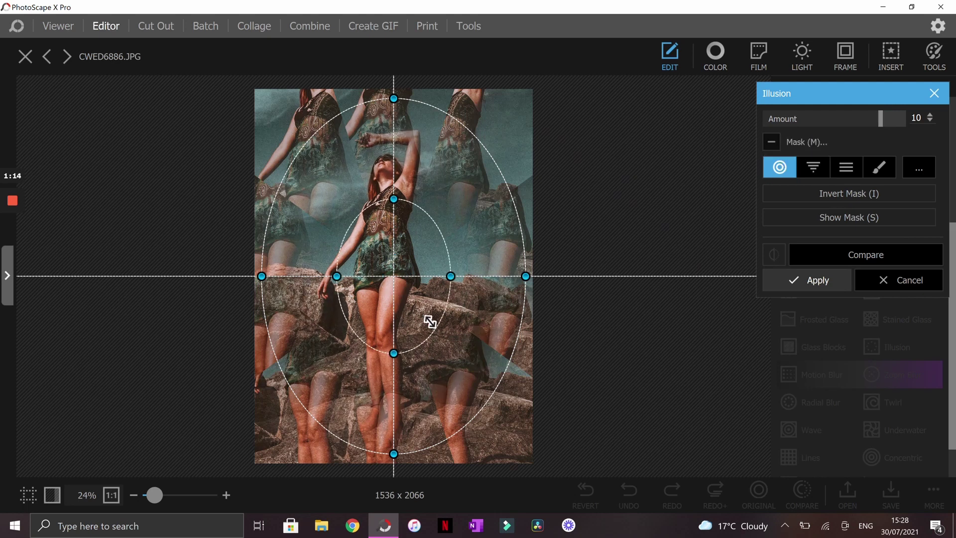
drag(512, 195, 472, 189)
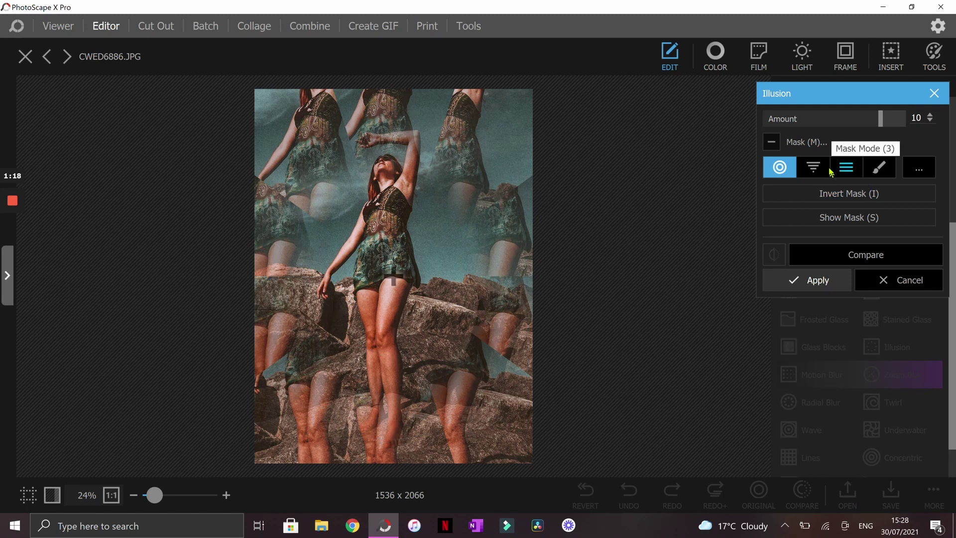
Reset the Illusion mask, switch to the erasing mask brush, and set the effect amount to 7
click(774, 144)
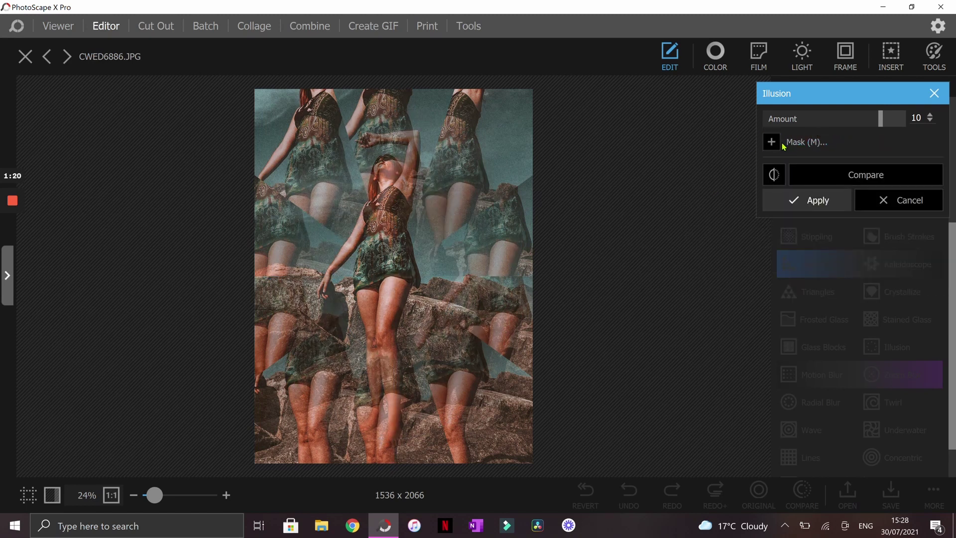
click(775, 144)
click(880, 167)
click(852, 194)
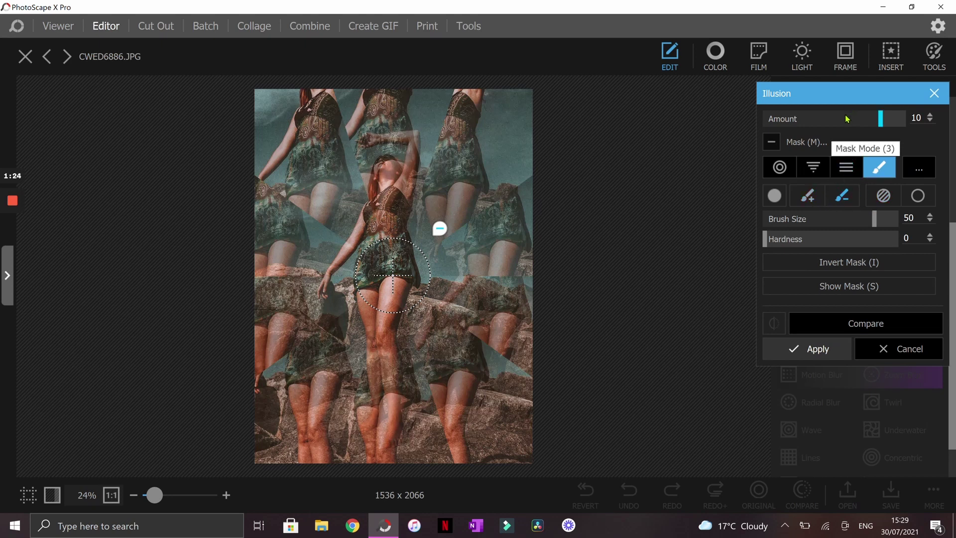
click(848, 119)
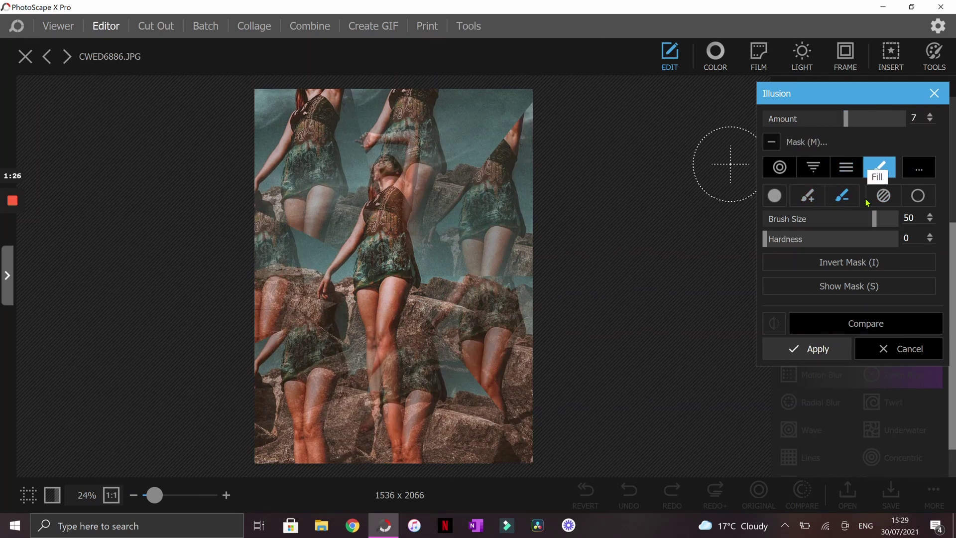
Erase parts of the Illusion effect over the sky, the woman and the rocks, and cancel the effect
mouse_move(523, 106)
mouse_down()
mouse_move(483, 161)
mouse_move(501, 202)
mouse_up()
mouse_move(354, 102)
mouse_down()
mouse_move(349, 214)
mouse_move(286, 214)
mouse_up()
drag(321, 324, 303, 299)
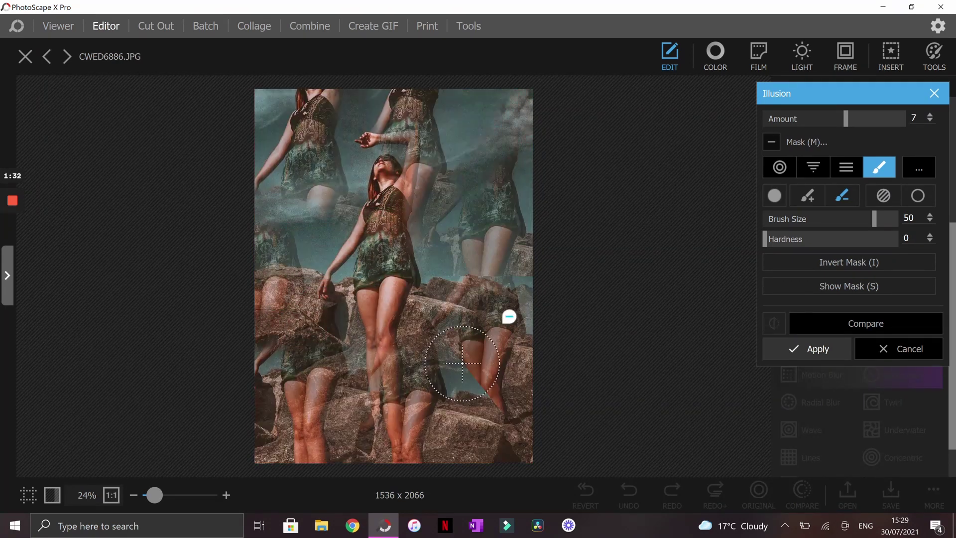
drag(421, 312, 474, 333)
drag(493, 283, 672, 533)
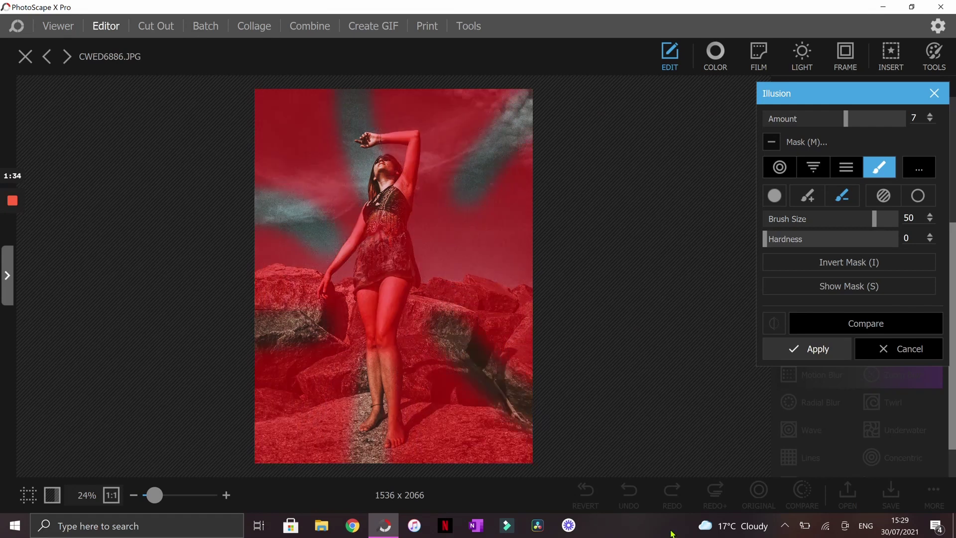
mouse_move(516, 396)
mouse_down()
mouse_move(523, 458)
mouse_move(558, 438)
mouse_up()
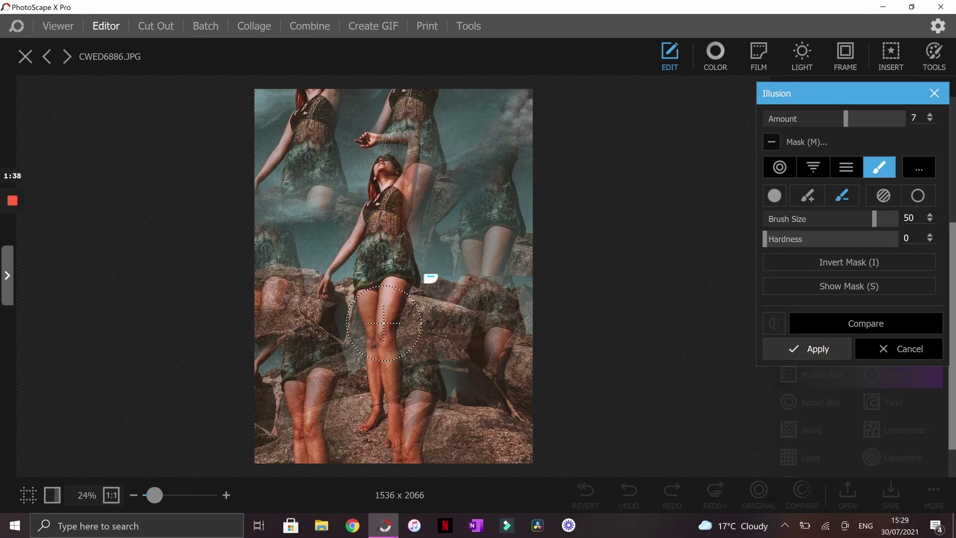
click(917, 352)
Preview the Motion Blur effect with an amount of 95 and an angle of 214
scroll(880, 350, down, 1)
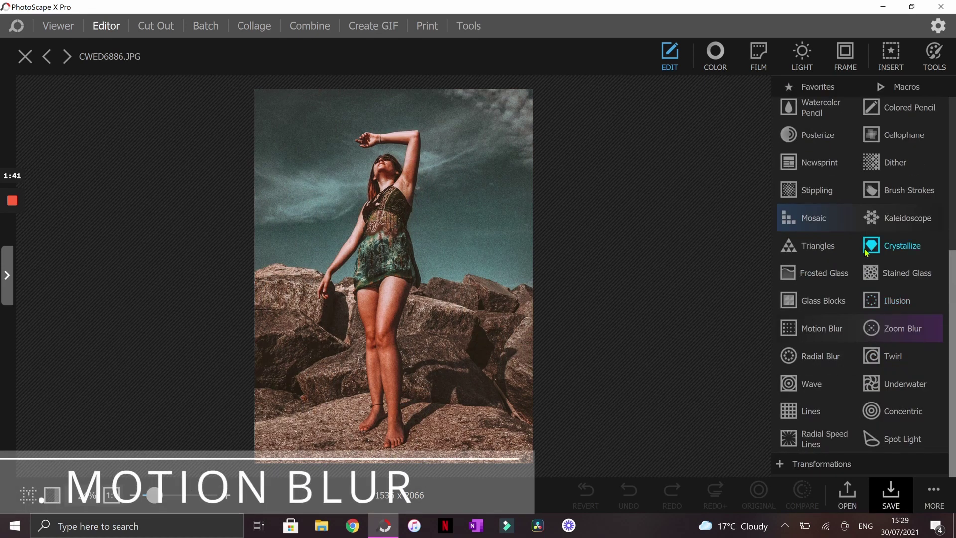
click(826, 334)
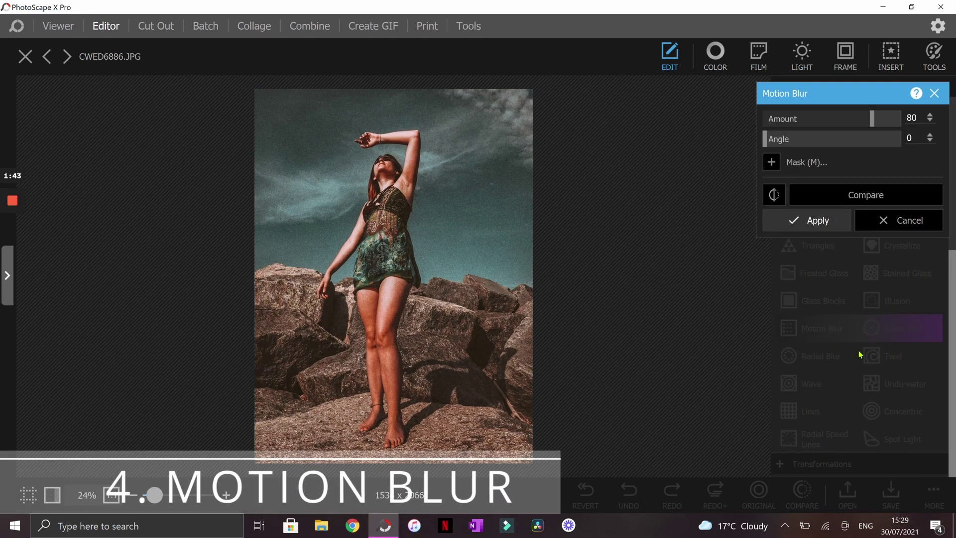
mouse_move(793, 120)
mouse_down()
mouse_move(817, 117)
mouse_move(796, 119)
mouse_move(785, 135)
mouse_up()
drag(858, 140, 838, 143)
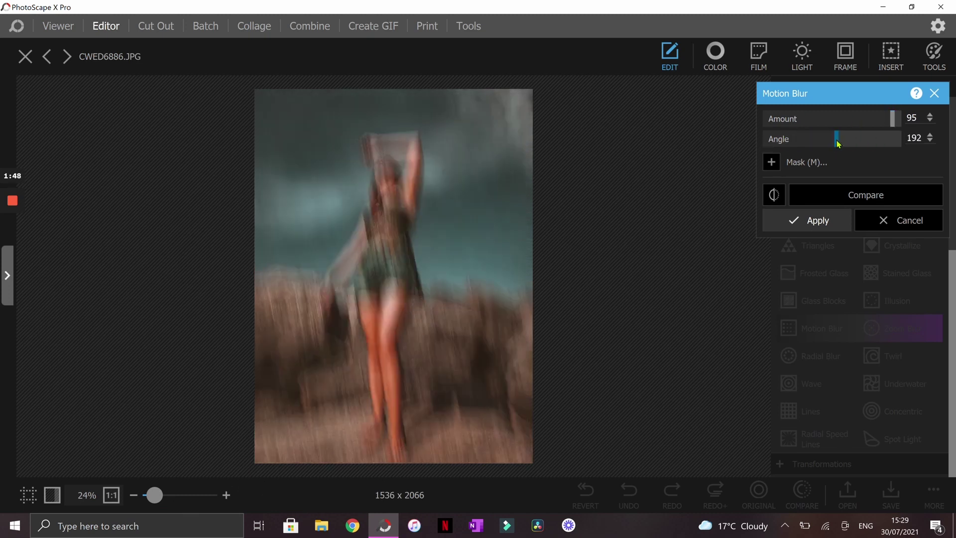
click(865, 141)
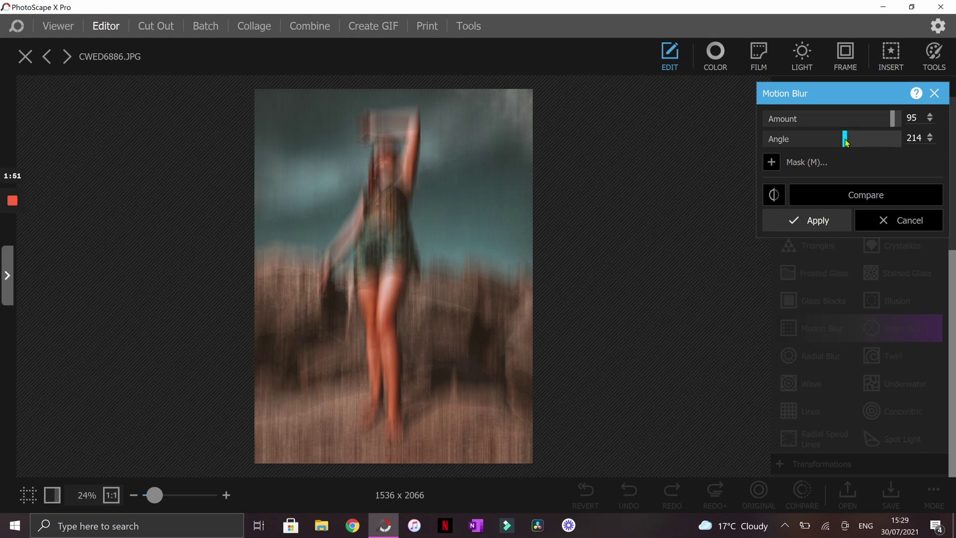
Add a Motion Blur mask with a square brush tip, and try a radial mask with an enlarged inner ellipse
click(771, 162)
click(775, 216)
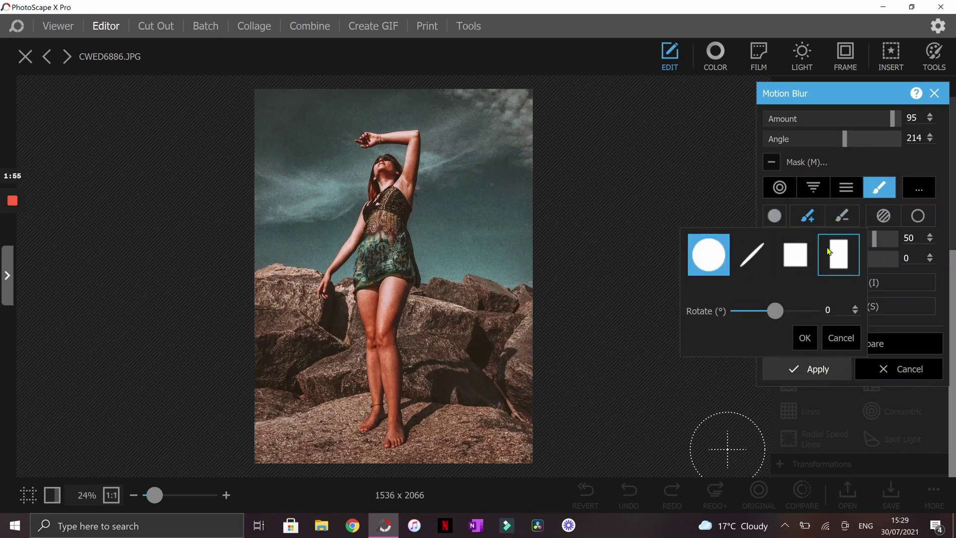
click(812, 311)
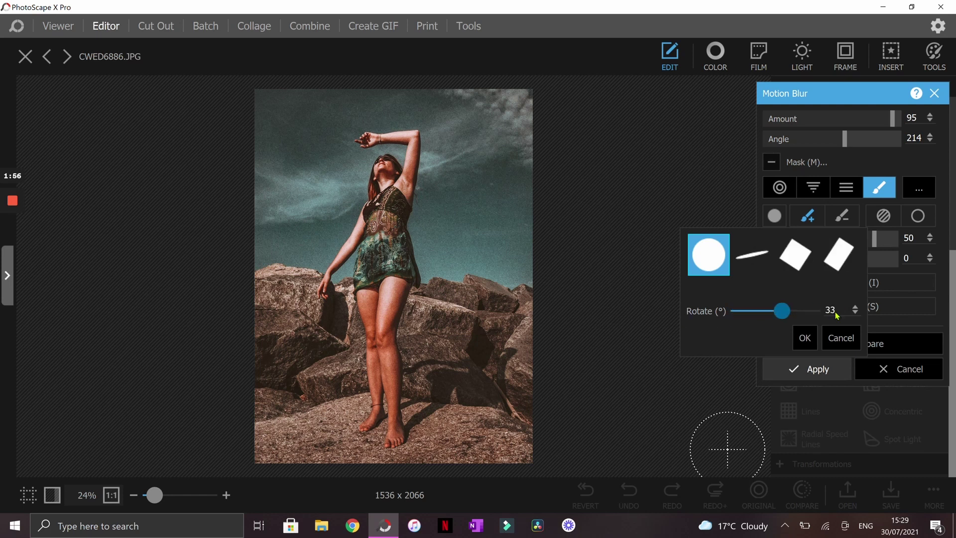
click(797, 254)
click(780, 192)
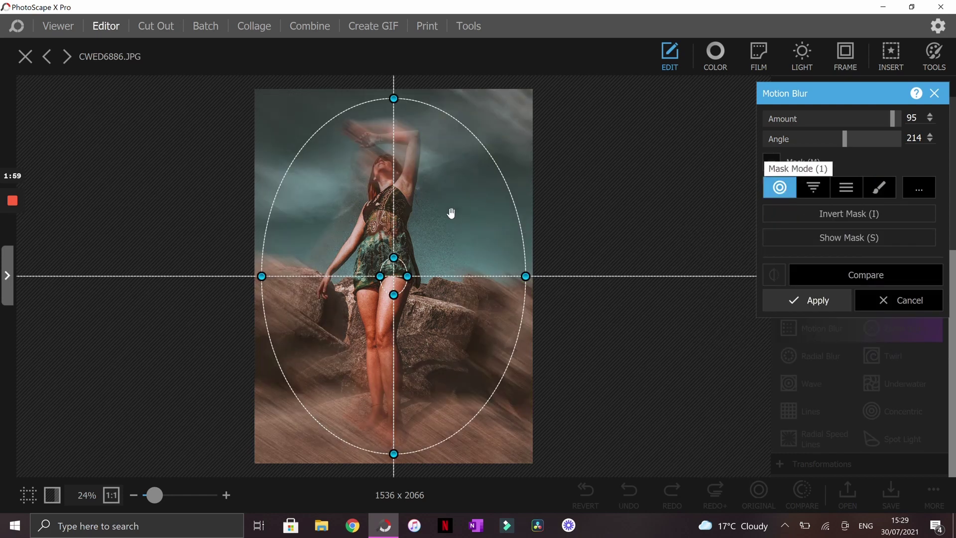
drag(405, 288, 428, 291)
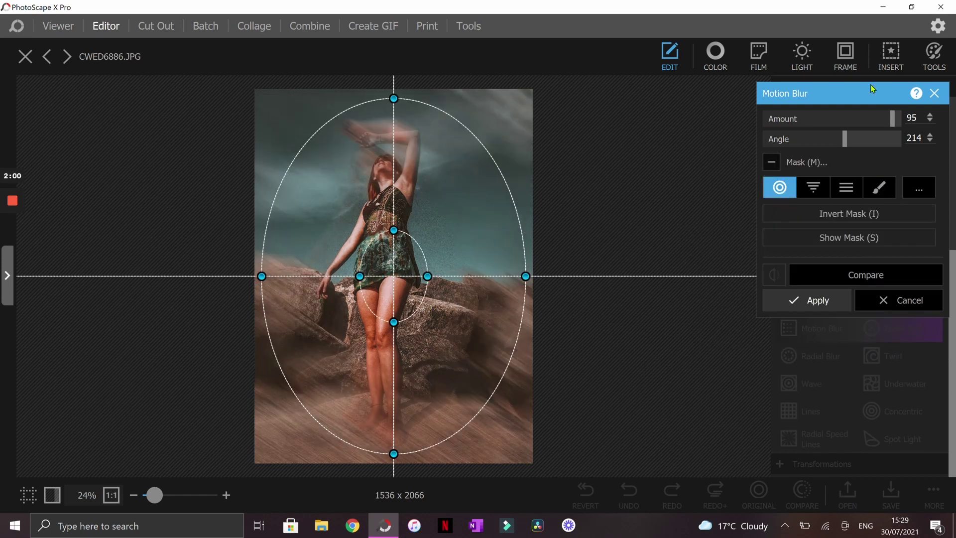
Paint Motion Blur around the woman with a round mask brush of size 51, and cancel the effect
click(879, 187)
click(855, 238)
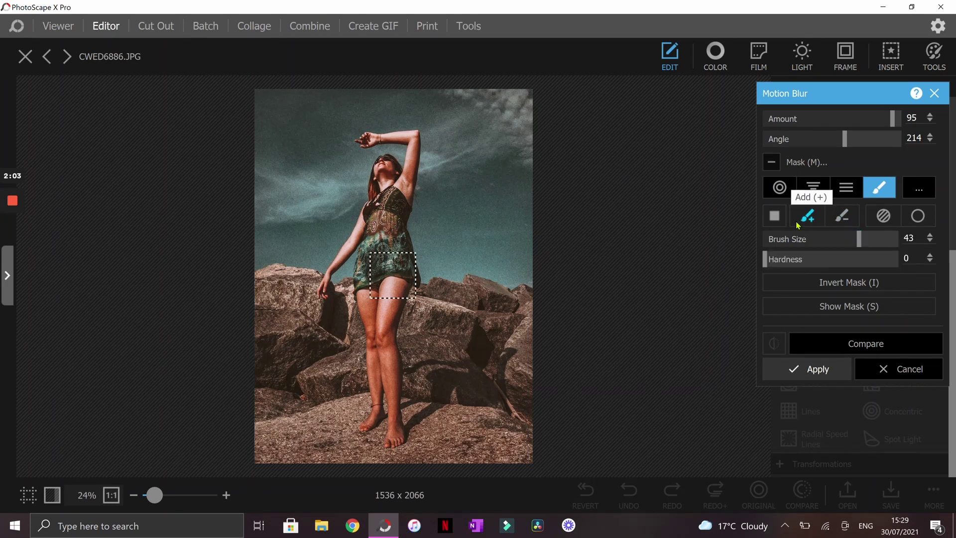
click(776, 216)
click(697, 258)
mouse_move(348, 308)
mouse_down()
mouse_move(344, 245)
mouse_move(371, 109)
mouse_up()
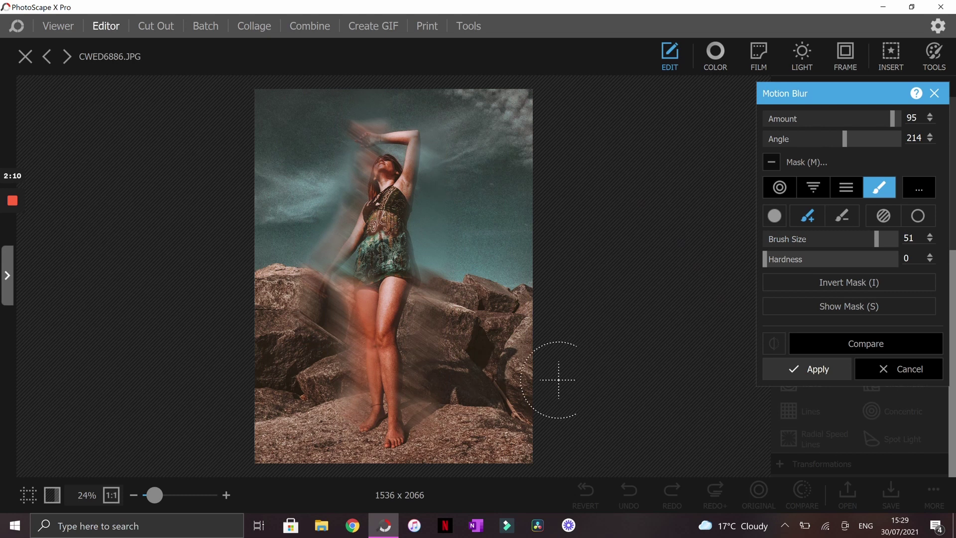
click(881, 371)
Preview the Kaleidoscope effect and set its amount to 94
scroll(899, 269, up, 1)
click(904, 243)
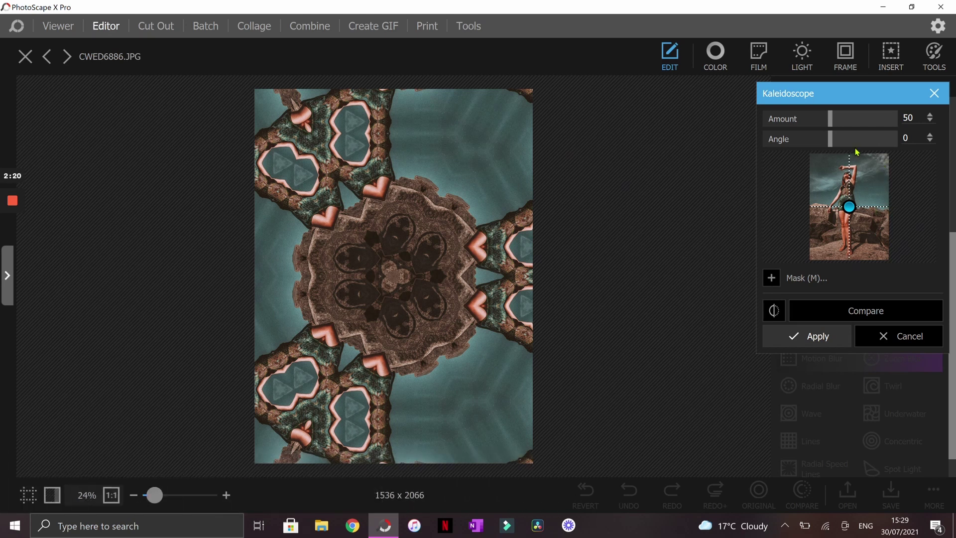
click(889, 120)
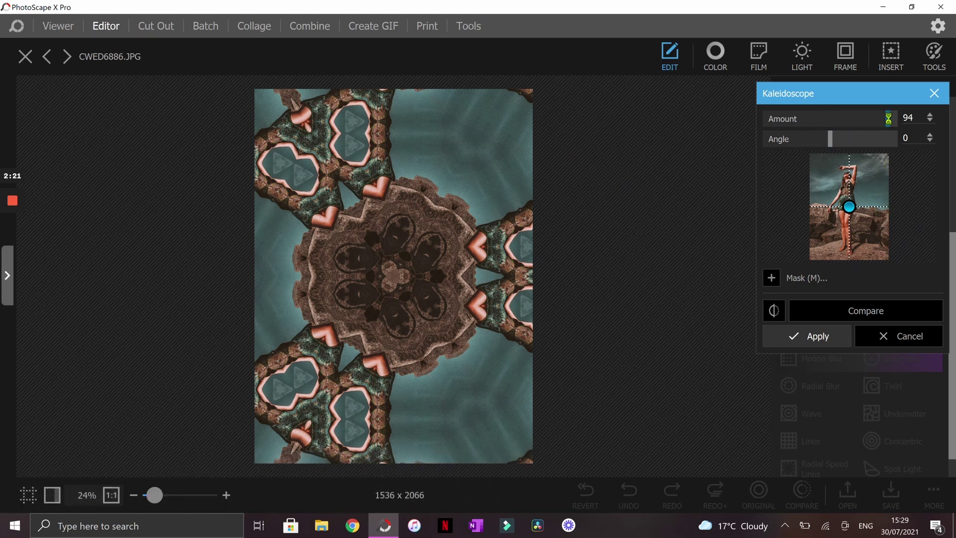
Try the Kaleidoscope effect with an amount of 0, and set it to an amount of 69 and an angle of -66
click(794, 119)
drag(788, 123, 643, 122)
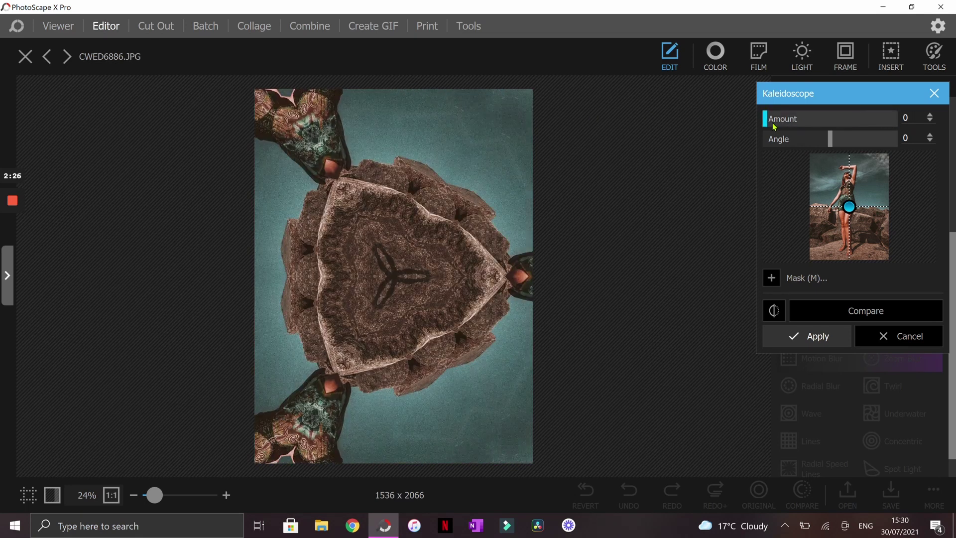
drag(829, 139, 785, 140)
click(854, 140)
click(855, 118)
click(806, 140)
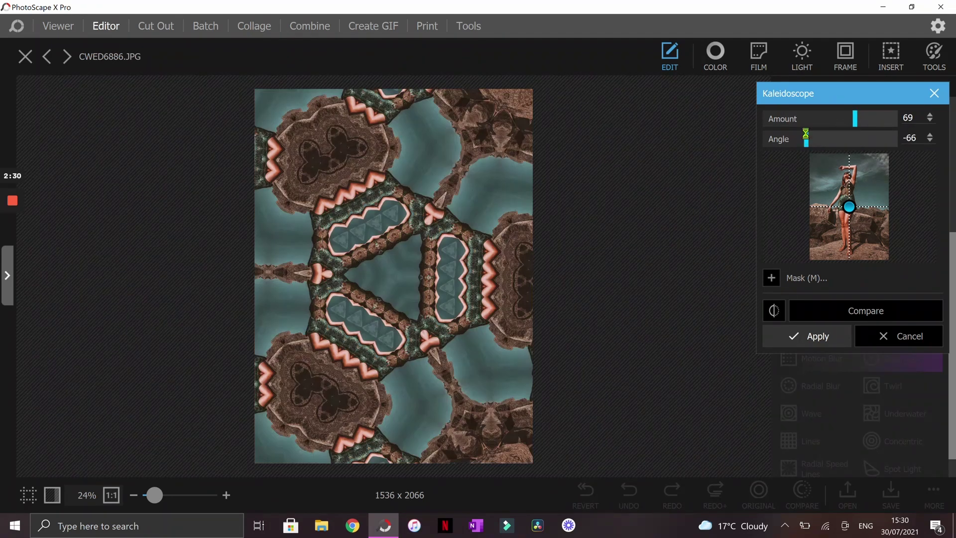
Vary the Kaleidoscope angle between -149 and 58, and move the effect's centre up to the woman's head
click(858, 138)
click(779, 140)
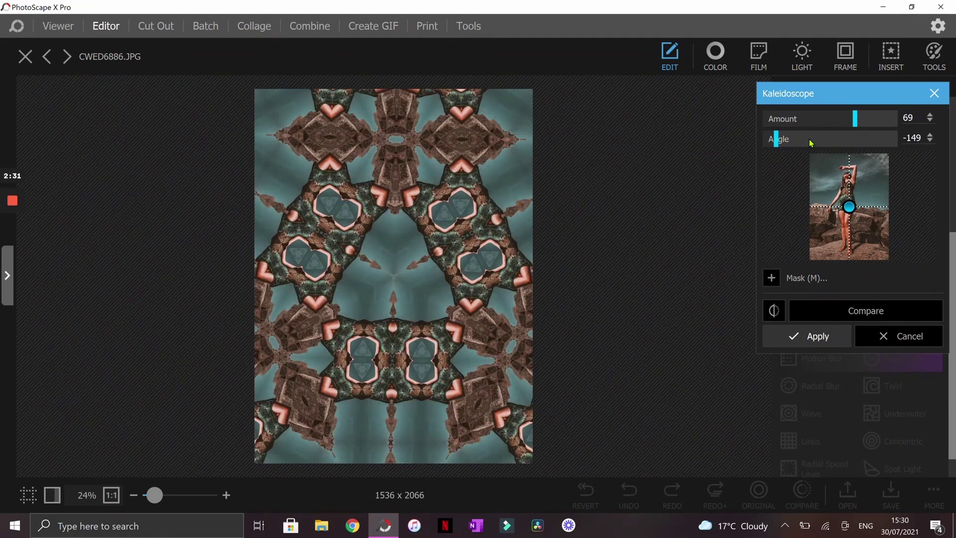
click(809, 142)
click(853, 137)
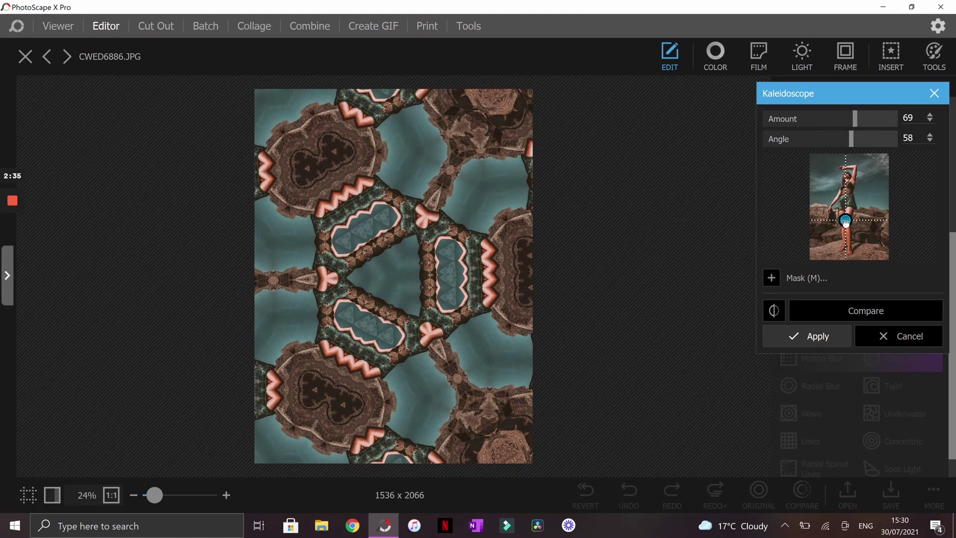
mouse_move(858, 238)
mouse_down()
mouse_move(872, 206)
mouse_move(850, 188)
mouse_move(852, 170)
mouse_move(846, 179)
mouse_up()
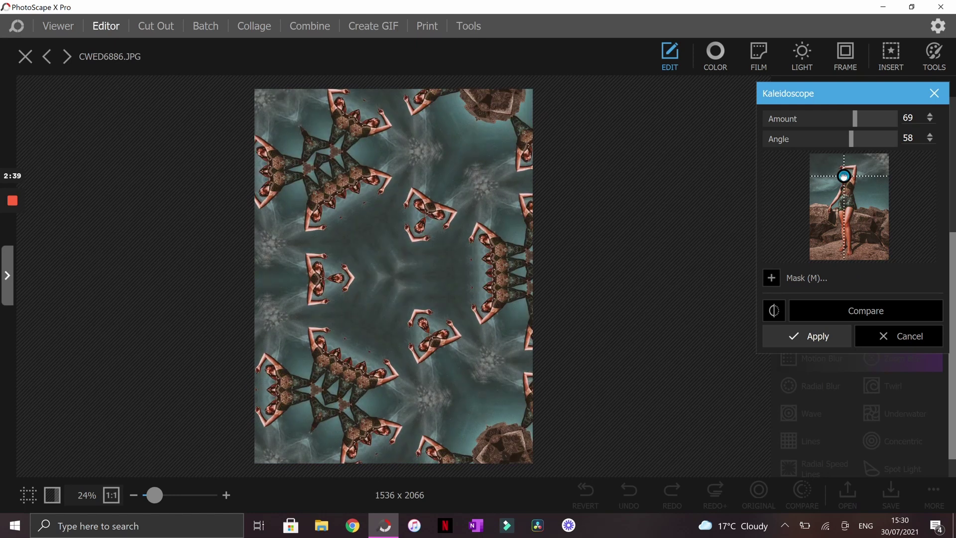
Set the Kaleidoscope amount to 72 and the angle to -50
click(805, 119)
click(859, 121)
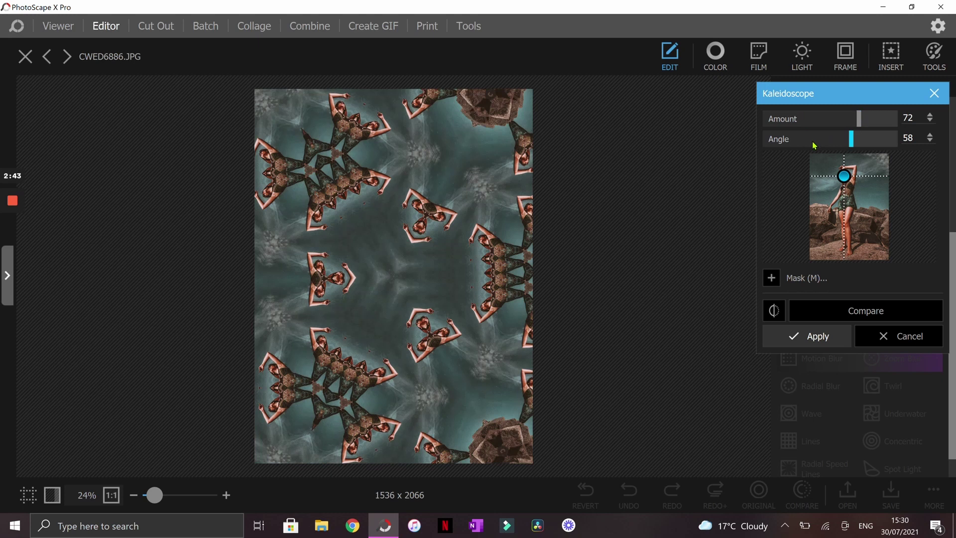
click(814, 143)
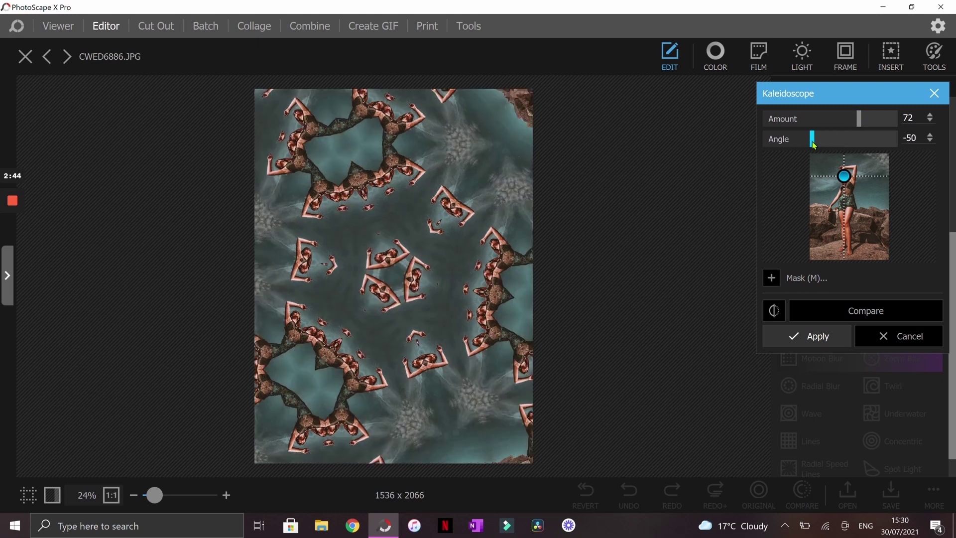
Add a Kaleidoscope mask and paint the effect over the sky around the woman with a brush of size 51
click(772, 278)
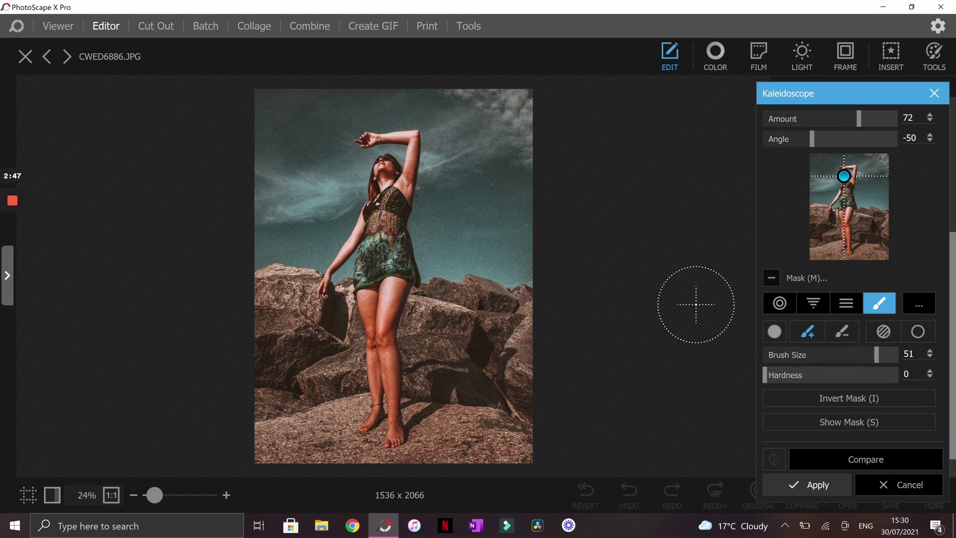
mouse_move(436, 252)
mouse_down()
mouse_move(449, 55)
mouse_move(464, 220)
mouse_move(483, 252)
mouse_move(440, 142)
mouse_move(480, 201)
mouse_move(495, 128)
mouse_up()
mouse_move(344, 172)
mouse_down()
mouse_move(334, 222)
mouse_move(292, 224)
mouse_move(256, 146)
mouse_move(314, 79)
mouse_move(337, 172)
mouse_move(281, 96)
mouse_move(381, 95)
mouse_move(313, 109)
mouse_move(296, 158)
mouse_up()
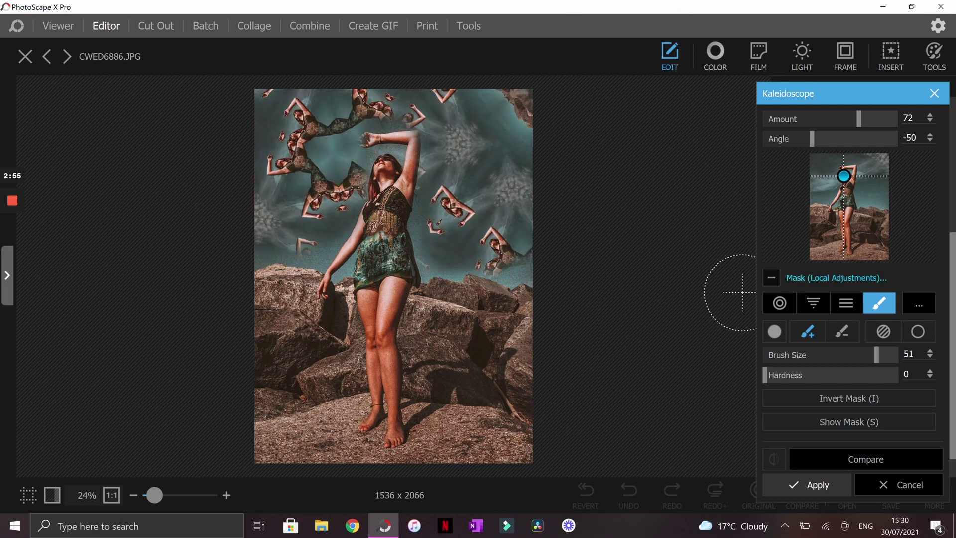
Switch the Kaleidoscope to a radial mask and enlarge its inner and outer ellipses to keep the woman clear
click(781, 303)
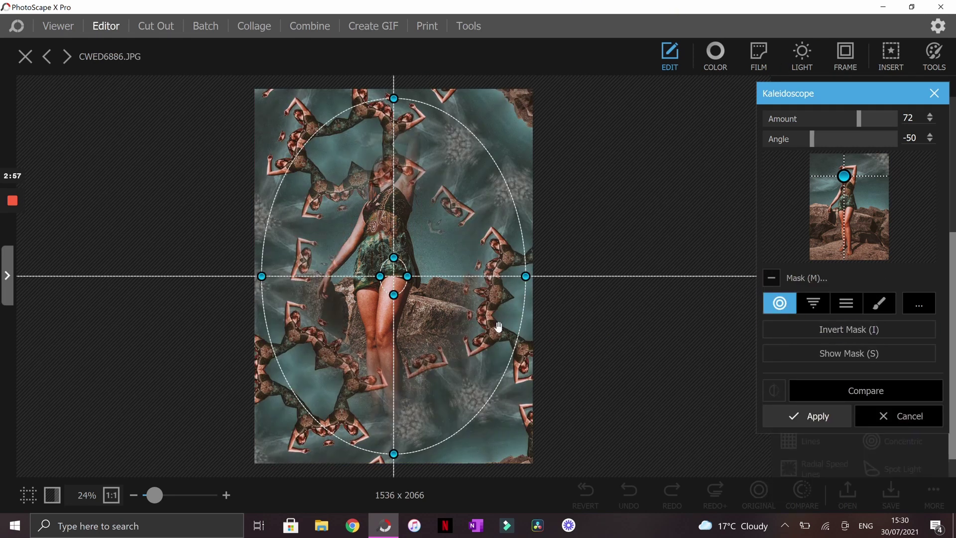
drag(402, 290, 427, 316)
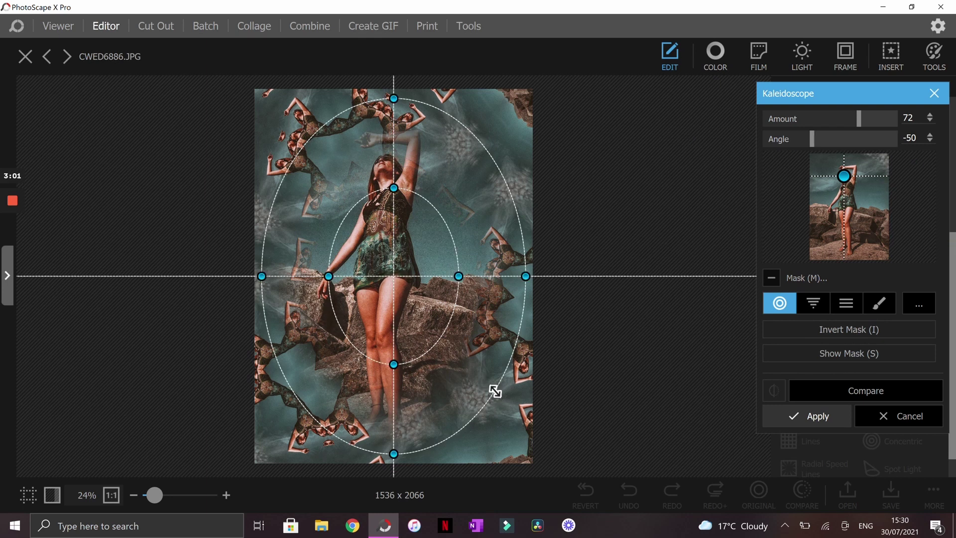
drag(499, 387, 508, 413)
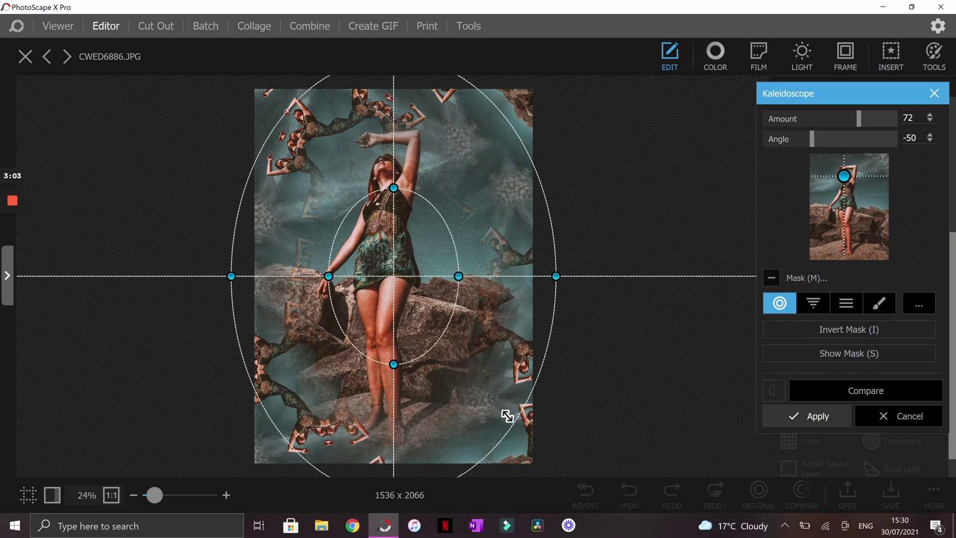
drag(397, 364, 393, 375)
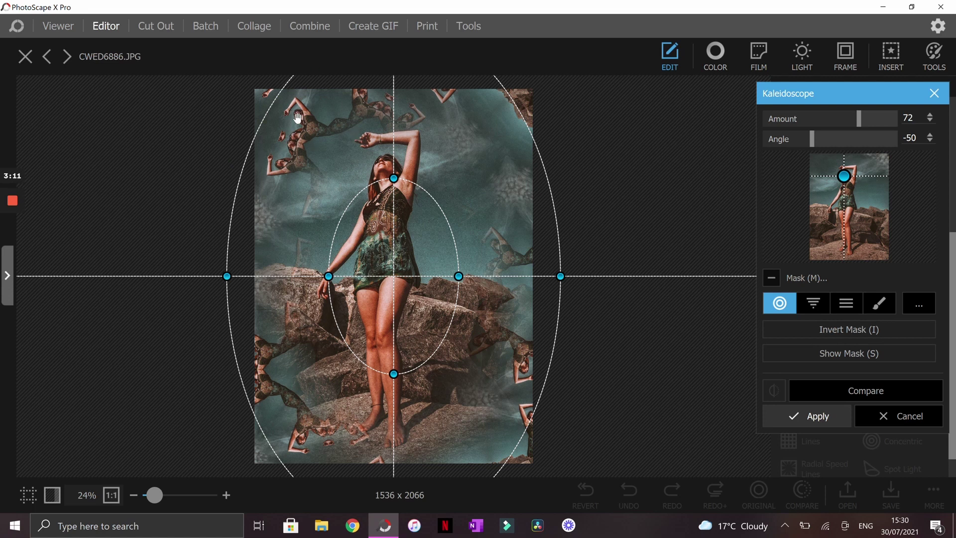
Move the Kaleidoscope centre to the woman's hips and back up beside her head, and cancel the effect
drag(844, 176, 846, 206)
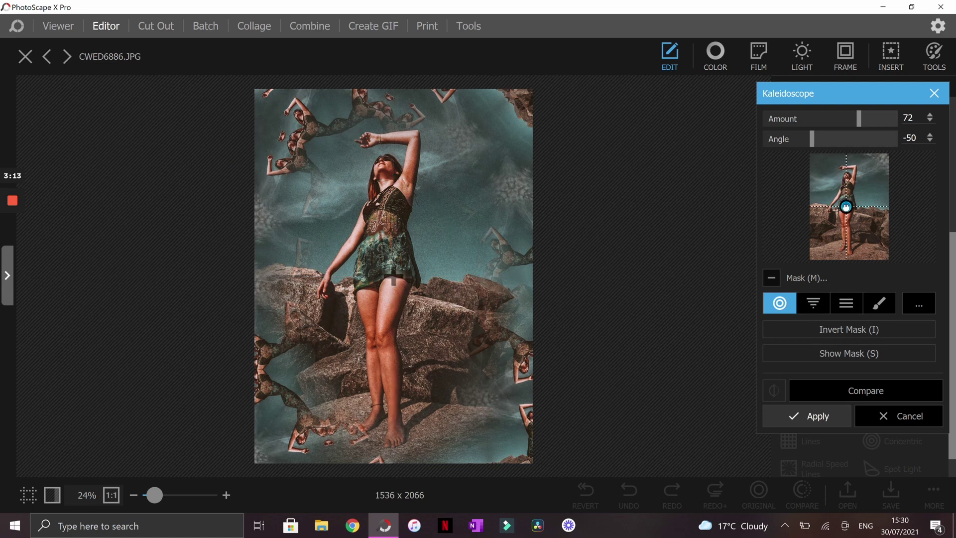
drag(858, 210, 853, 171)
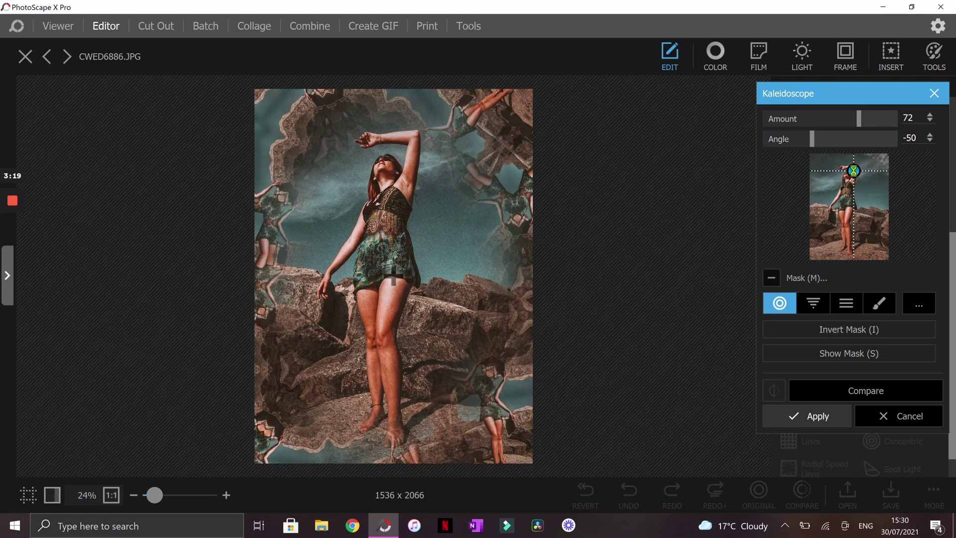
click(921, 419)
Preview the Wave effect with an amount of 170 and an amplitude of 100, moving its centre up to the woman's waist
scroll(919, 426, down, 1)
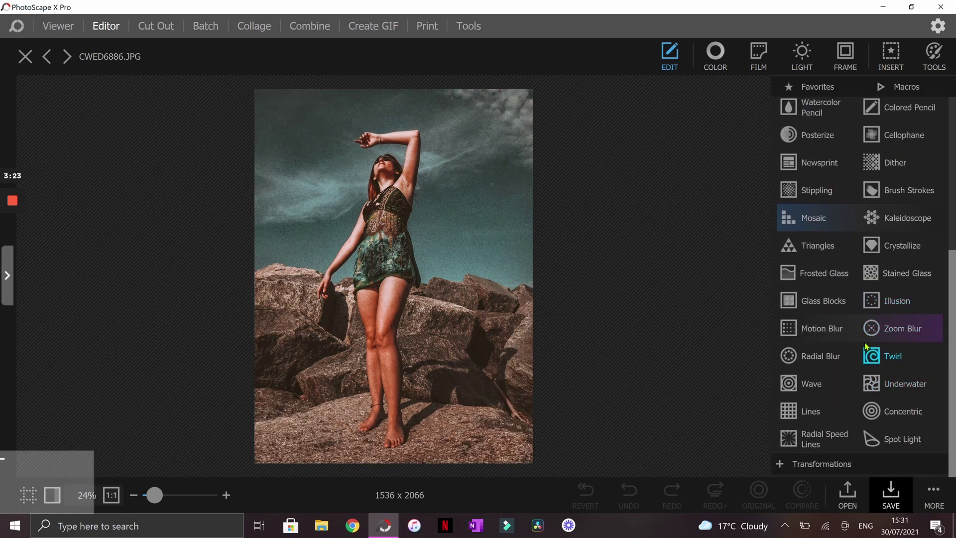
click(805, 384)
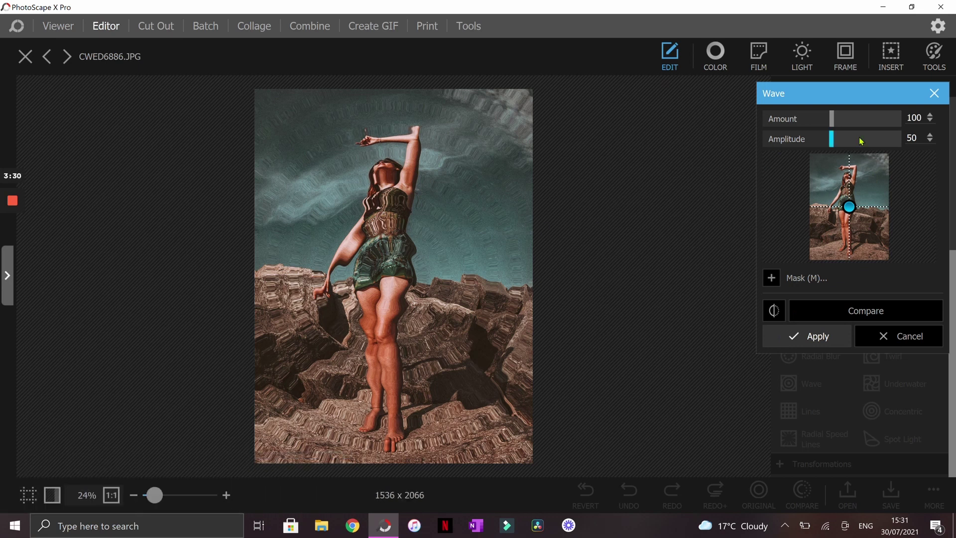
drag(843, 120, 899, 119)
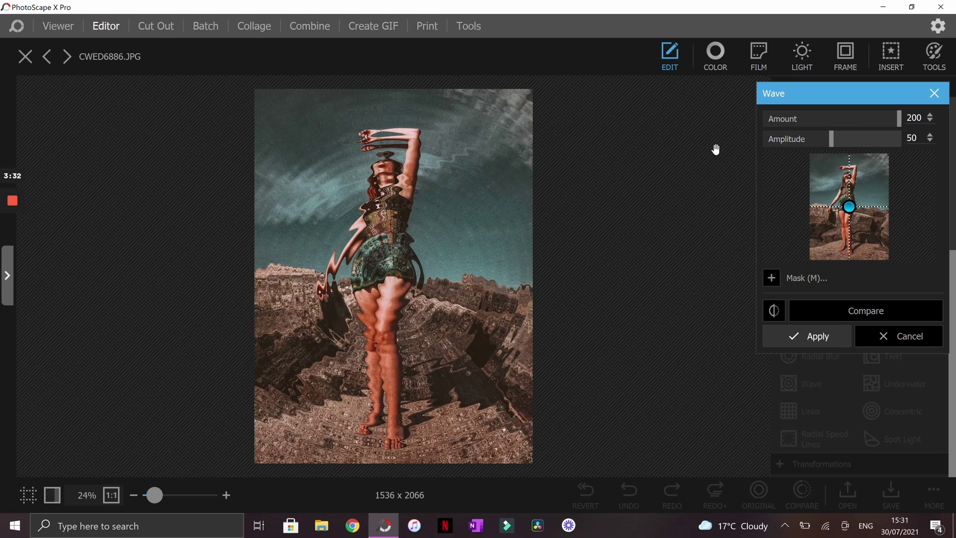
drag(831, 138, 900, 139)
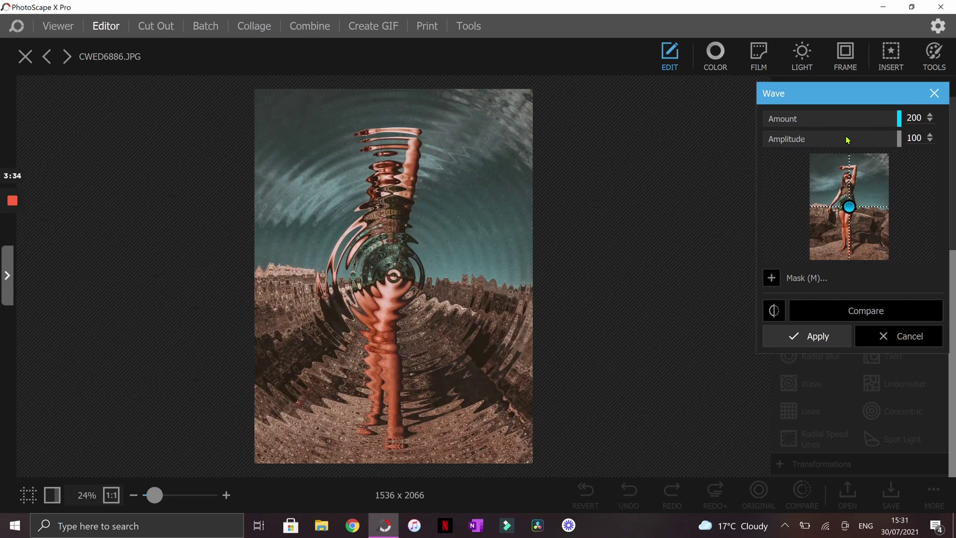
click(880, 118)
click(878, 140)
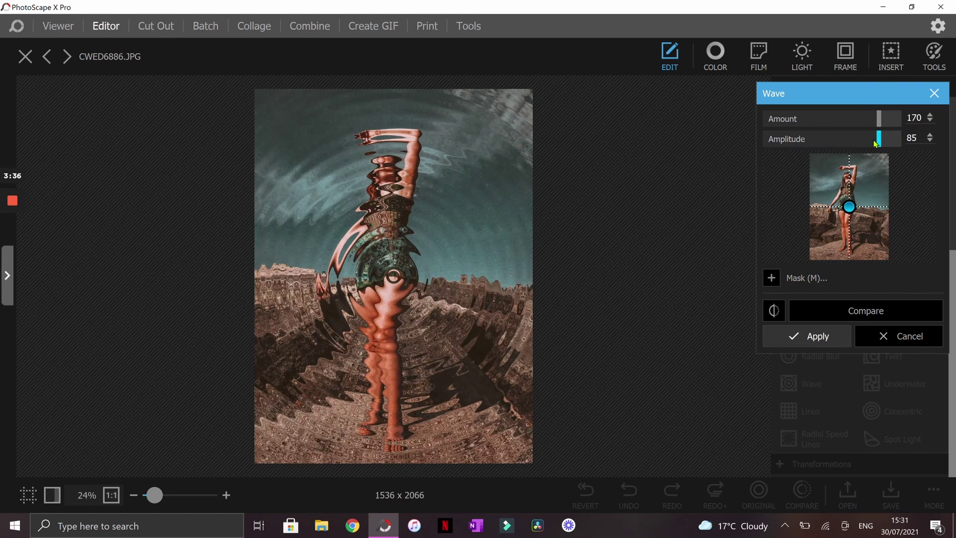
drag(849, 206, 844, 194)
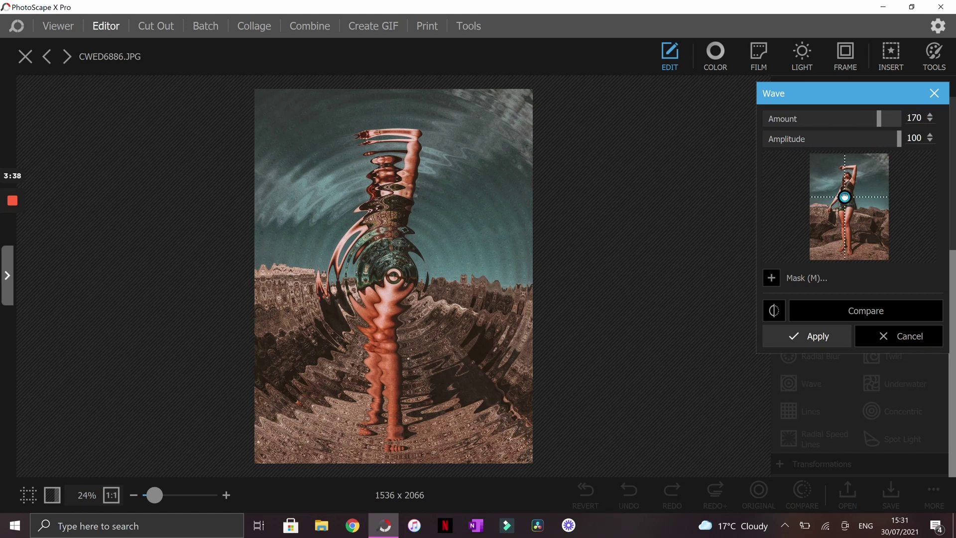
Paint the Wave effect over the sky with a mask brush of size 60, and erase it from around the woman
click(772, 278)
drag(876, 355, 897, 355)
mouse_move(437, 254)
mouse_down()
mouse_move(444, 139)
mouse_move(467, 252)
mouse_move(521, 270)
mouse_move(472, 79)
mouse_move(475, 113)
mouse_move(492, 60)
mouse_move(428, 106)
mouse_move(261, 108)
mouse_move(328, 174)
mouse_move(297, 229)
mouse_move(273, 229)
mouse_move(272, 146)
mouse_move(319, 214)
mouse_up()
click(852, 337)
mouse_move(427, 181)
mouse_down()
mouse_move(393, 145)
mouse_move(401, 185)
mouse_move(451, 198)
mouse_up()
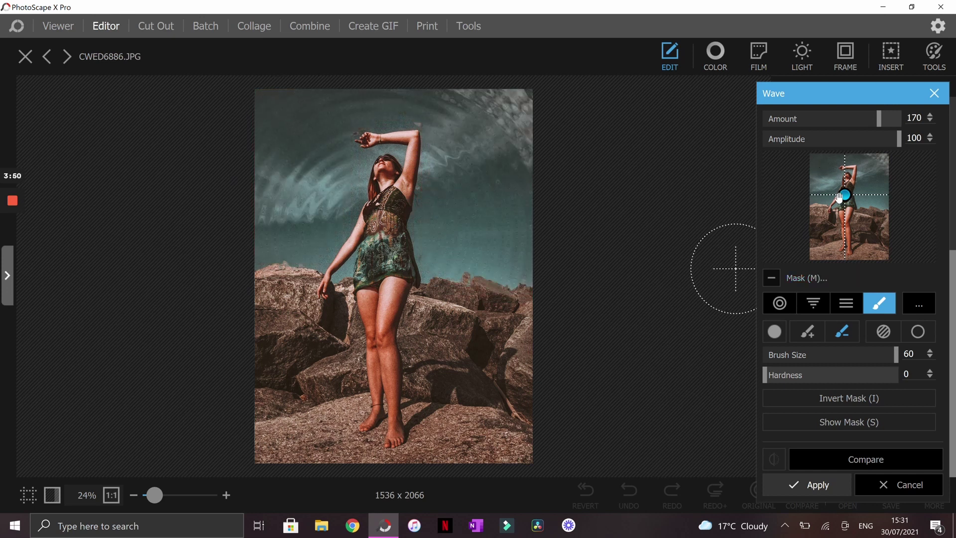
Move the Wave centre up to the woman's chest with the amplitude at 100, and cancel the effect
mouse_move(862, 171)
mouse_down()
mouse_move(870, 180)
mouse_move(841, 176)
mouse_move(850, 183)
mouse_up()
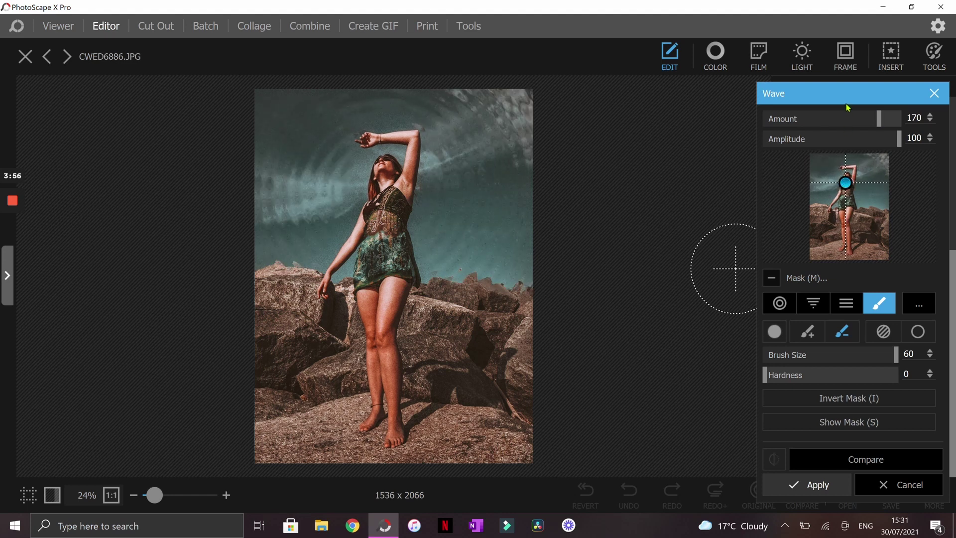
drag(835, 140, 899, 139)
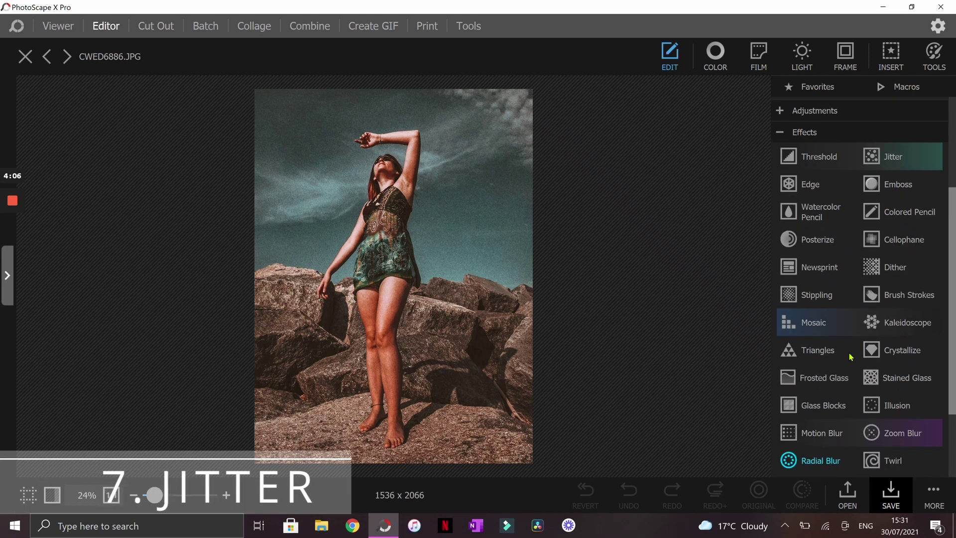
Preview the Jitter effect with an amount of 83, and add a mask, trying the linear mode before the parallel-band mode
click(881, 157)
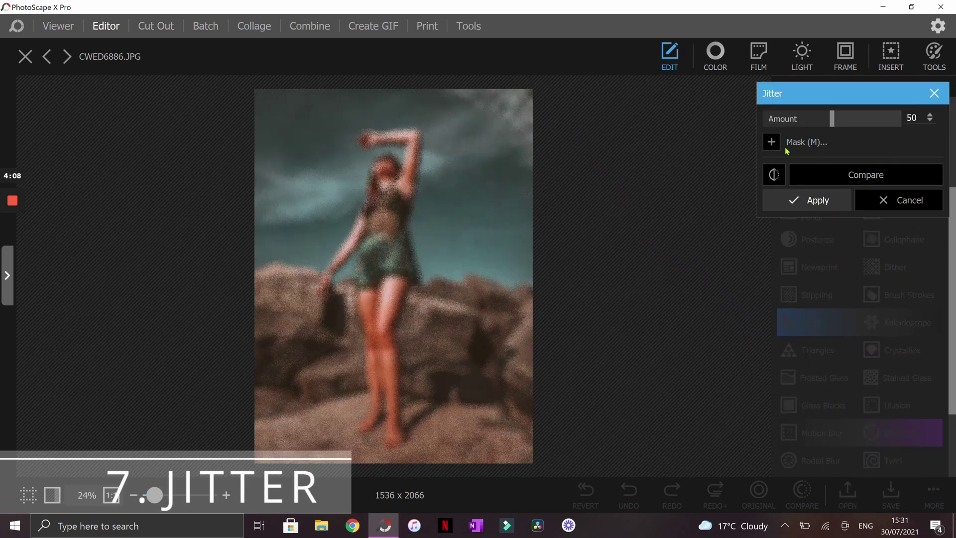
drag(877, 118, 880, 122)
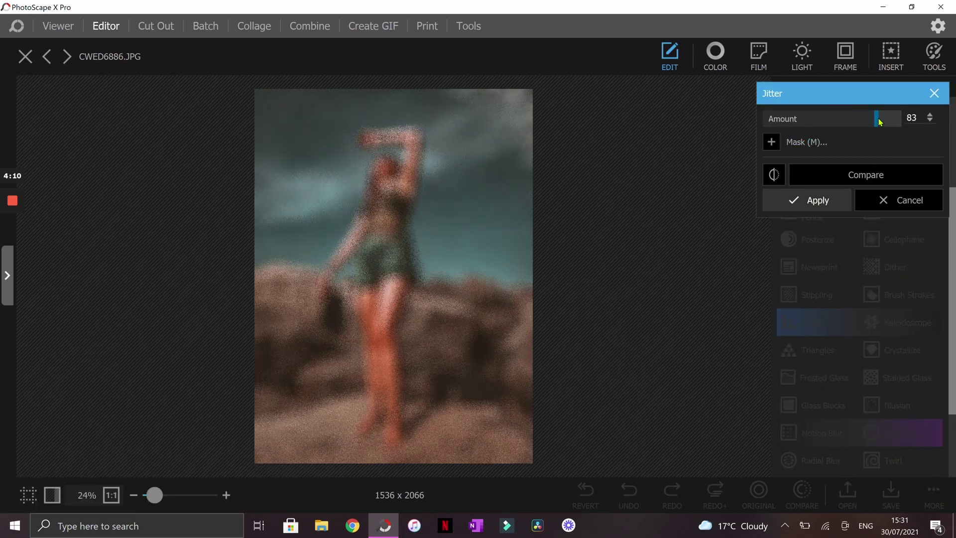
click(771, 141)
click(813, 166)
click(846, 167)
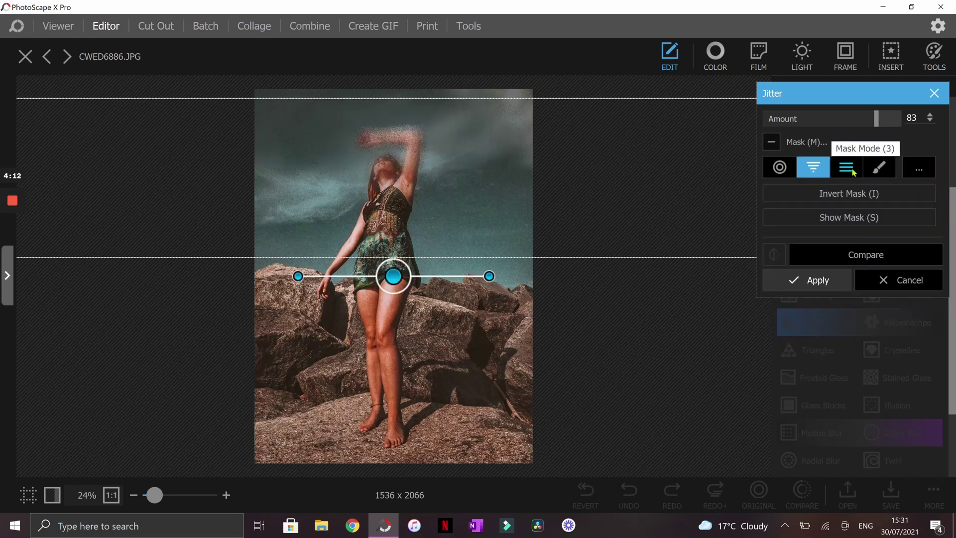
Rotate the Jitter band mask to vertical, narrow its outer edges around the woman and shift its centre onto her dress
drag(489, 252, 391, 218)
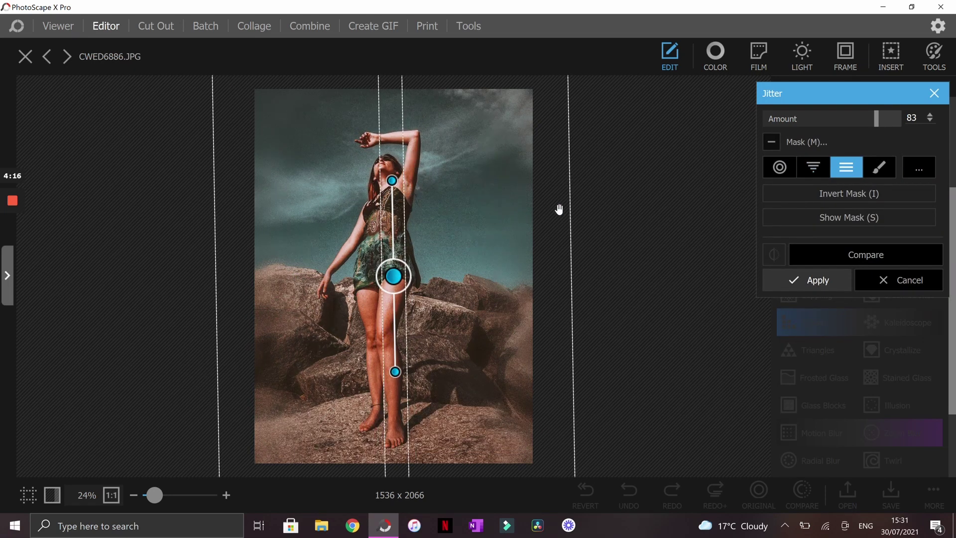
drag(463, 209, 460, 210)
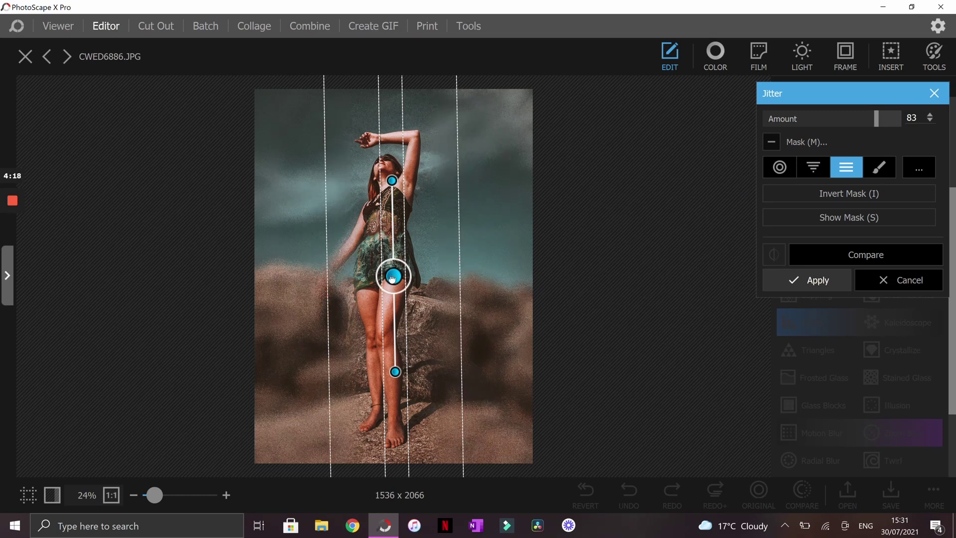
drag(392, 277, 380, 262)
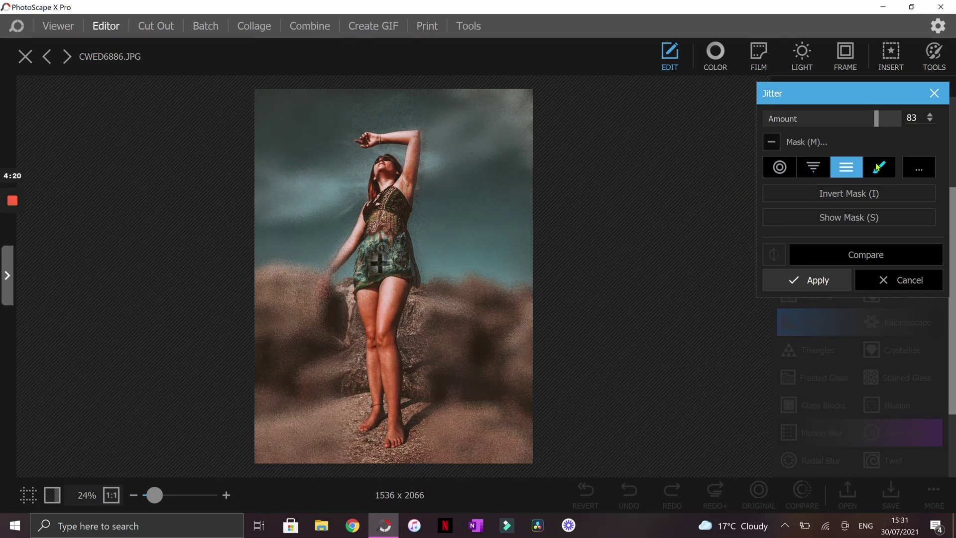
Paint Jitter around the woman's raised arm and the sky with the mask brush, and cancel the effect
click(879, 168)
mouse_move(398, 147)
mouse_down()
mouse_move(443, 289)
mouse_move(471, 210)
mouse_move(278, 309)
mouse_move(274, 190)
mouse_up()
click(899, 349)
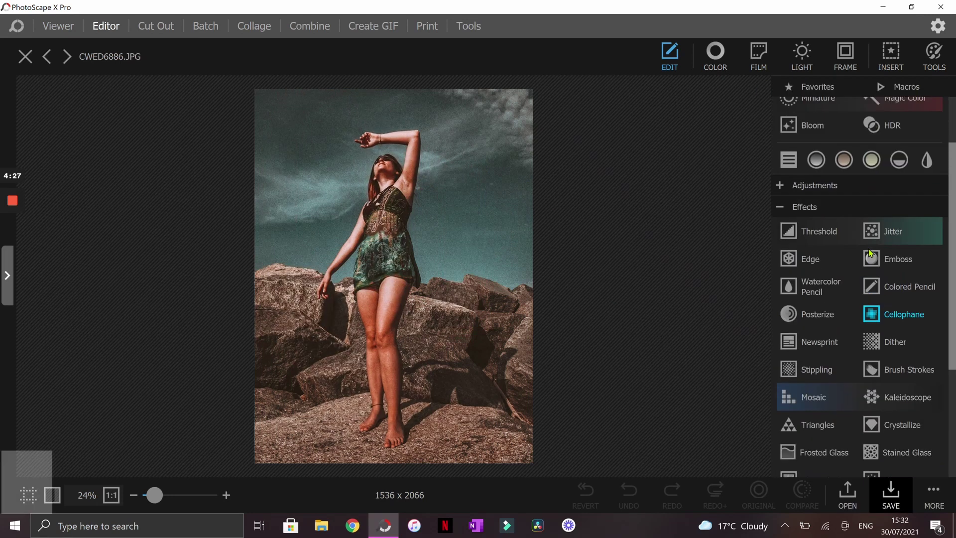
Preview the Chromatic Aberration adjustment with Red/Cyan at -100 and Blue/Yellow at 100
scroll(847, 252, up, 2)
click(802, 268)
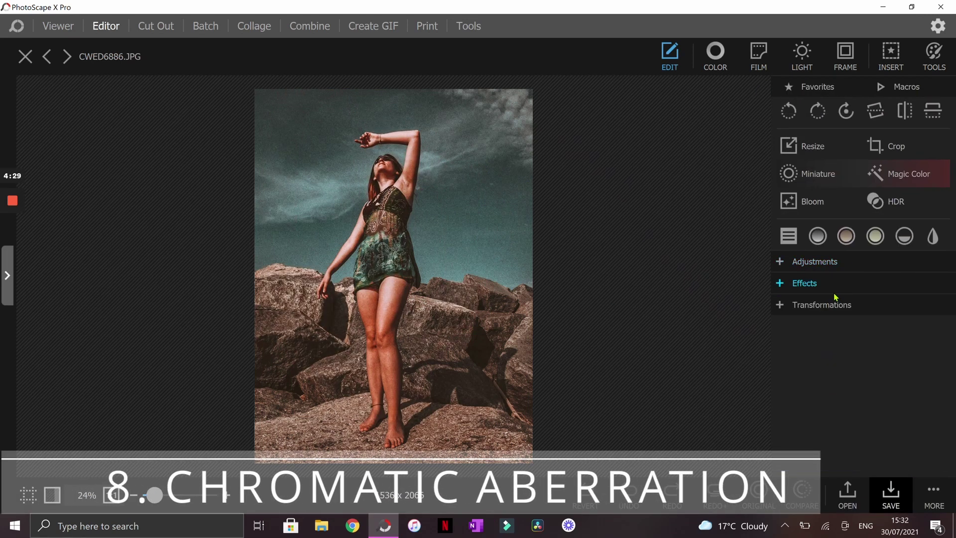
click(799, 264)
scroll(871, 299, down, 8)
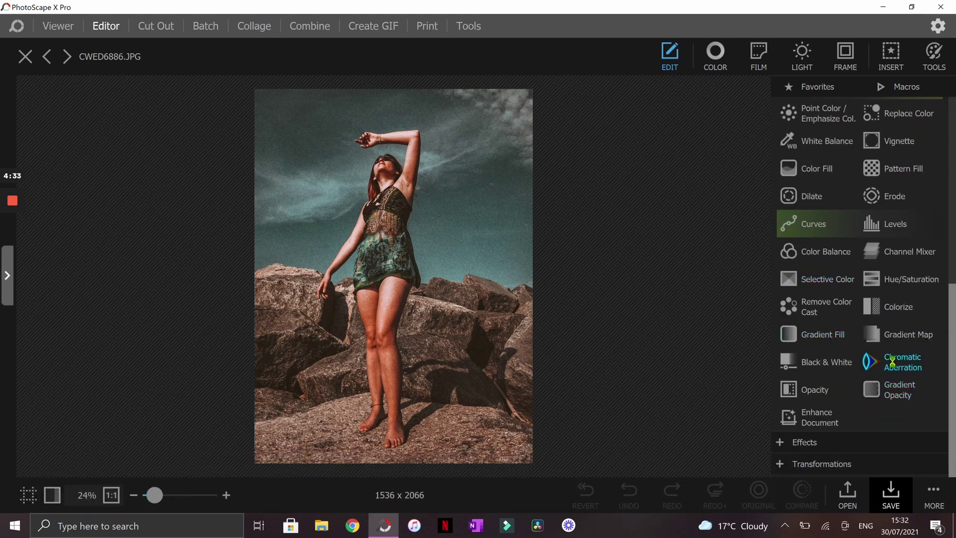
click(892, 361)
drag(792, 121, 721, 118)
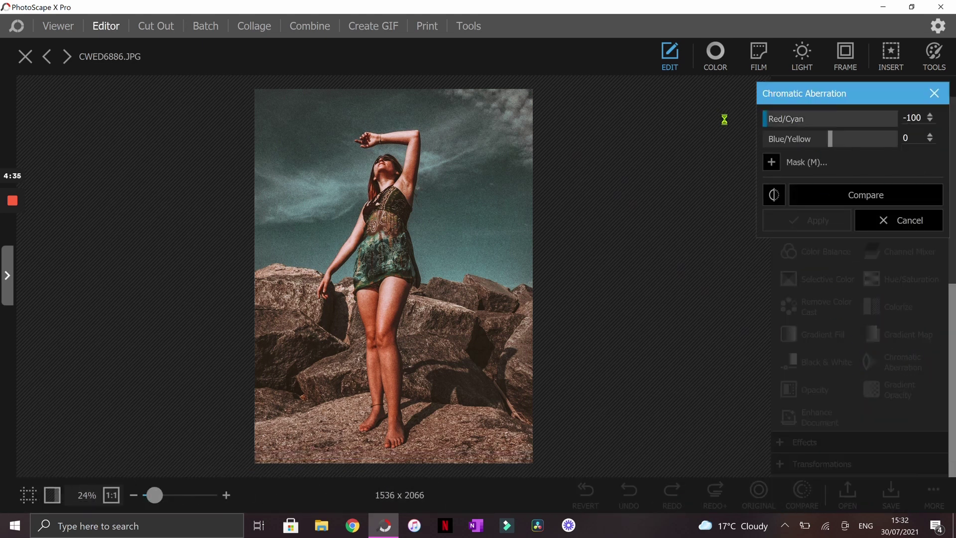
drag(829, 145, 865, 137)
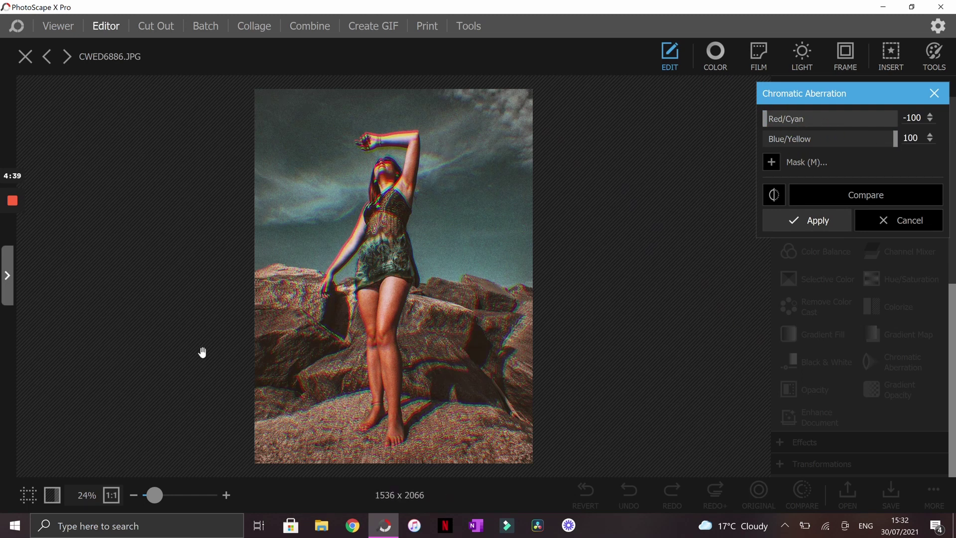
Alternate the Chromatic Aberration channels between opposite extremes, ending with Red/Cyan at 100 and Blue/Yellow at -100
drag(829, 120, 897, 118)
drag(792, 142, 819, 144)
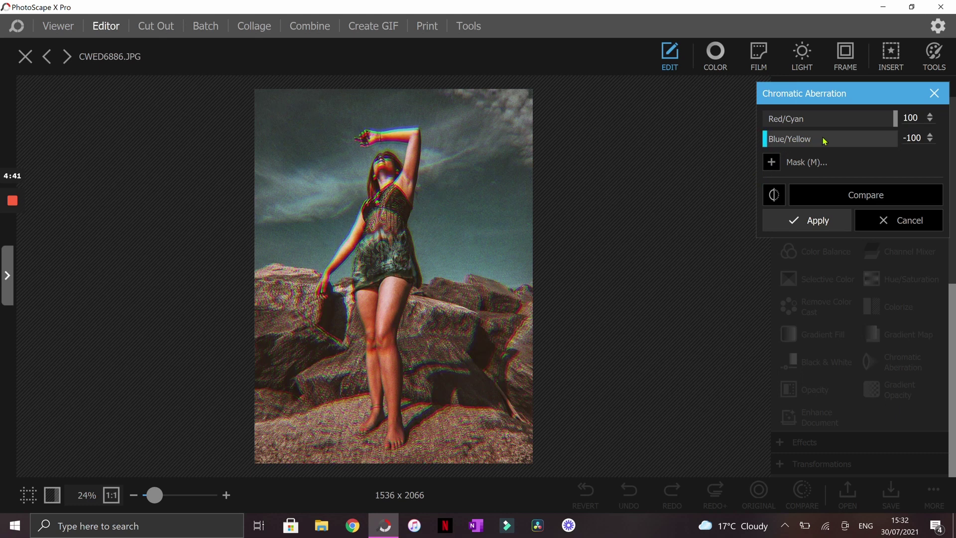
drag(791, 125, 694, 124)
drag(770, 139, 901, 139)
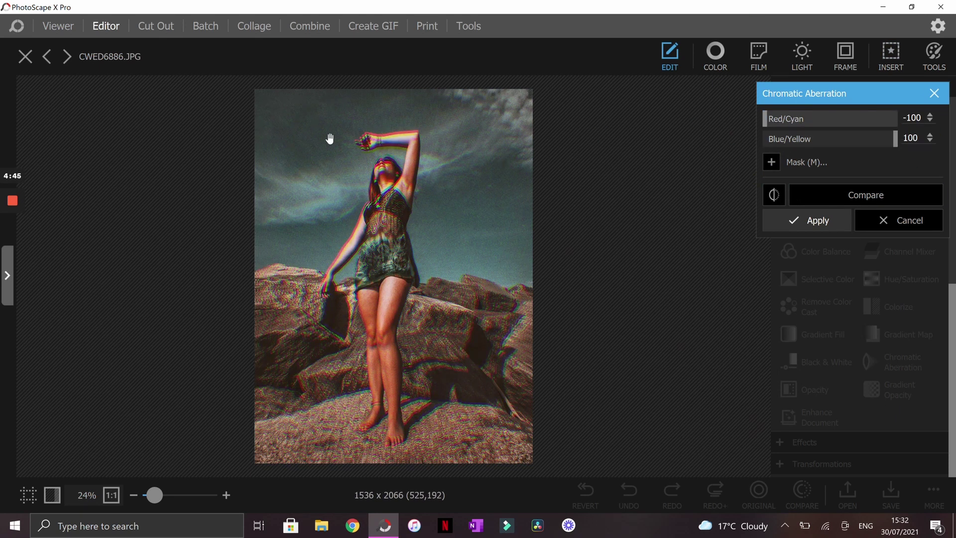
drag(812, 118, 901, 120)
drag(807, 142, 641, 151)
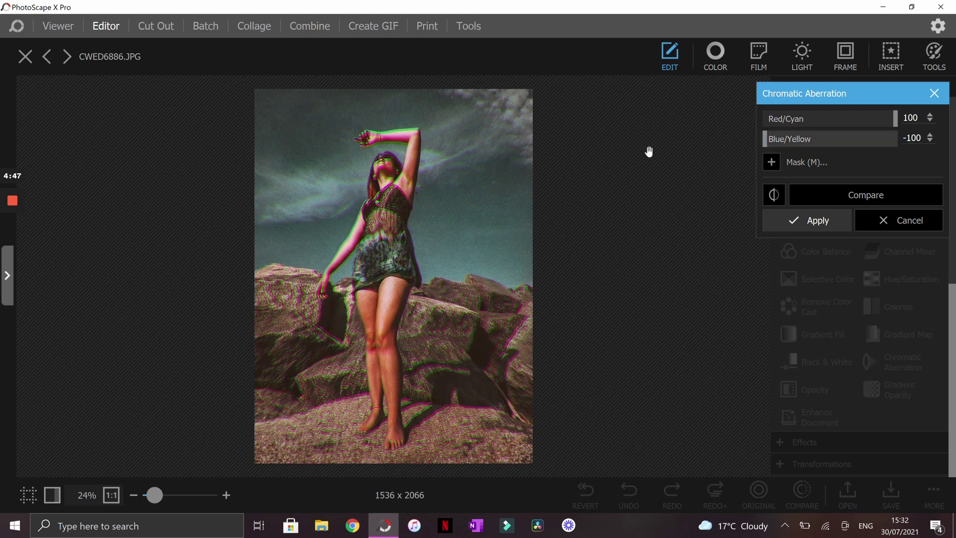
Mask the Chromatic Aberration with the parallel-band mode, adjust the band across the woman, and cancel the effect
click(772, 161)
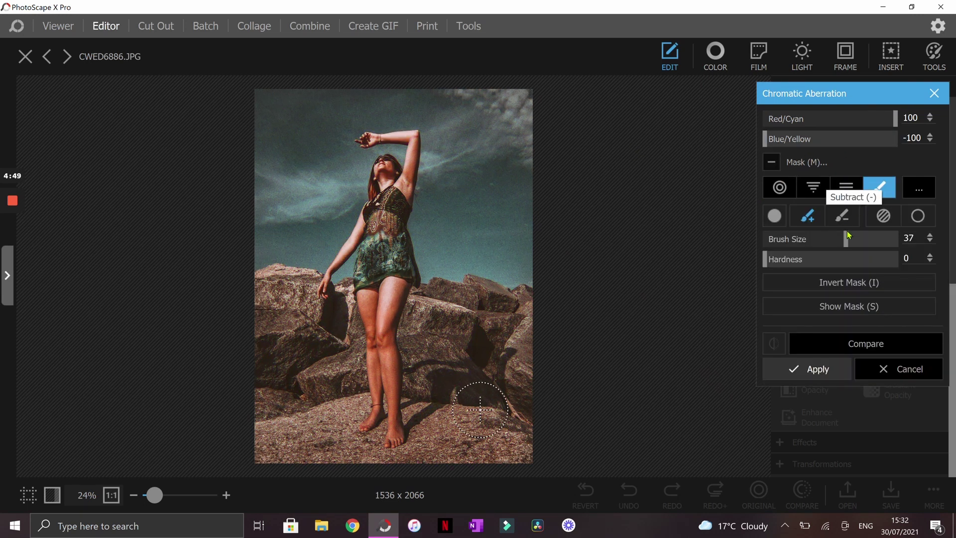
click(847, 187)
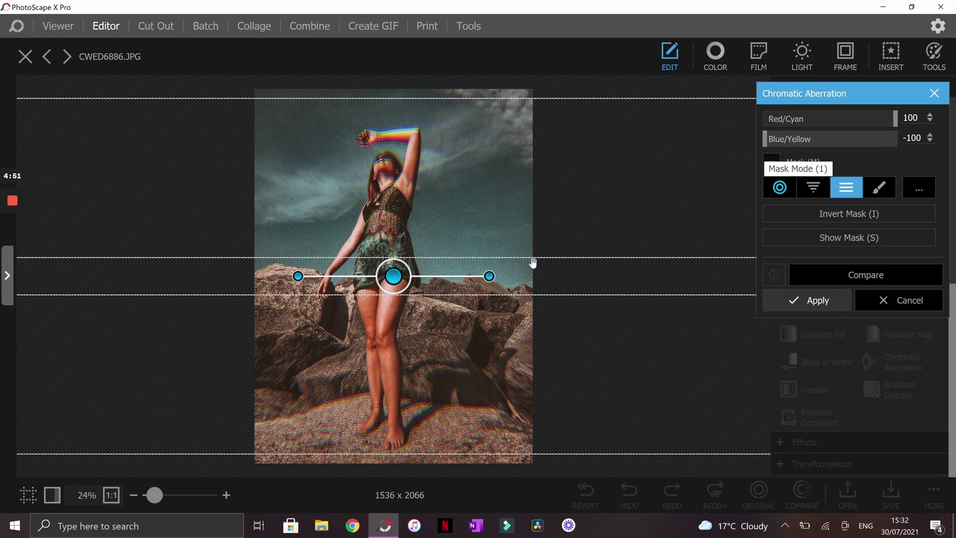
drag(506, 254, 506, 192)
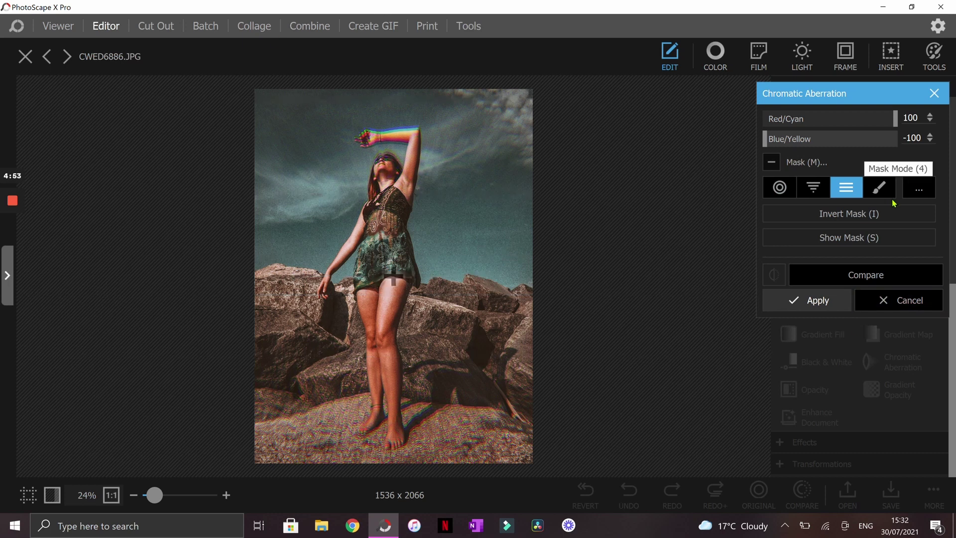
click(891, 300)
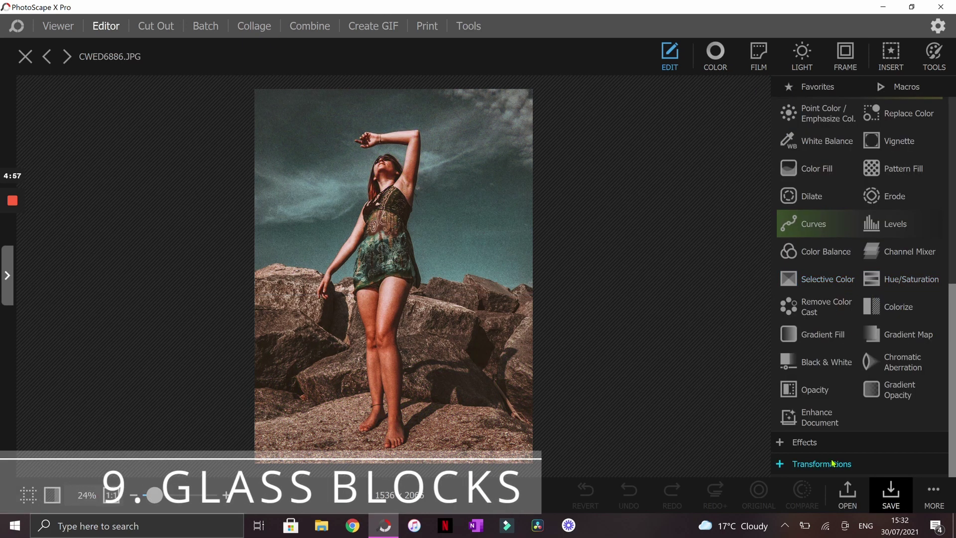
Preview the Glass Blocks effect with the vertical and horizontal strip patterns, and return to the grid pattern
click(827, 443)
scroll(817, 396, down, 1)
scroll(815, 395, down, 6)
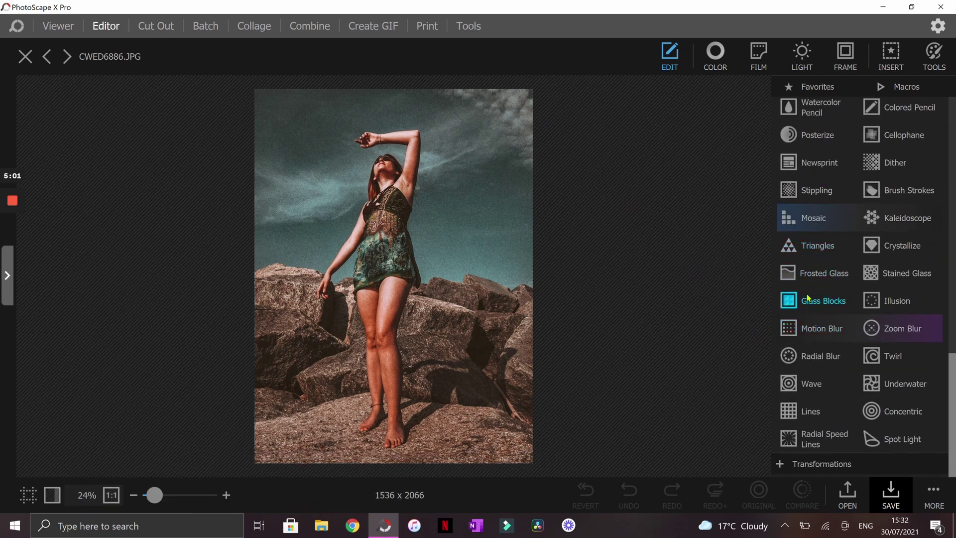
click(823, 302)
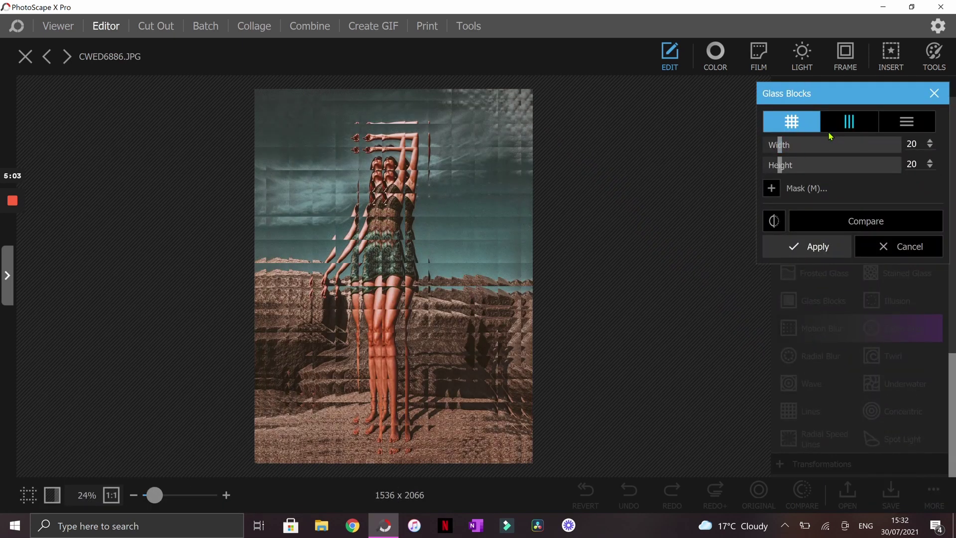
click(846, 124)
click(905, 123)
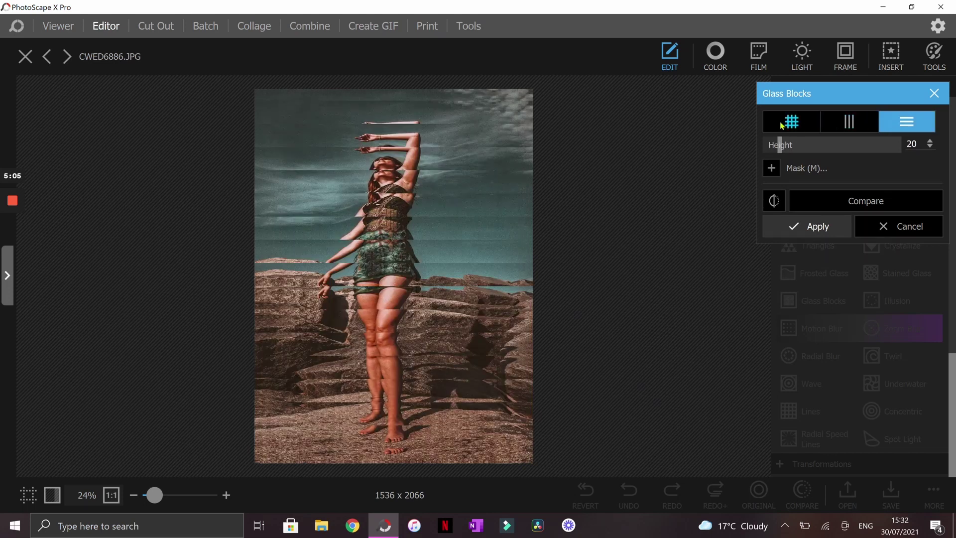
click(792, 124)
Set the Glass Blocks grid to a width of 81 and a height of 26
drag(817, 143, 860, 145)
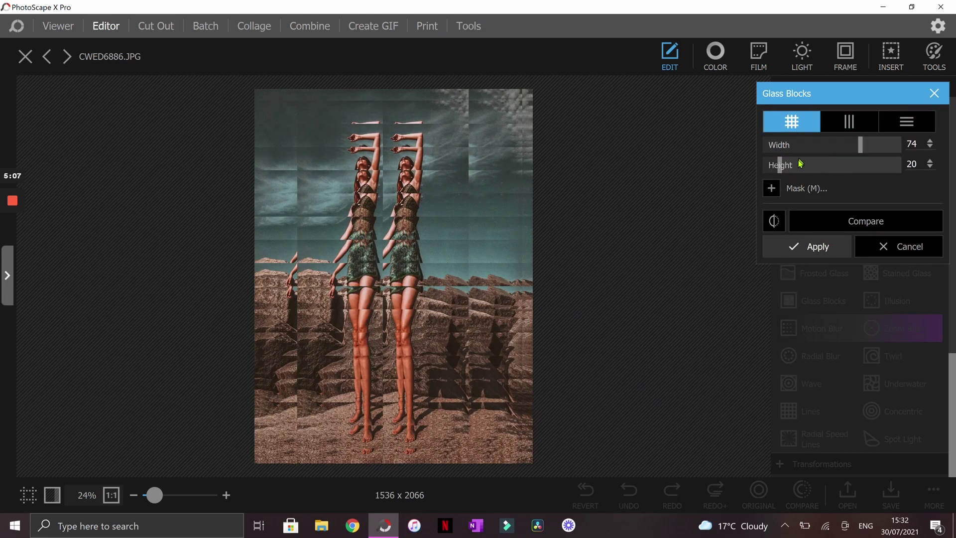
drag(803, 161, 898, 173)
drag(812, 169, 873, 150)
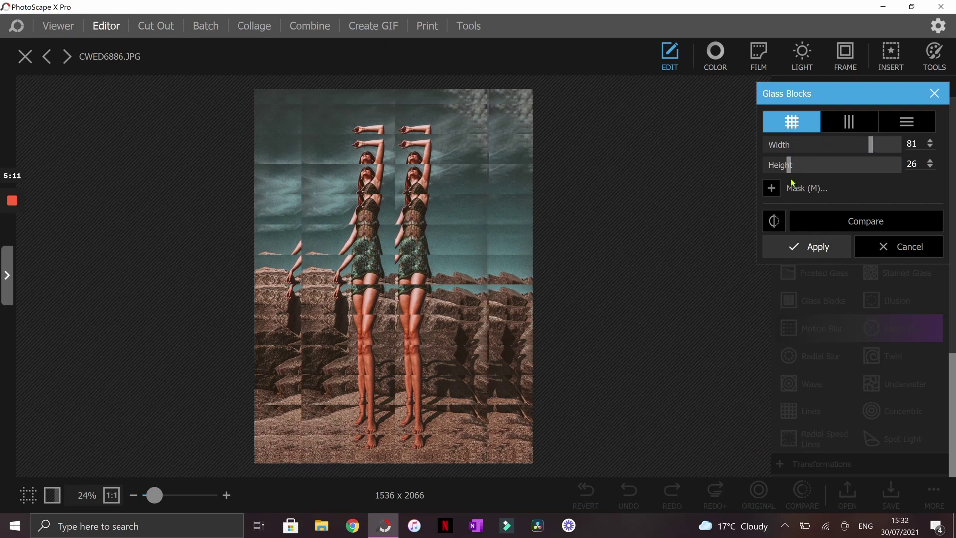
Paint Glass Blocks over the woman's body and the rocks with a mask brush of size 60, and cancel the effect
click(771, 188)
click(879, 213)
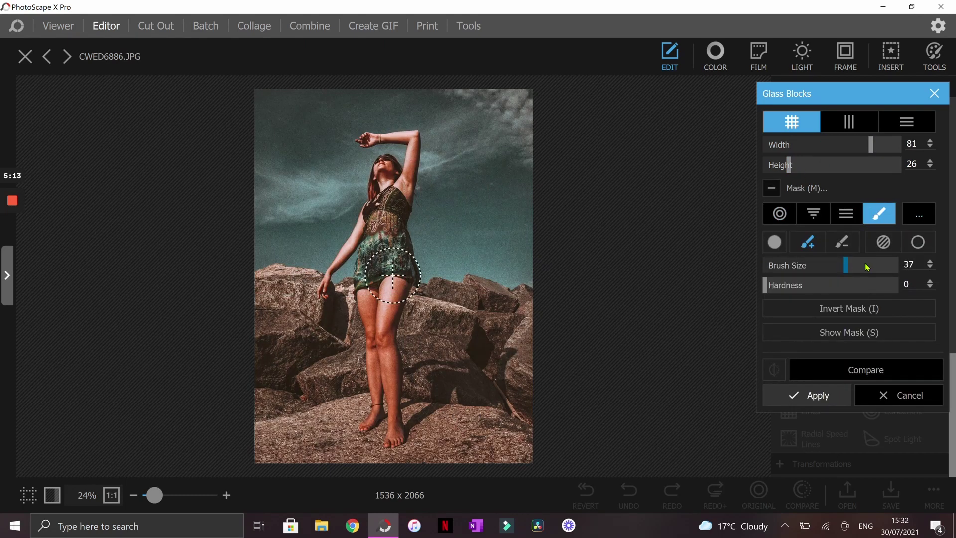
mouse_move(491, 256)
mouse_down()
mouse_move(447, 377)
mouse_move(595, 420)
mouse_up()
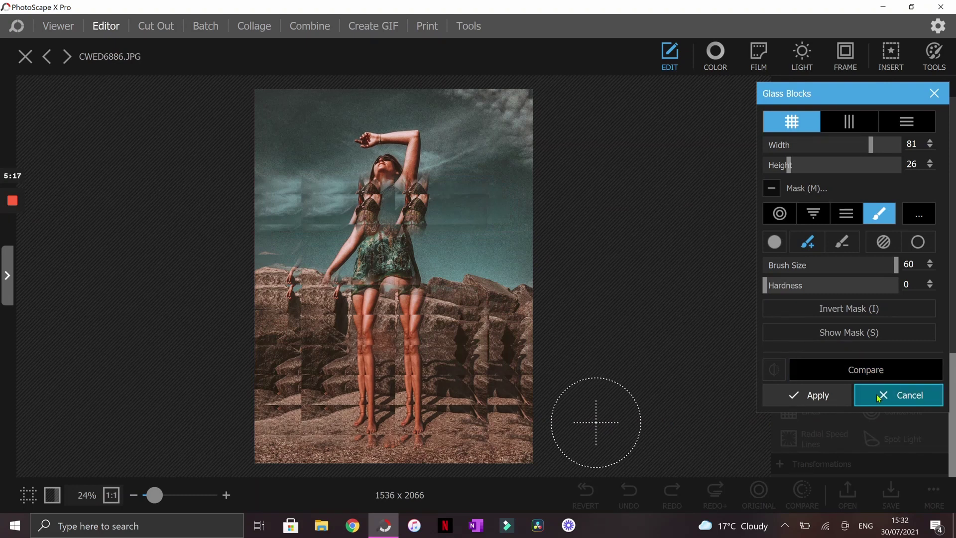
click(899, 395)
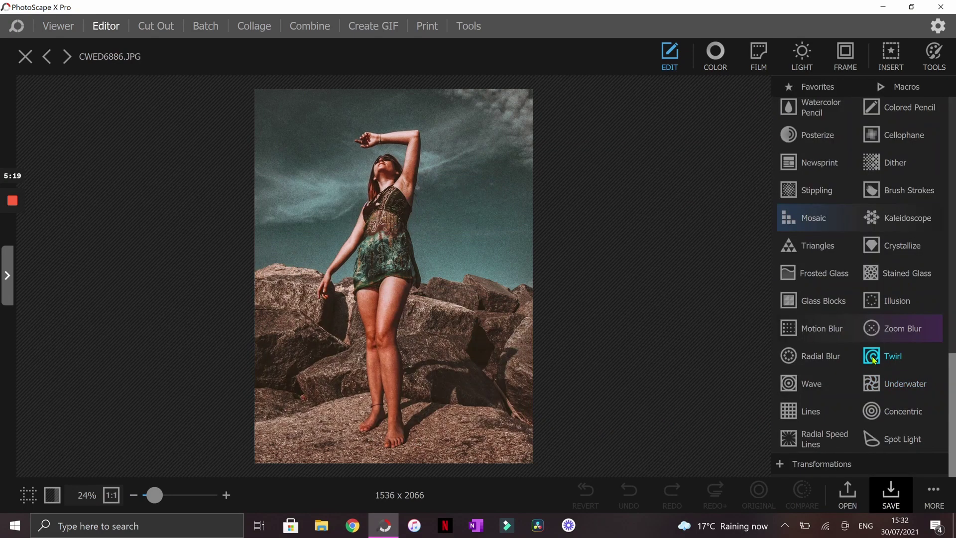
Preview the Lines effect, trying styles A to E and settling on the crosshatched style F
click(811, 412)
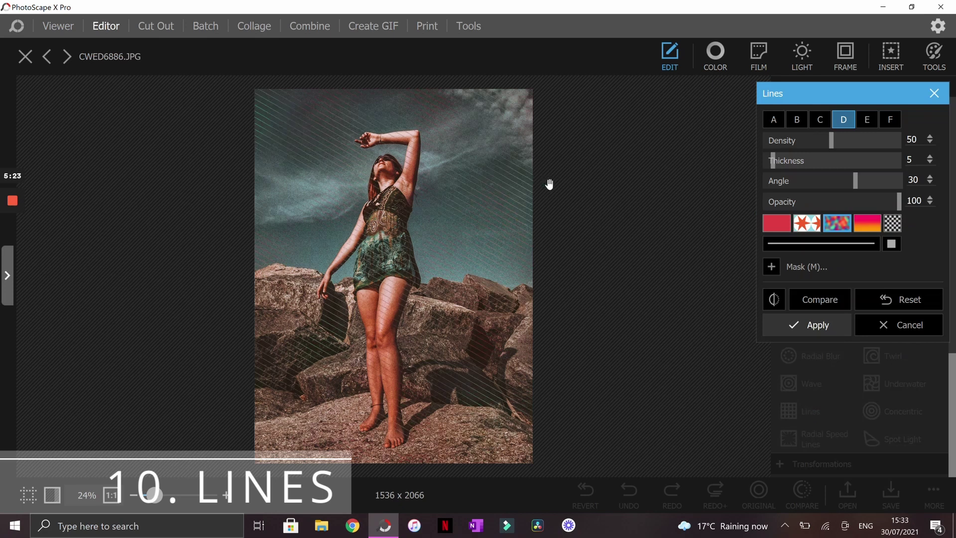
click(890, 120)
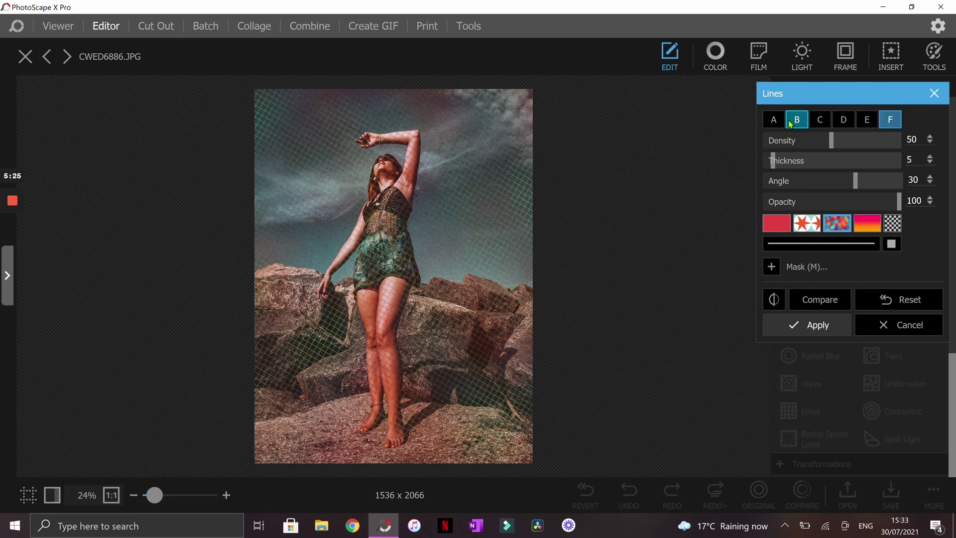
click(780, 123)
click(797, 120)
click(821, 120)
click(843, 121)
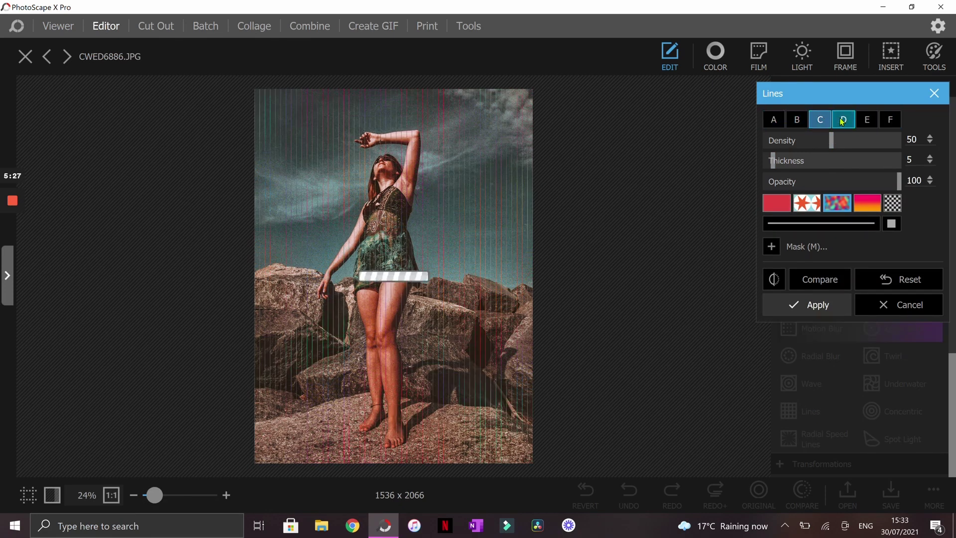
click(877, 124)
click(891, 120)
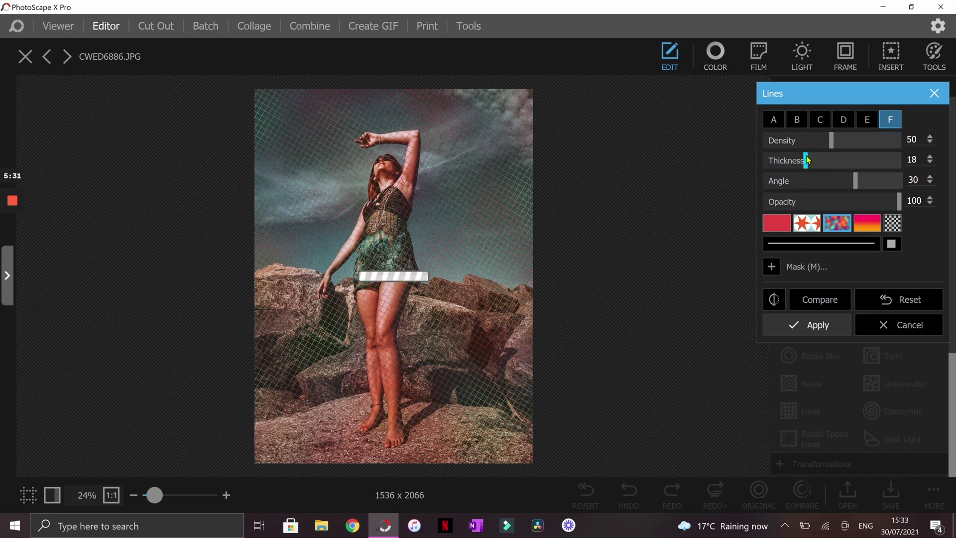
Set the lines to a density of 69, a thickness of 18, an angle of -44 and an opacity of 47
click(793, 145)
drag(880, 146, 857, 145)
drag(840, 185, 811, 204)
click(816, 208)
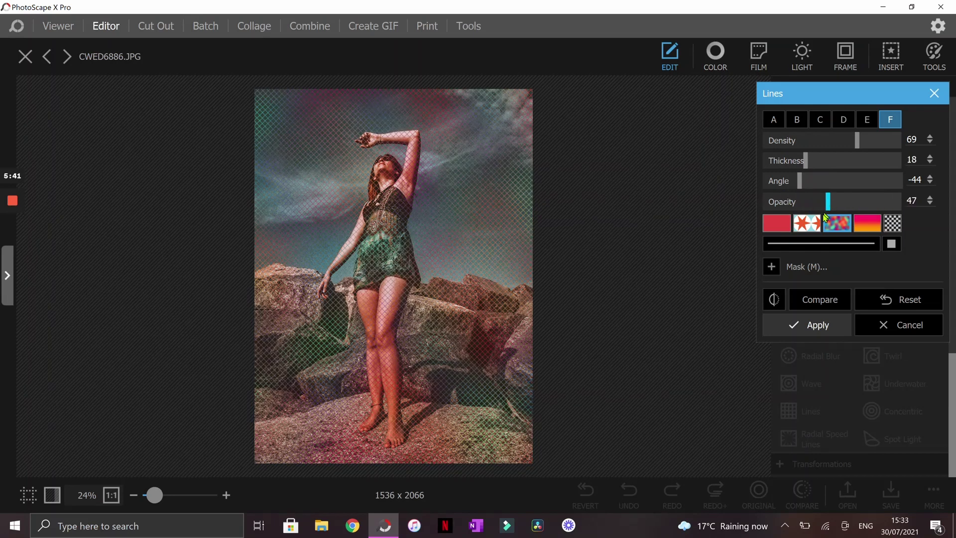
Switch the lines to a solid colour, try different hues, and choose the near-black shade #ff100000
click(785, 228)
click(892, 429)
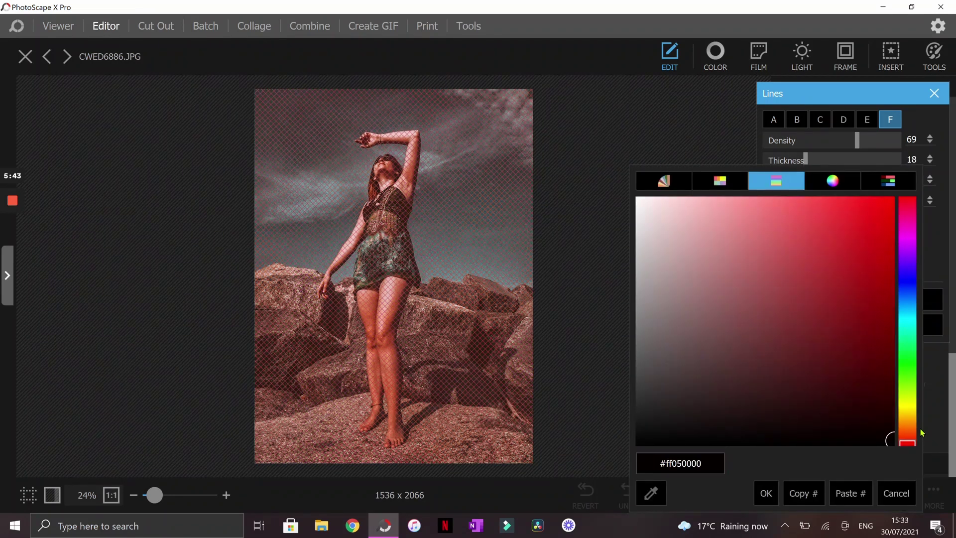
click(903, 283)
click(876, 180)
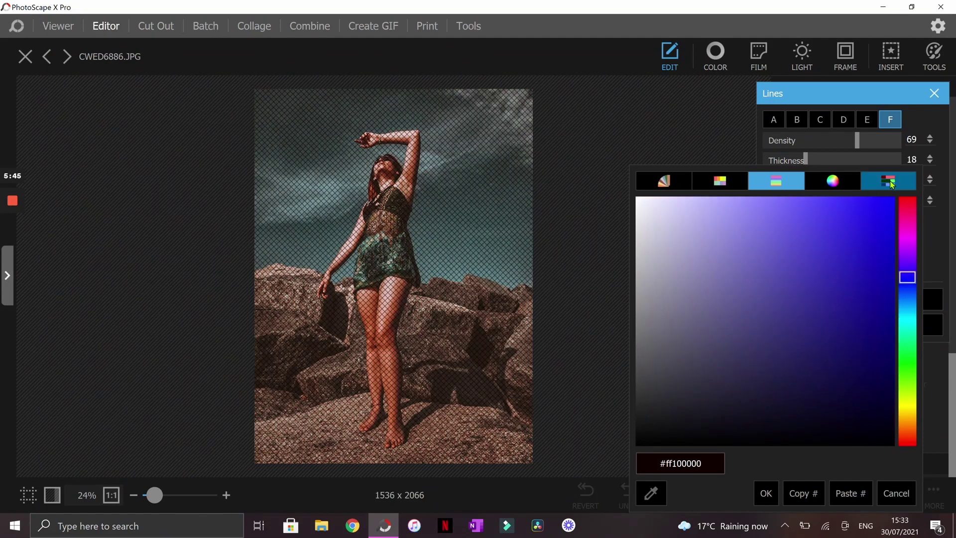
click(939, 246)
Fill the lines with a pattern, trying several categories including Hexagon, and choose a red plaid
click(807, 224)
click(710, 256)
click(710, 286)
click(683, 347)
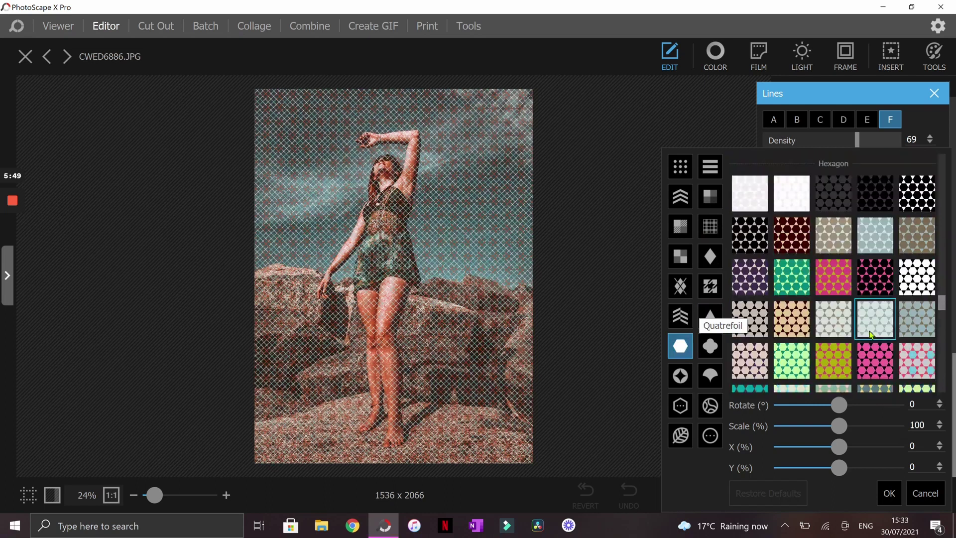
click(681, 226)
scroll(824, 241, down, 5)
click(831, 239)
click(832, 205)
click(832, 205)
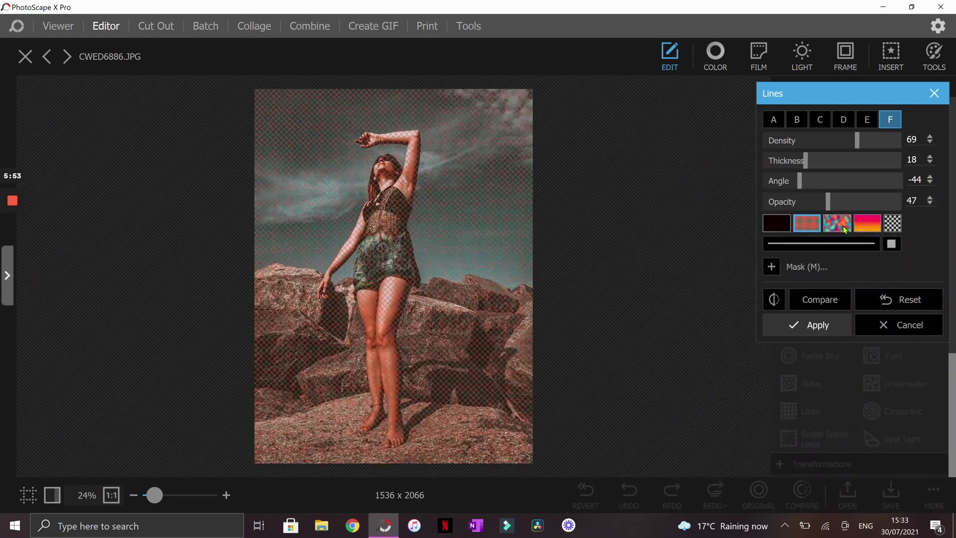
Try blurred multicolour textures on the lines, preview the purple one rotated 36°, and cancel the texture change
click(836, 224)
scroll(946, 317, down, 5)
click(832, 287)
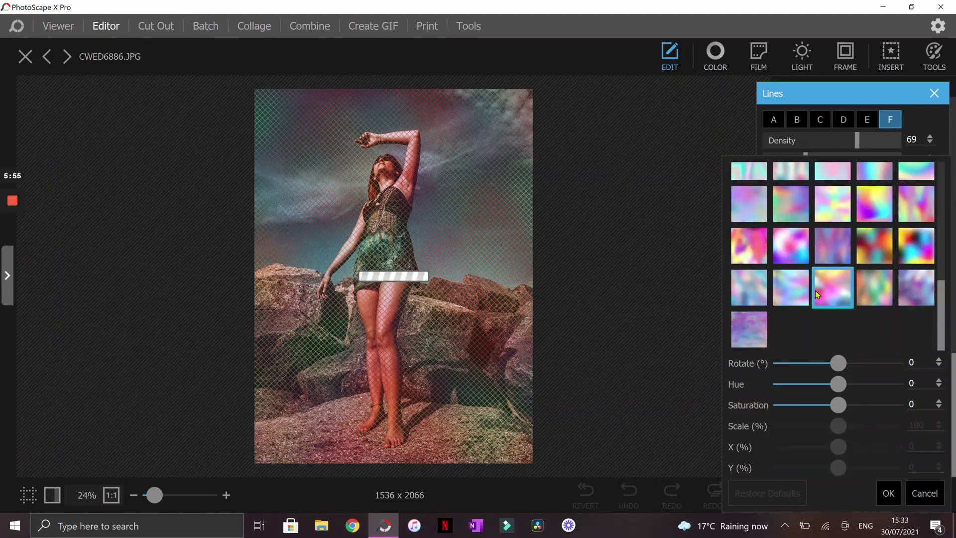
click(749, 329)
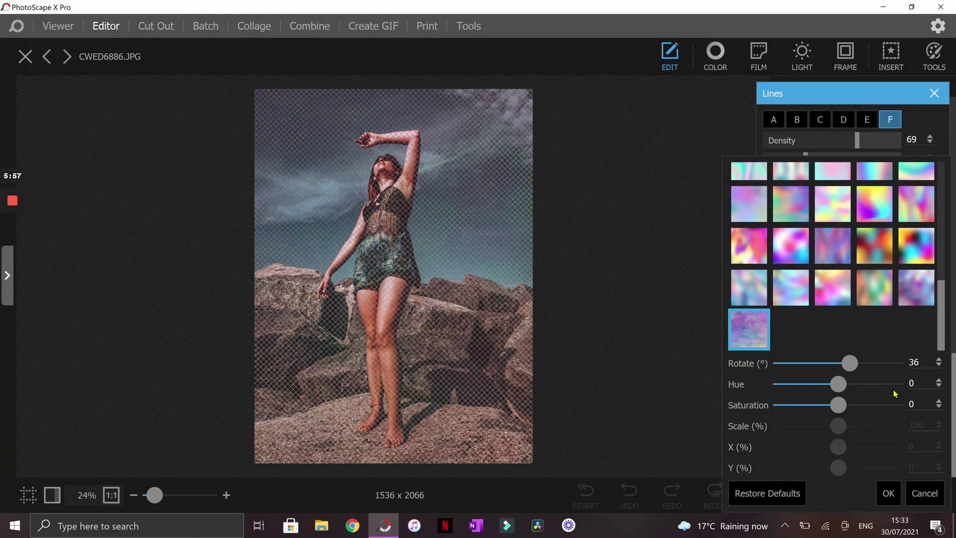
click(920, 491)
Switch the lines to a gradient fill, preview a purple-to-orange gradient preset, and cancel the preset choice
click(868, 225)
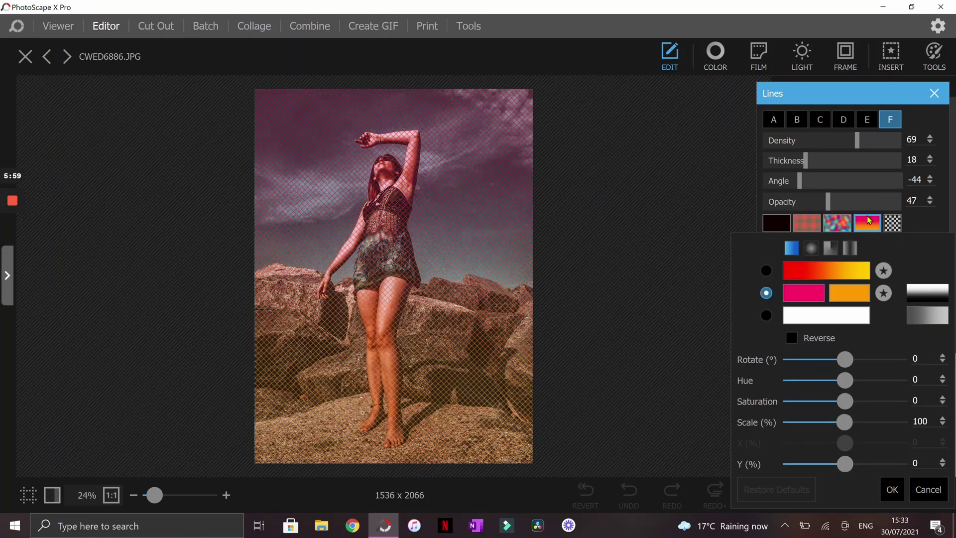
click(829, 273)
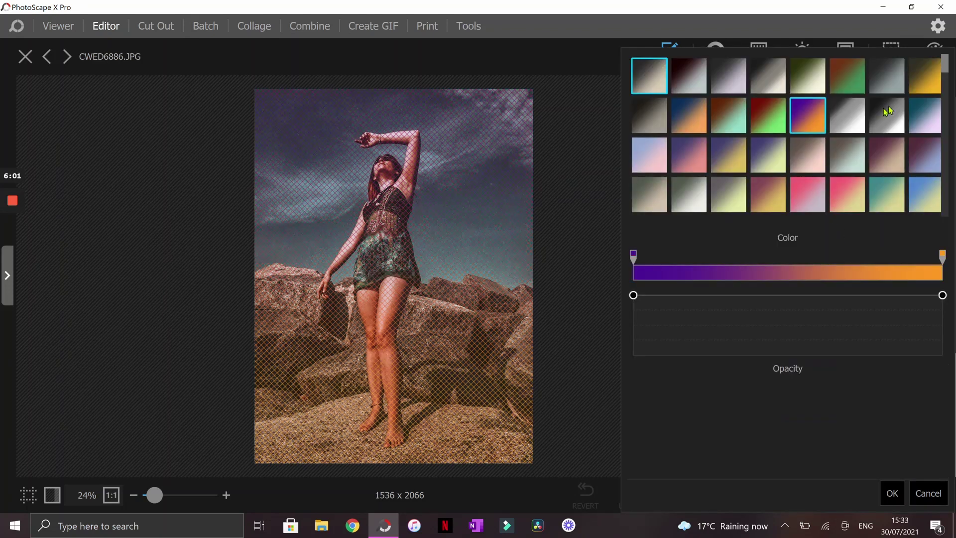
drag(945, 69, 946, 232)
click(919, 485)
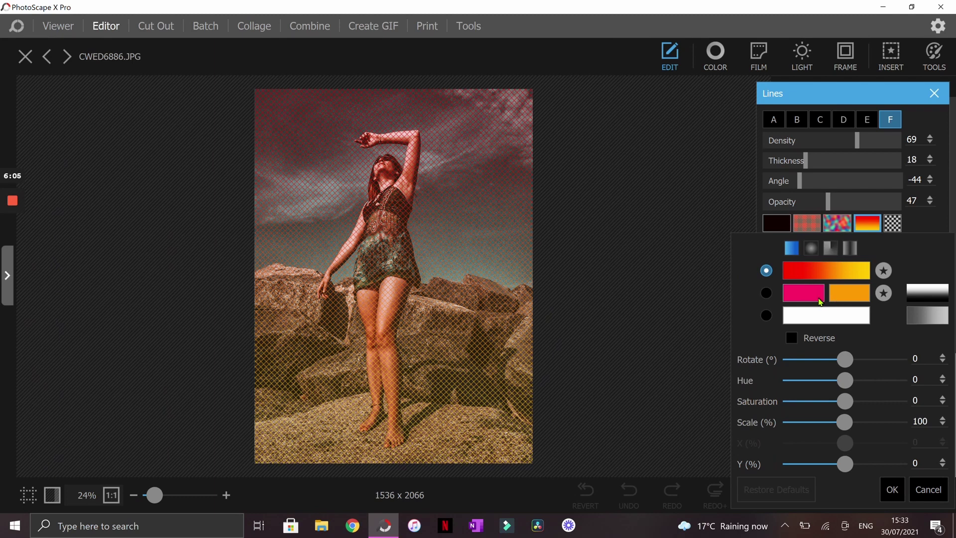
Set the first colour of the two-colour gradient to brown #a54b1e, sampled from the rocks in the photo
click(792, 298)
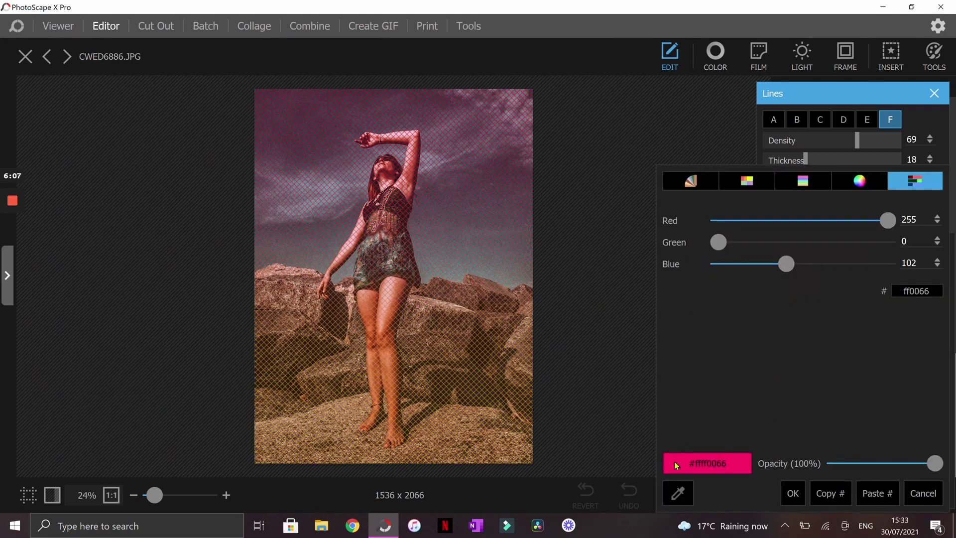
click(678, 493)
click(494, 309)
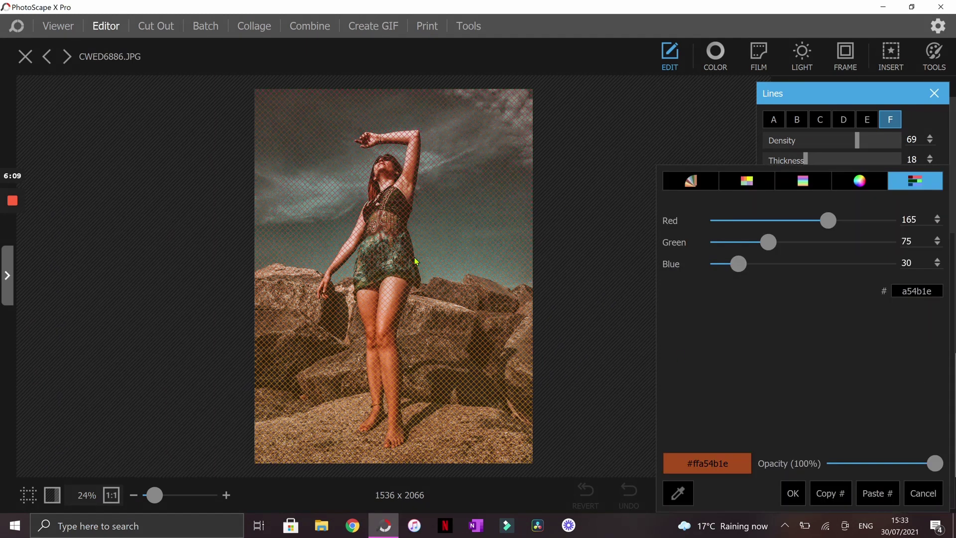
click(793, 493)
Try sampling the gradient's second colour from the sky in the photo, and discard the gradient colour changes
click(846, 297)
click(678, 494)
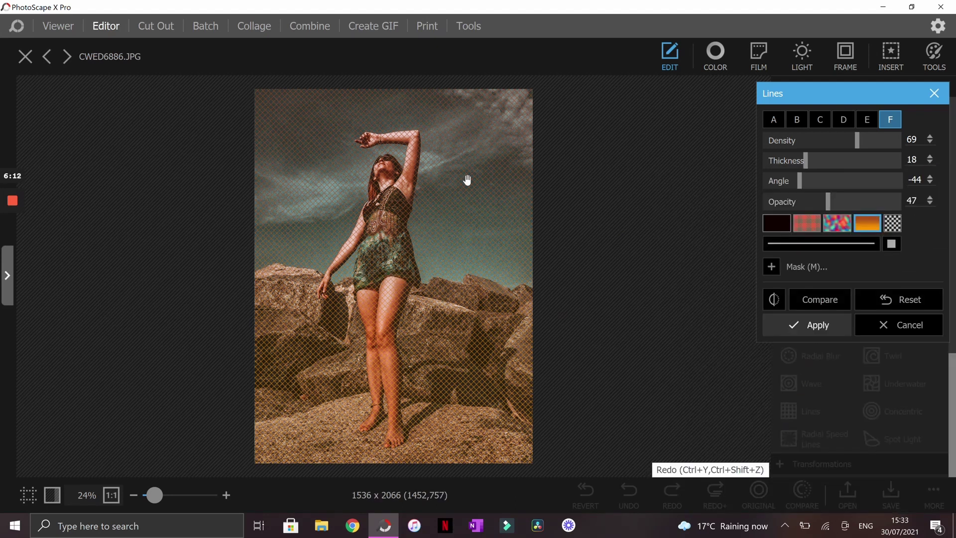
click(446, 251)
click(929, 493)
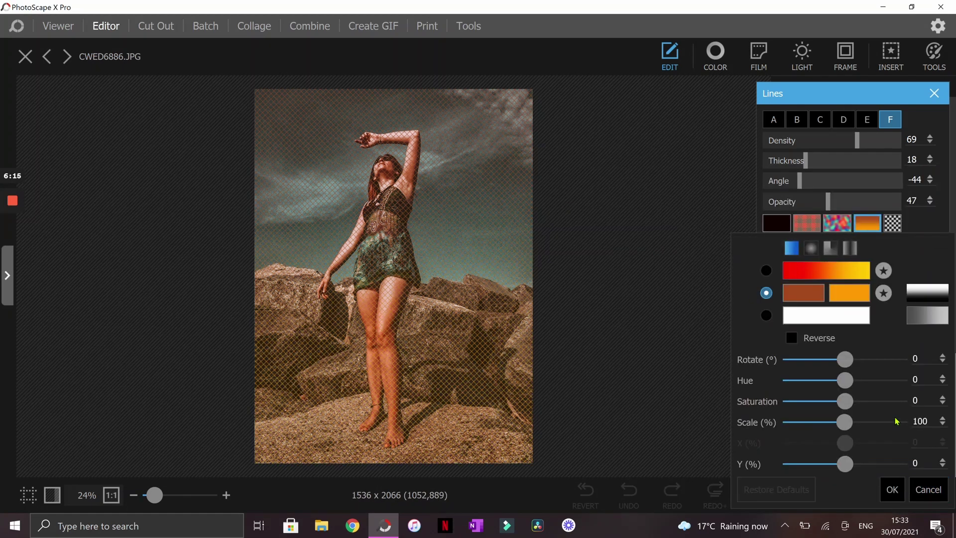
click(934, 491)
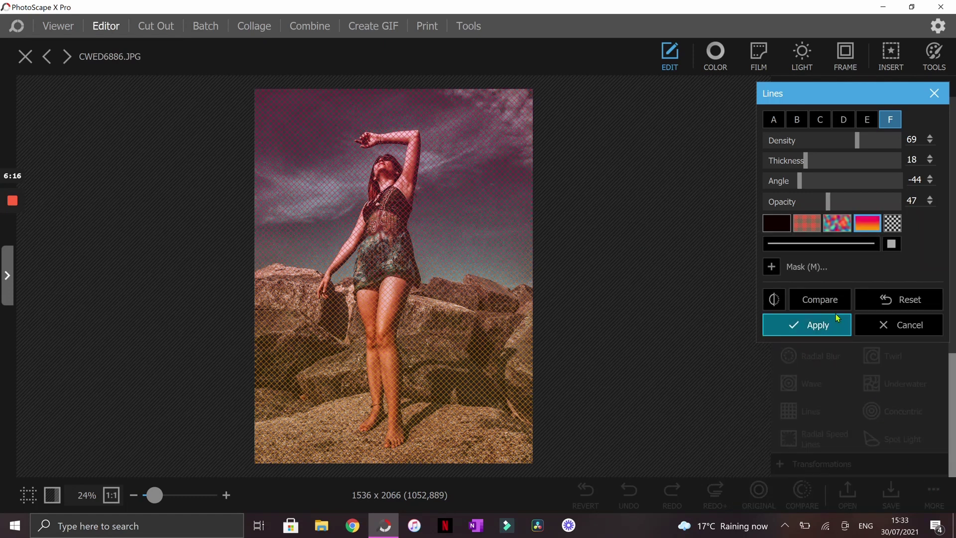
Add a mask to the Lines effect and choose the radial mask mode
click(794, 266)
click(780, 296)
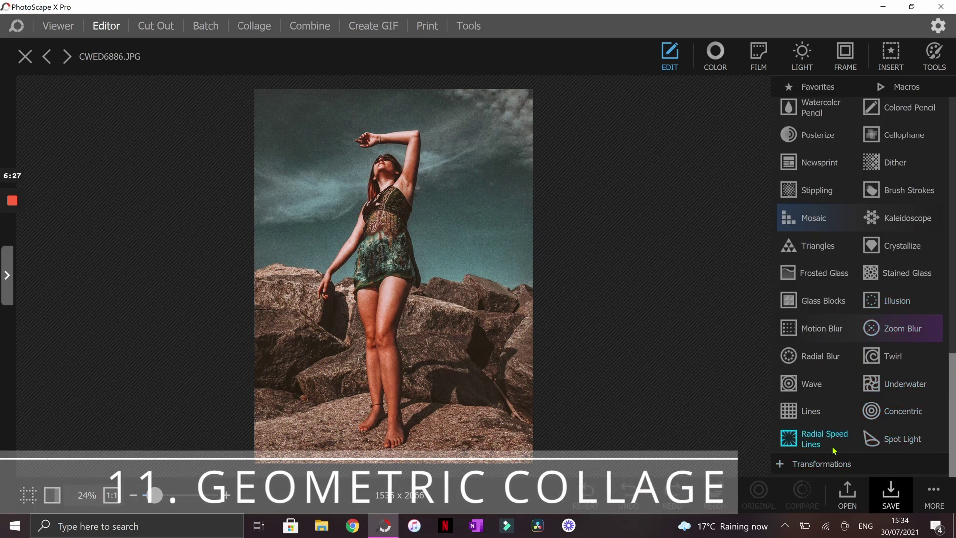
Open Geometric Collage, try out several collage shapes such as A, D, I, O and T, and choose shape K
click(827, 465)
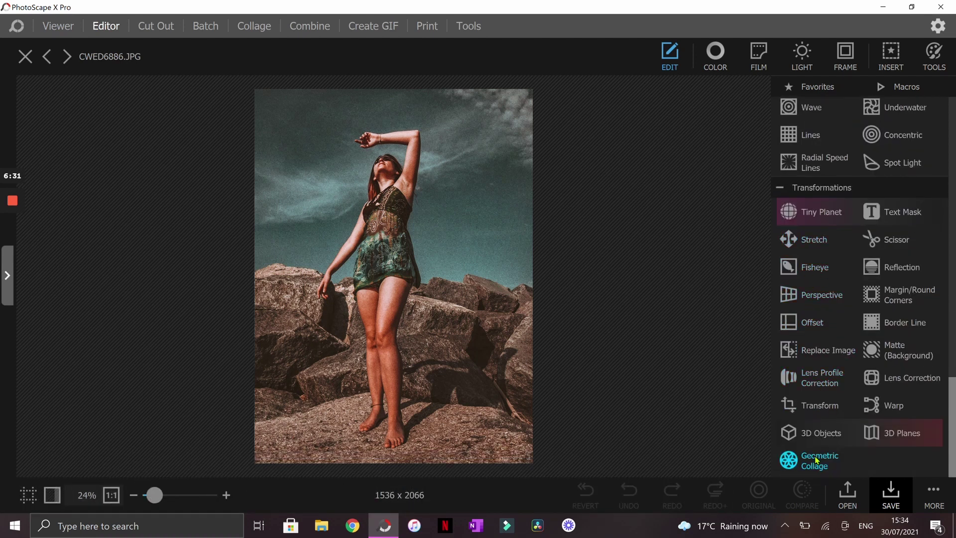
click(816, 460)
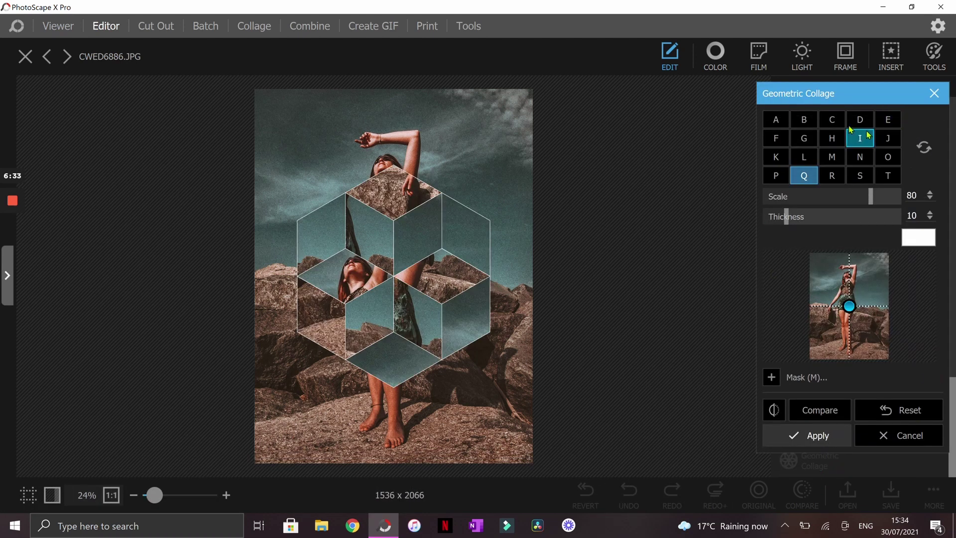
click(776, 120)
click(855, 125)
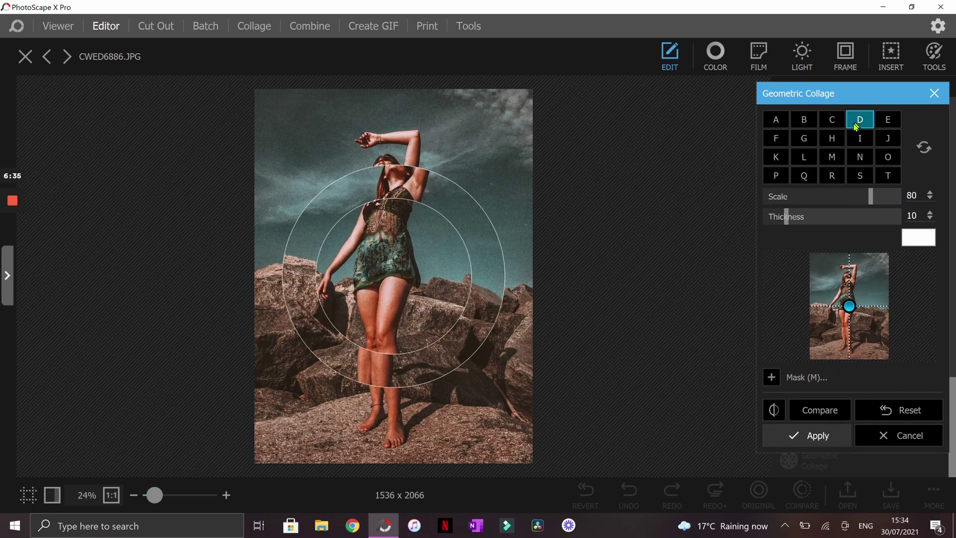
click(860, 138)
click(832, 157)
click(860, 157)
click(888, 157)
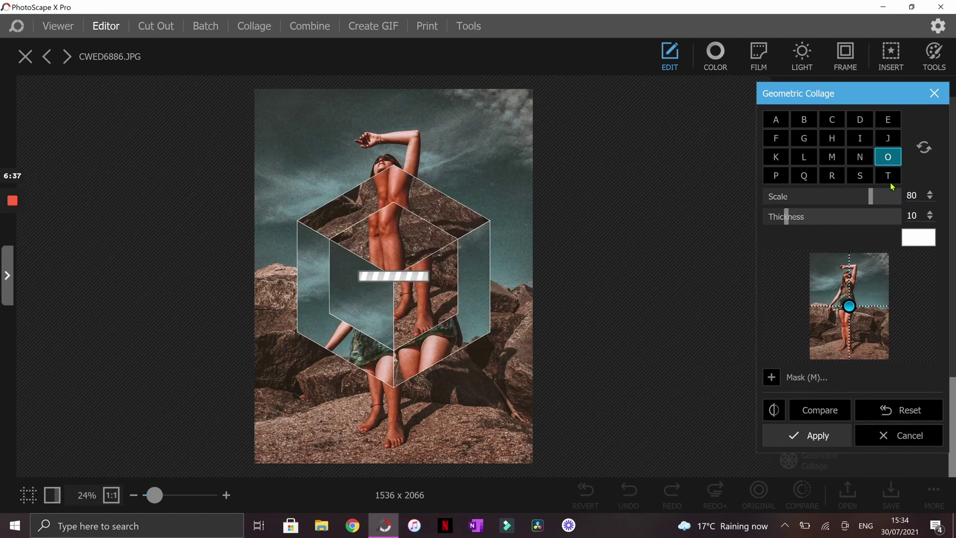
click(889, 179)
click(860, 160)
click(775, 159)
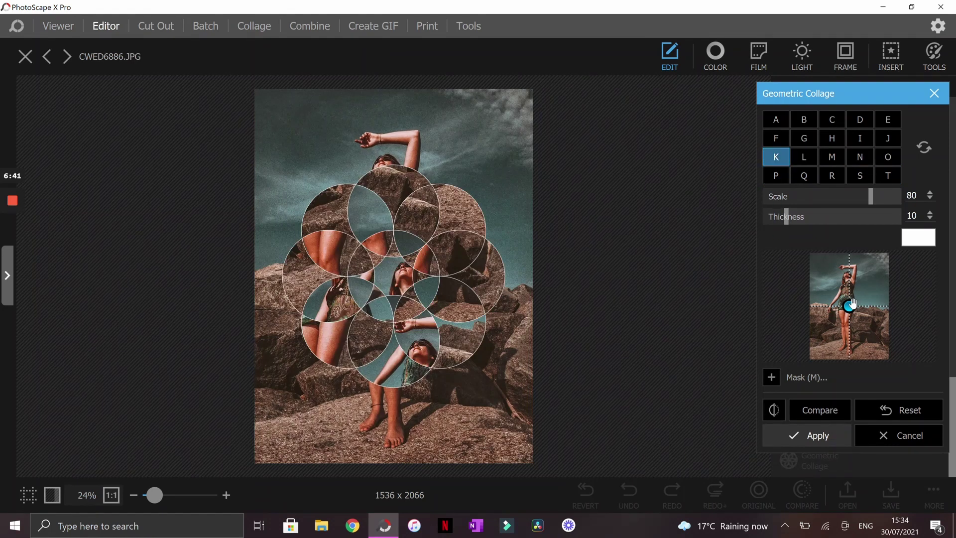
Move the collage centre toward the photo's right edge and set its outline colour to red #ffff6150
drag(830, 278, 872, 308)
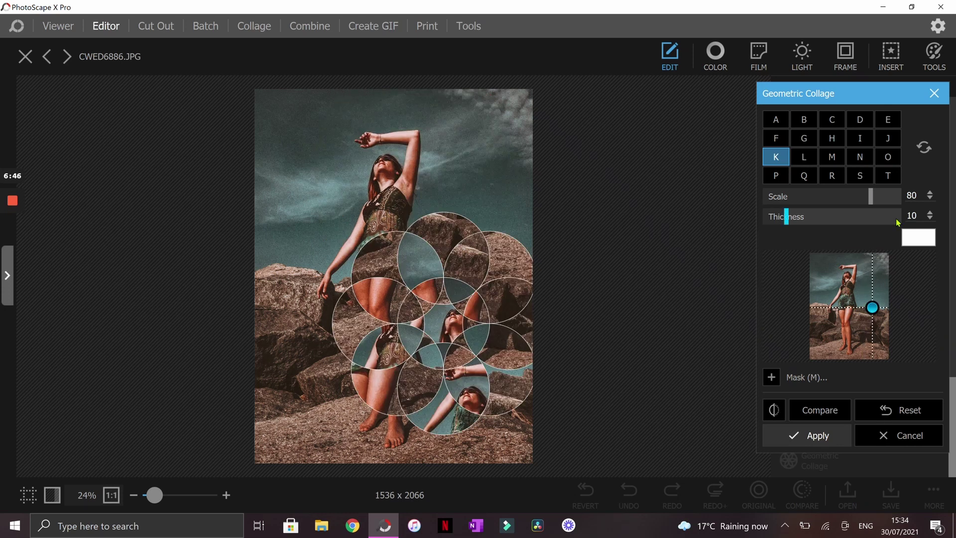
click(912, 242)
click(864, 182)
click(854, 301)
drag(856, 304, 856, 351)
click(877, 313)
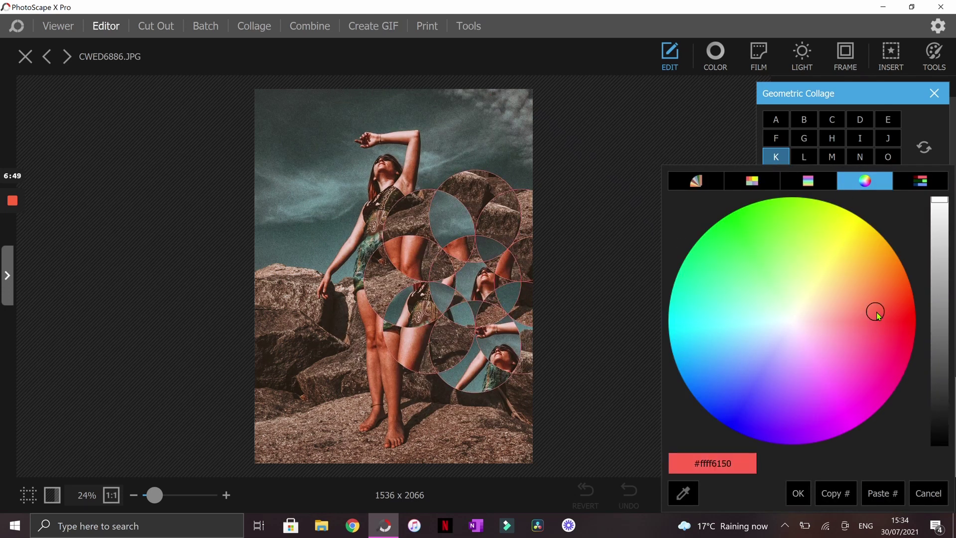
click(799, 493)
Set the collage's scale to 41 and thickness to 13, and apply it with a radial mask
drag(795, 199, 799, 219)
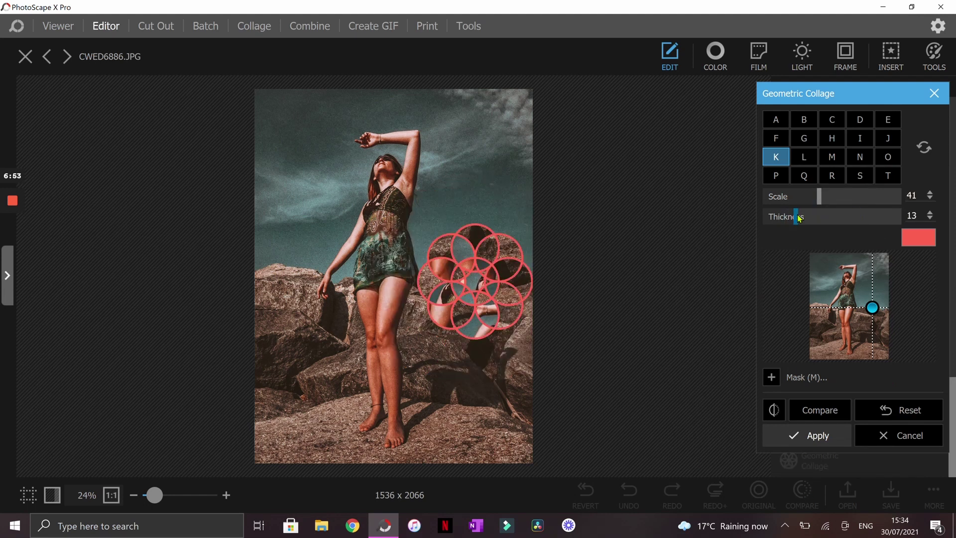
click(772, 378)
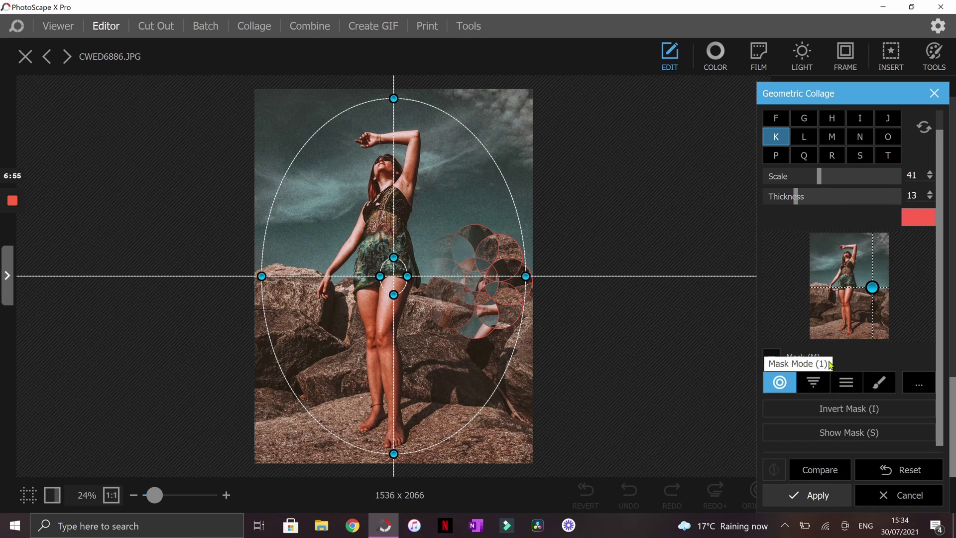
click(811, 495)
Start a second Geometric Collage with shape I and move its centre to the photo's upper-left corner
click(795, 463)
click(831, 138)
click(860, 138)
click(428, 291)
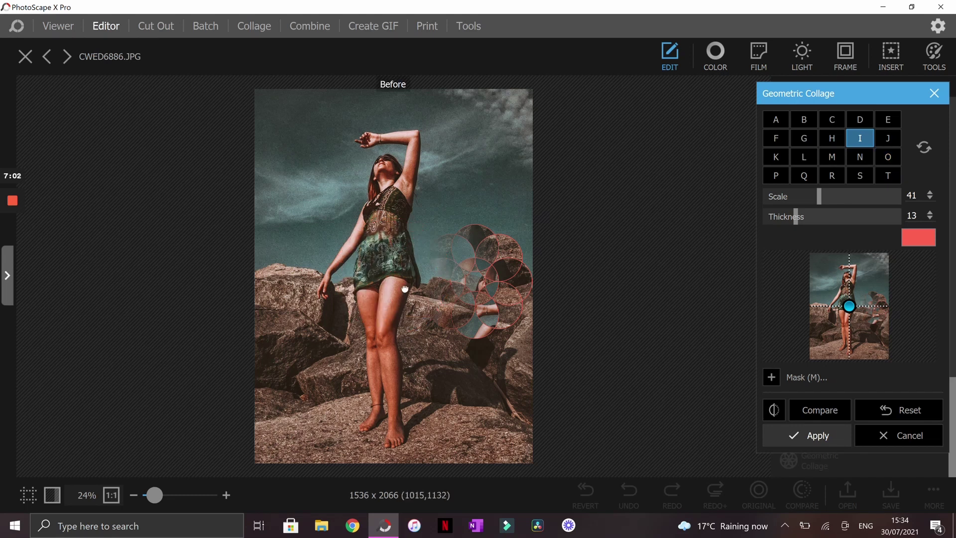
drag(845, 305, 800, 269)
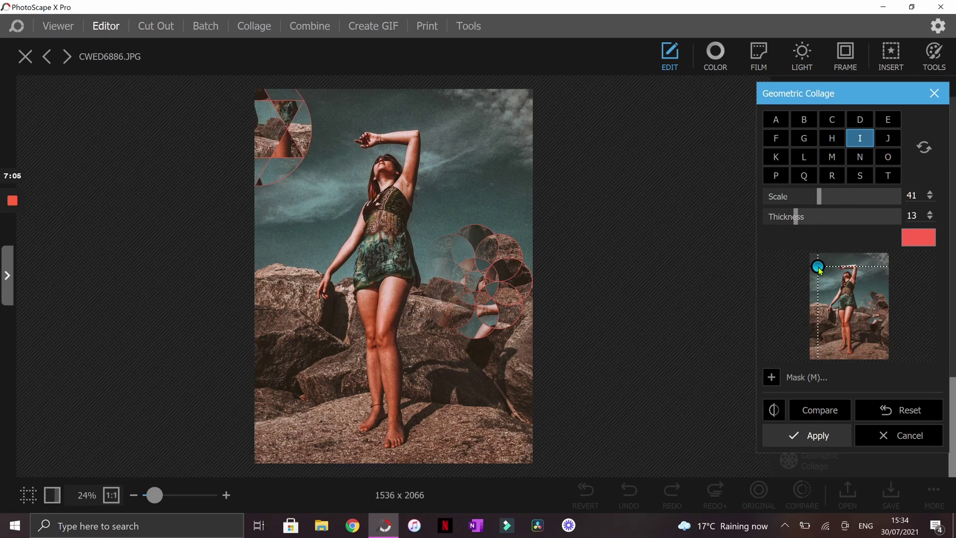
Paint the second collage in around the photo's upper-left corner with a brush mask, and apply it
click(771, 377)
click(879, 383)
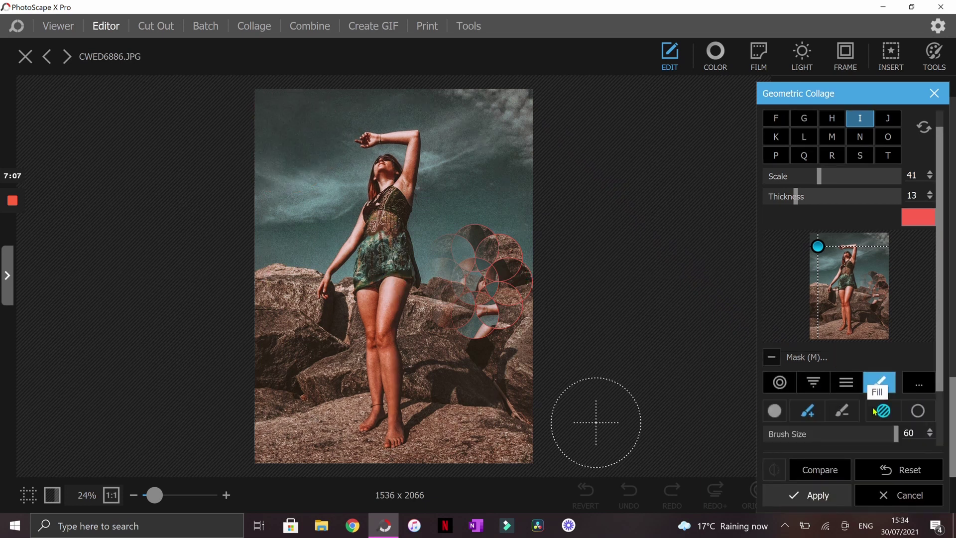
mouse_move(358, 186)
mouse_down()
mouse_move(317, 146)
mouse_move(314, 219)
mouse_up()
drag(357, 138, 429, 161)
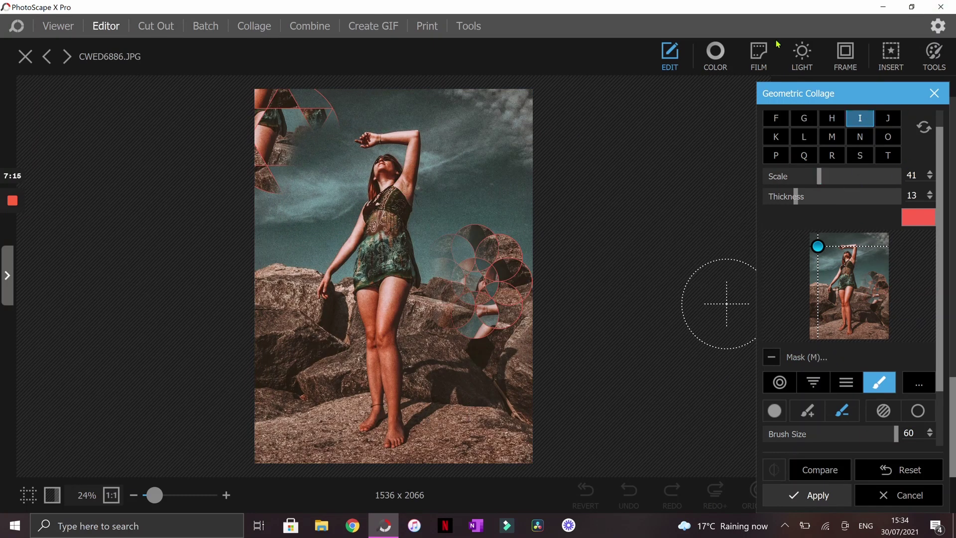
click(816, 494)
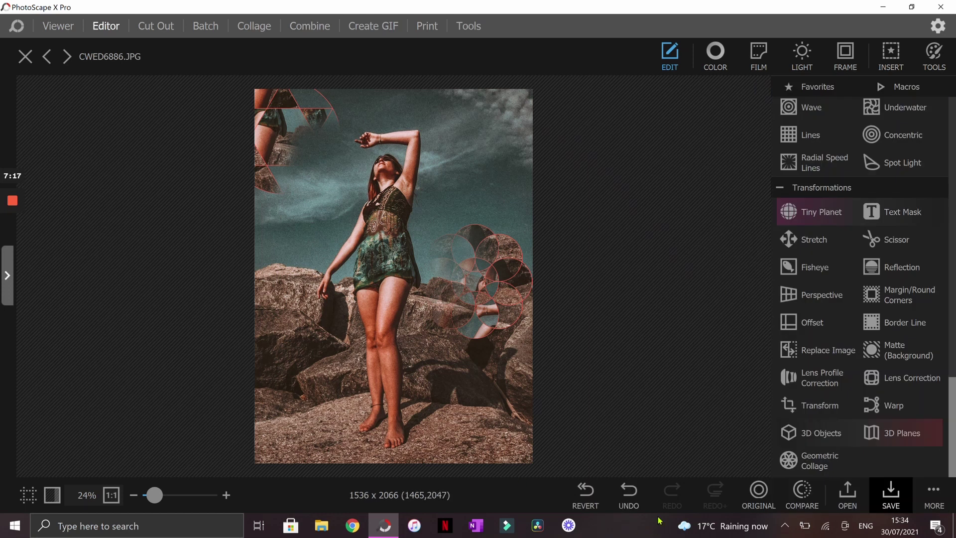
Undo the applied collages and open the Pattern Fill adjustment
click(629, 493)
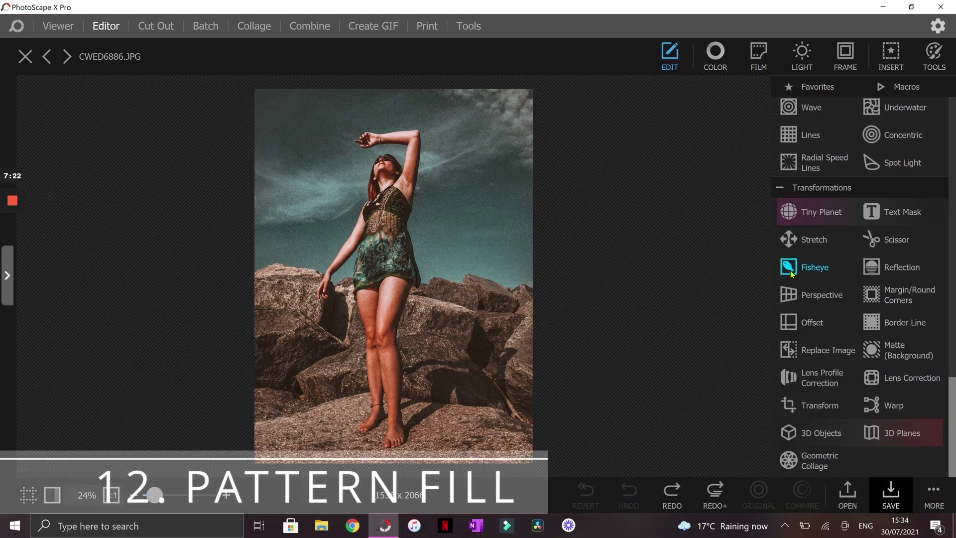
click(836, 195)
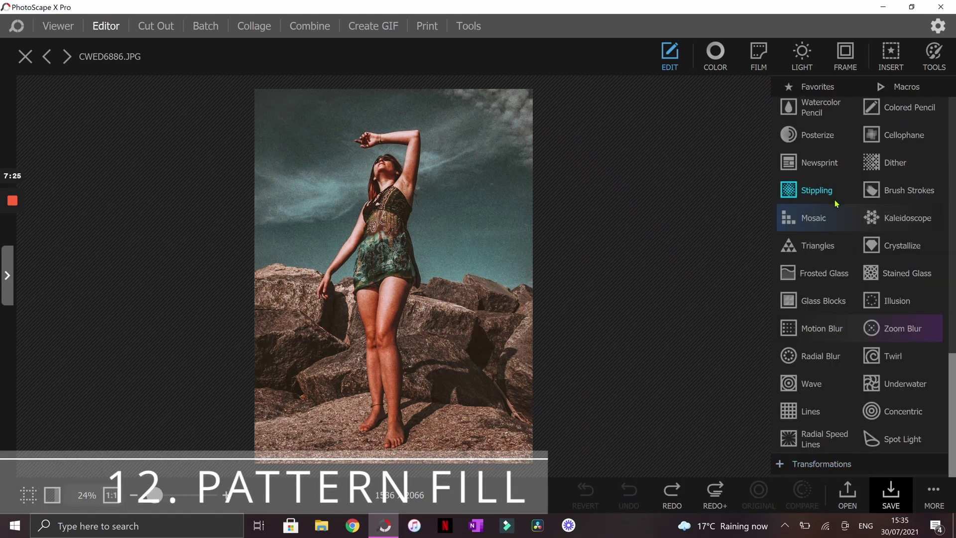
scroll(834, 207, up, 5)
click(822, 222)
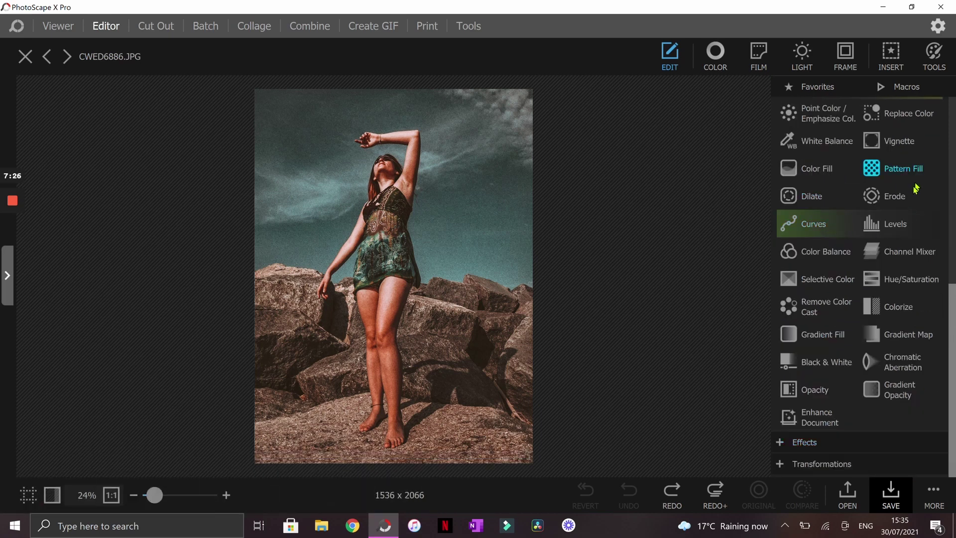
scroll(822, 226, up, 6)
scroll(824, 225, down, 5)
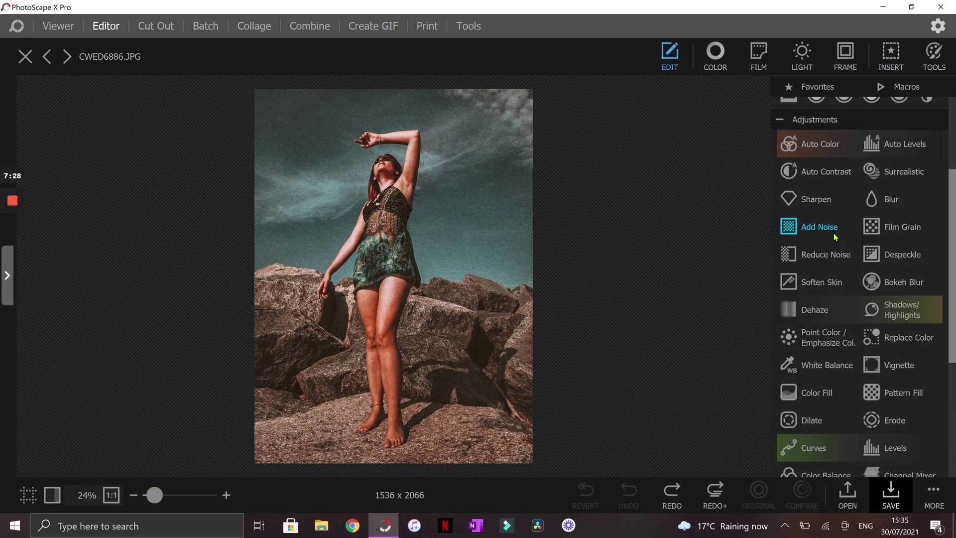
click(882, 229)
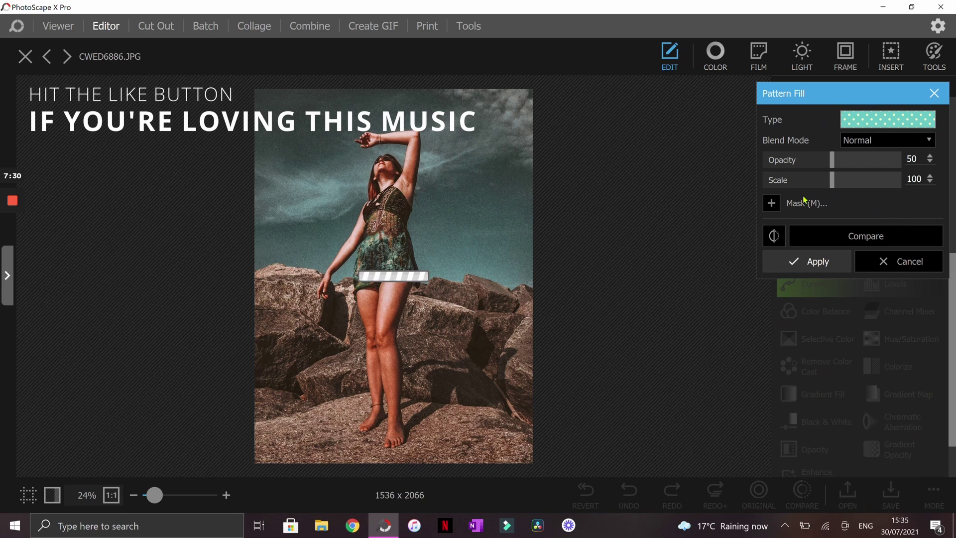
Choose the leopard print from the Nature patterns and set its opacity to 34 and scale to 83
click(873, 125)
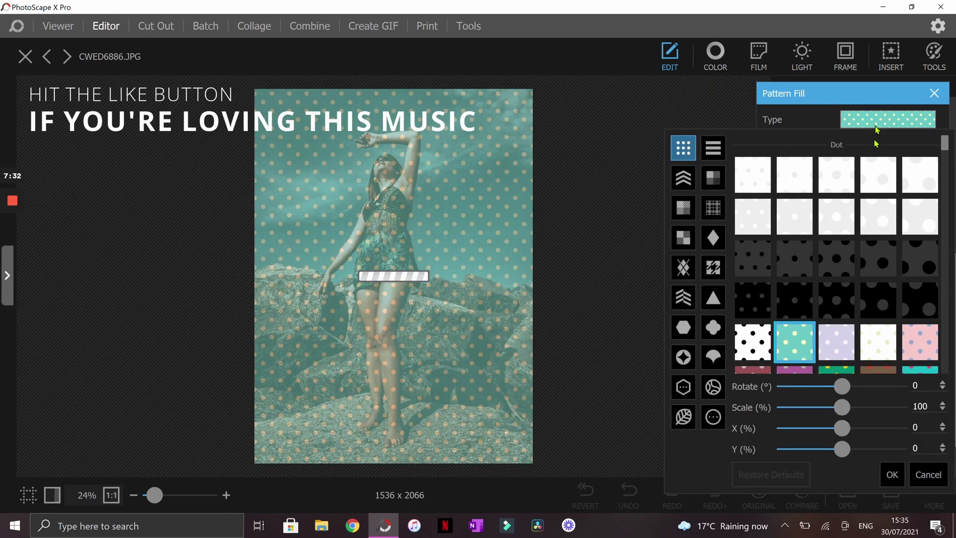
click(683, 298)
click(691, 265)
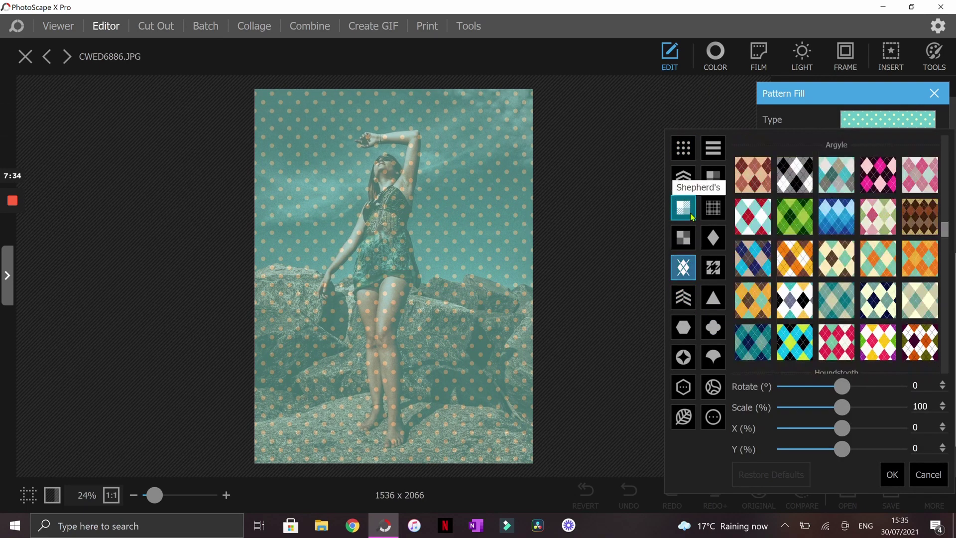
click(690, 414)
click(796, 227)
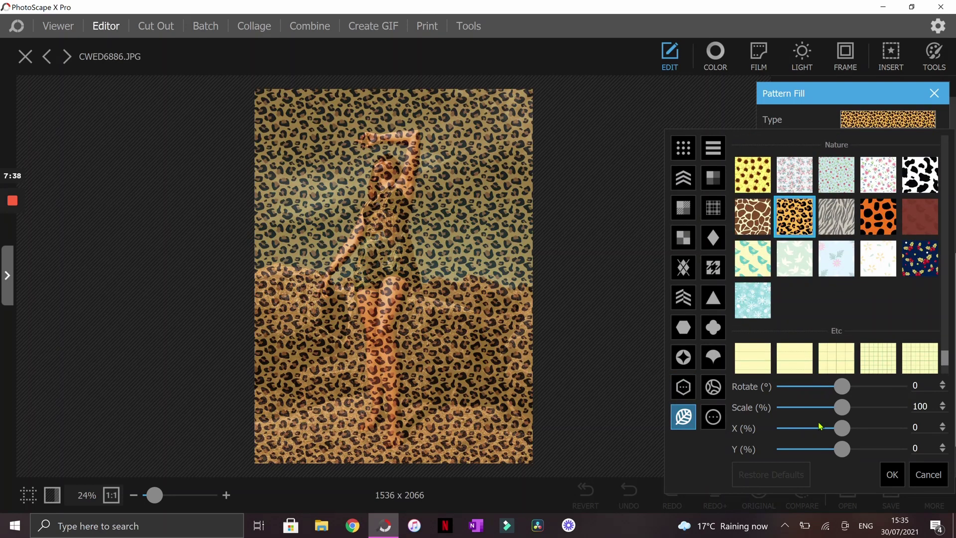
click(892, 475)
drag(817, 166, 881, 185)
click(812, 183)
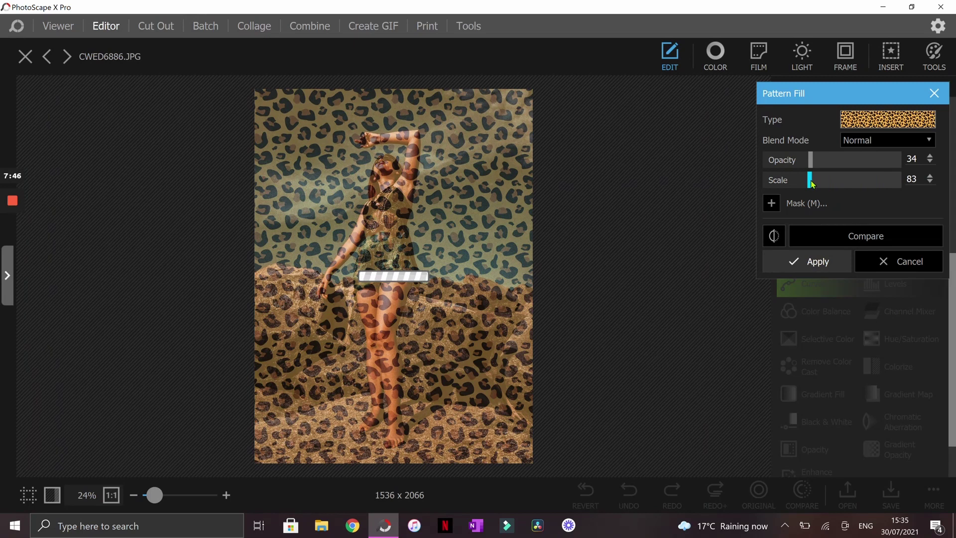
Try the Saturation and Hard Light blend modes, choose Soft Light, and set the pattern's opacity to 56
click(858, 143)
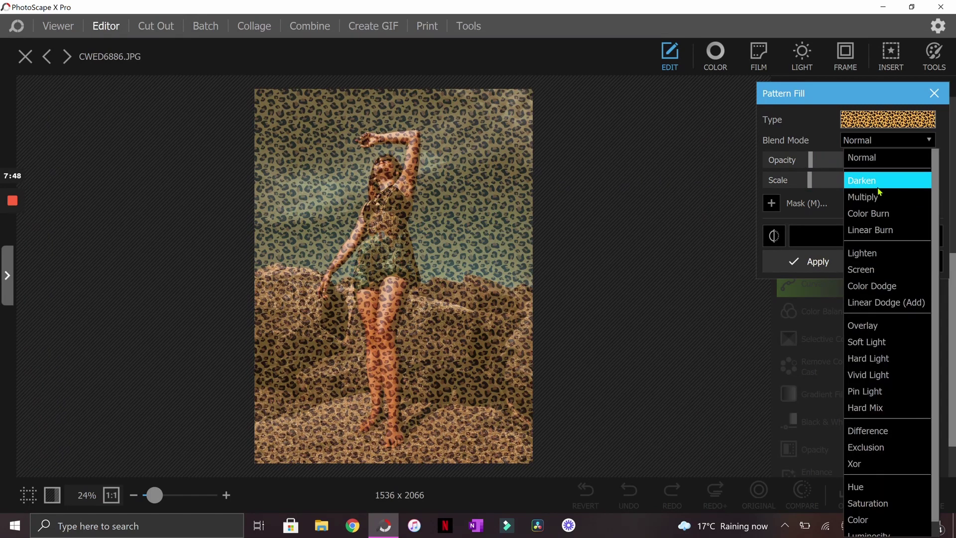
scroll(876, 239, down, 1)
click(874, 484)
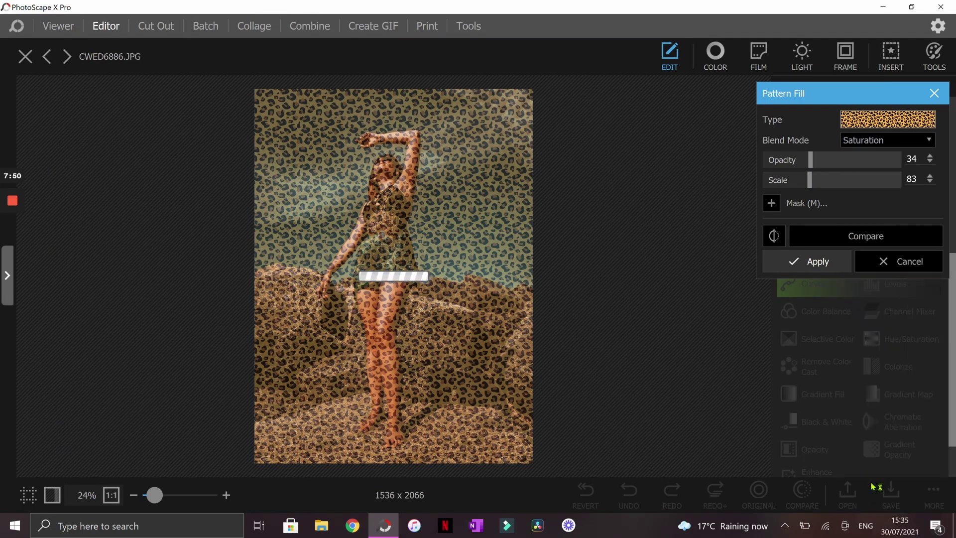
click(864, 142)
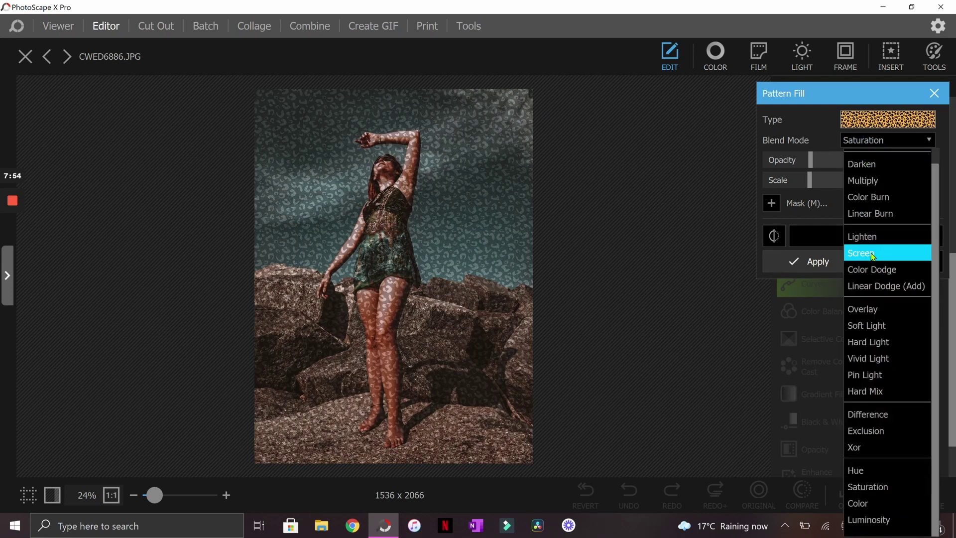
click(889, 342)
click(883, 141)
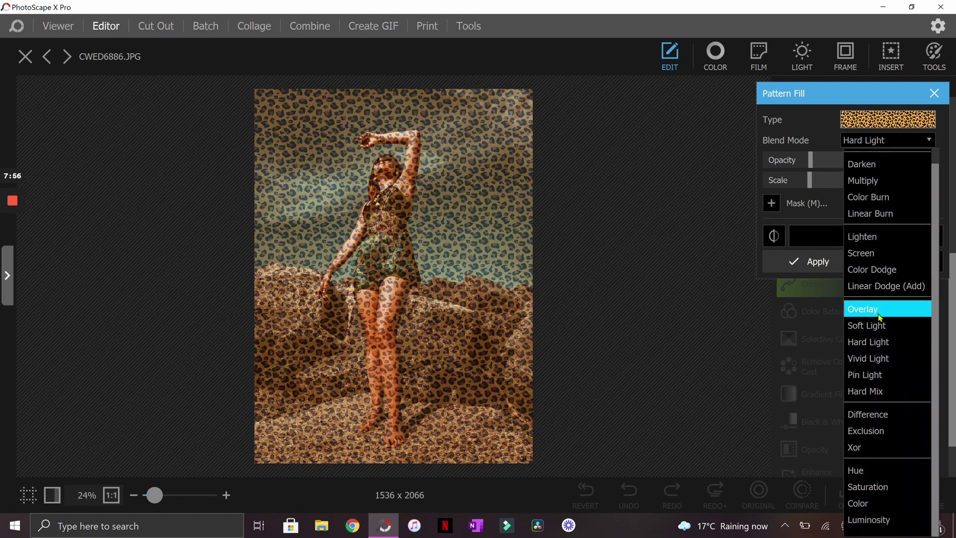
click(871, 328)
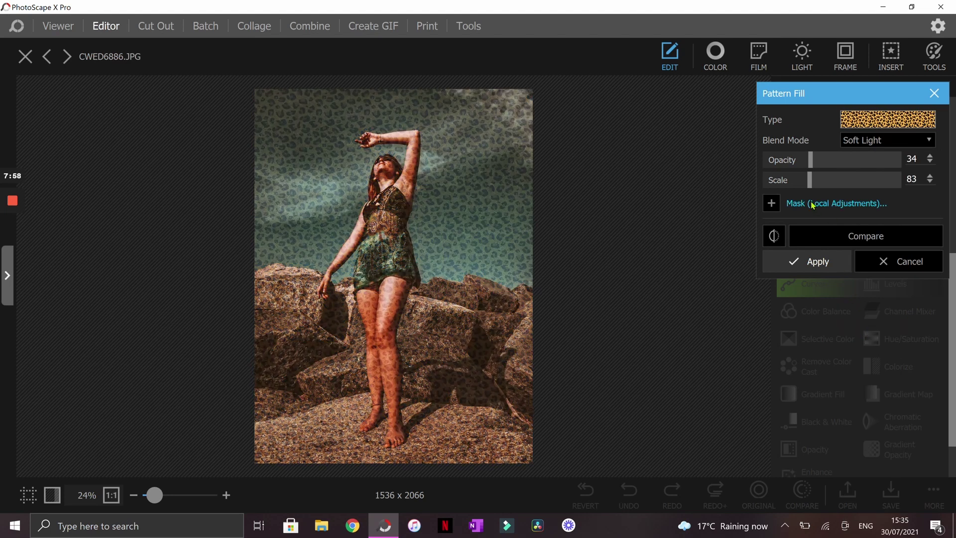
click(849, 164)
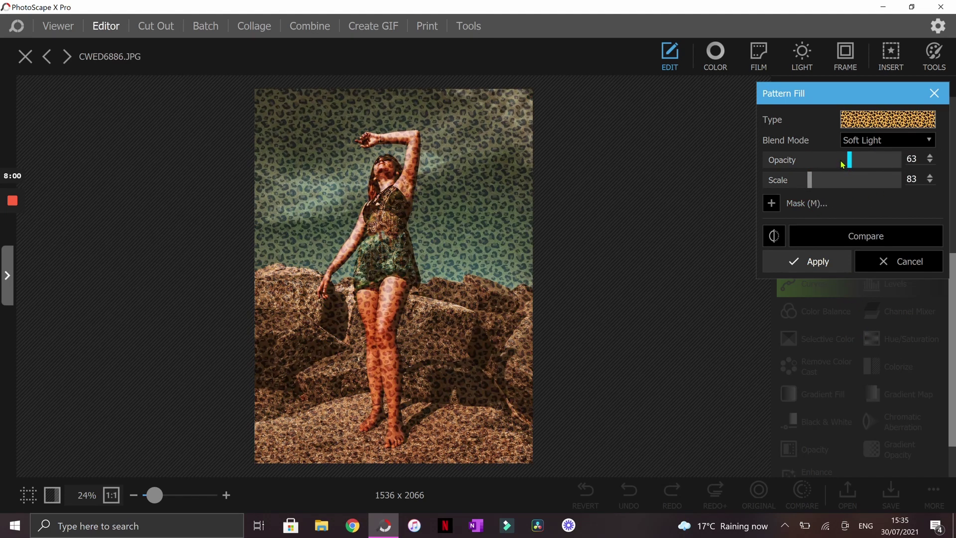
click(841, 163)
Paint the leopard pattern over the sky around the woman with a brush mask, and discard the Pattern Fill
click(771, 203)
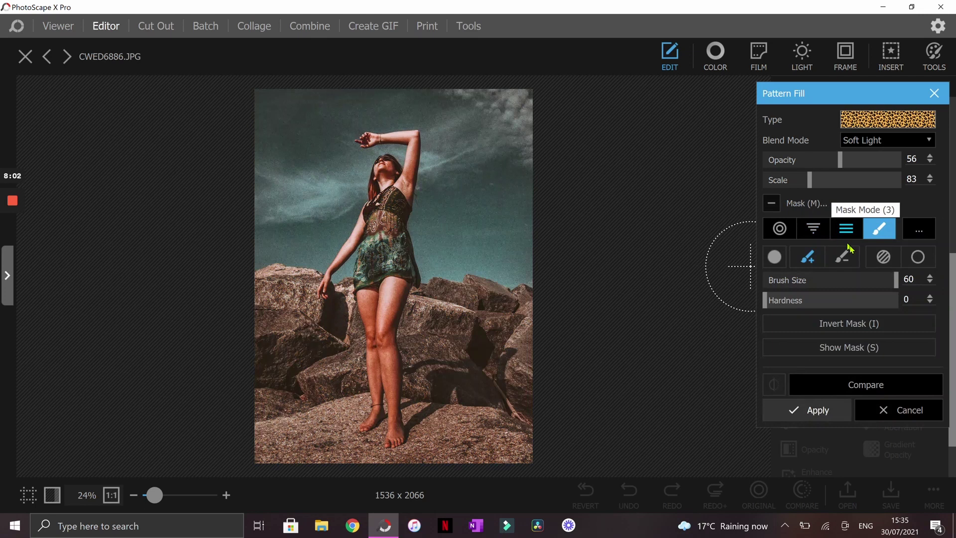
mouse_move(540, 257)
mouse_down()
mouse_move(495, 252)
mouse_move(469, 90)
mouse_move(486, 108)
mouse_move(508, 89)
mouse_move(298, 111)
mouse_move(281, 232)
mouse_move(313, 167)
mouse_move(250, 246)
mouse_move(386, 124)
mouse_move(527, 135)
mouse_up()
click(841, 257)
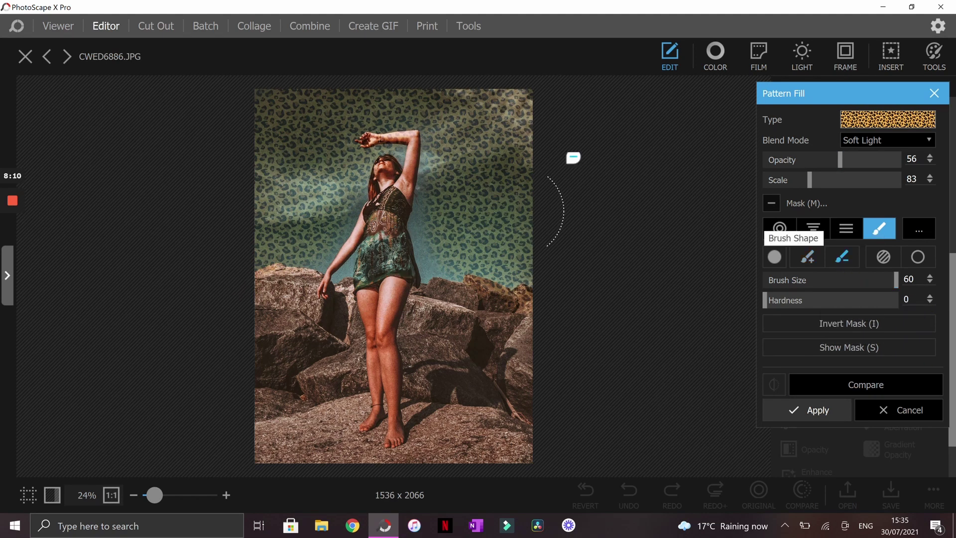
click(807, 257)
mouse_move(514, 183)
mouse_down()
mouse_move(444, 188)
mouse_move(429, 279)
mouse_up()
click(342, 161)
drag(433, 150, 438, 205)
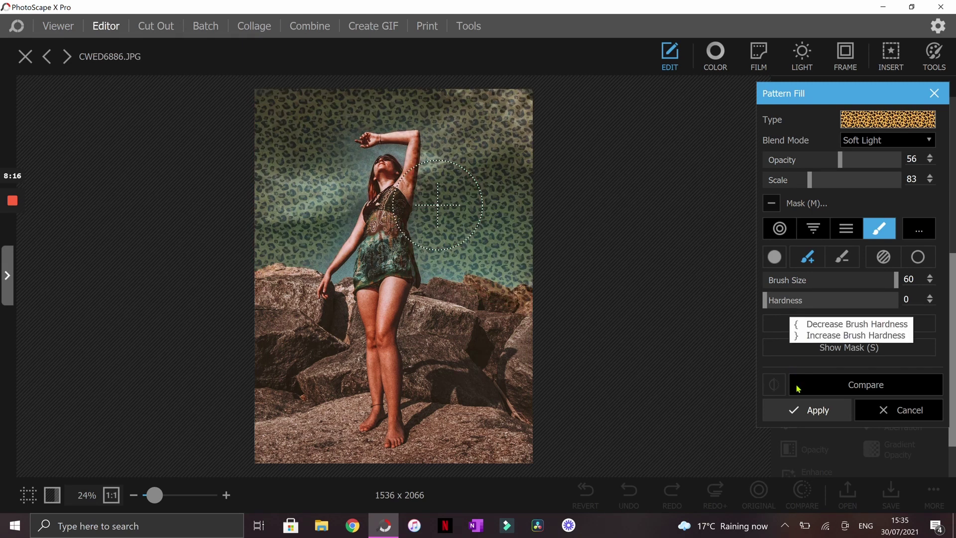
click(931, 410)
Open the Threshold effect for the photo
scroll(830, 239, up, 5)
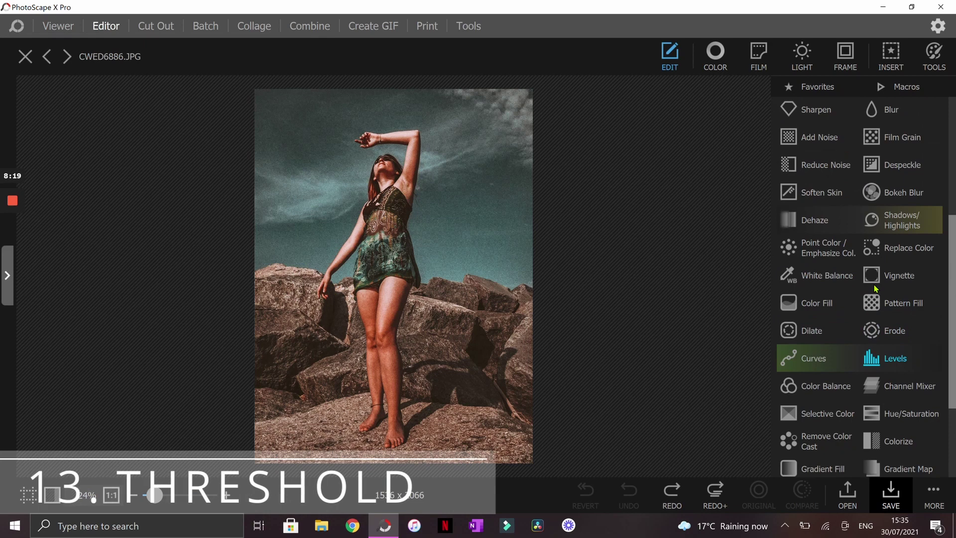
scroll(831, 235, up, 1)
click(822, 227)
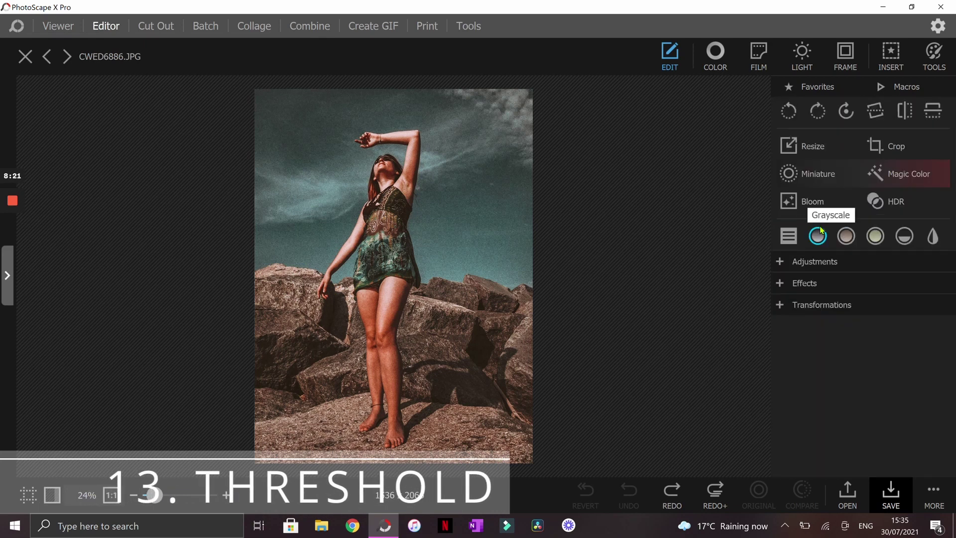
click(811, 283)
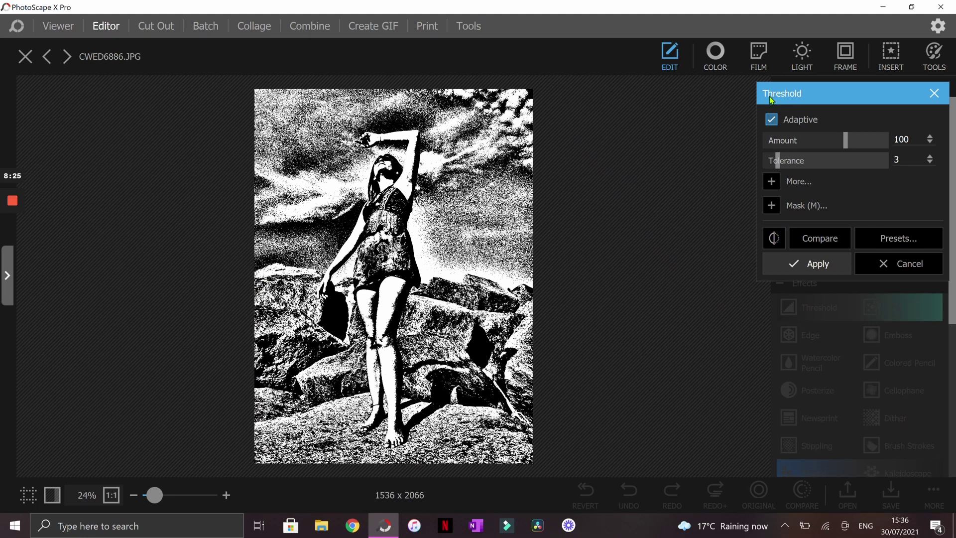
Try different adaptive Threshold settings, ending with the amount at 104 and the tolerance at 1
drag(780, 171, 889, 141)
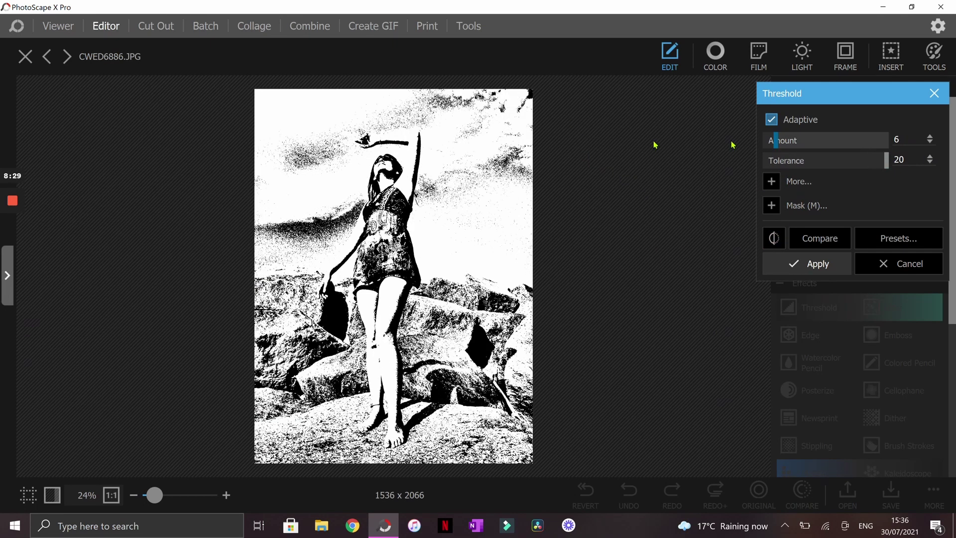
drag(823, 145, 709, 147)
drag(786, 157, 847, 141)
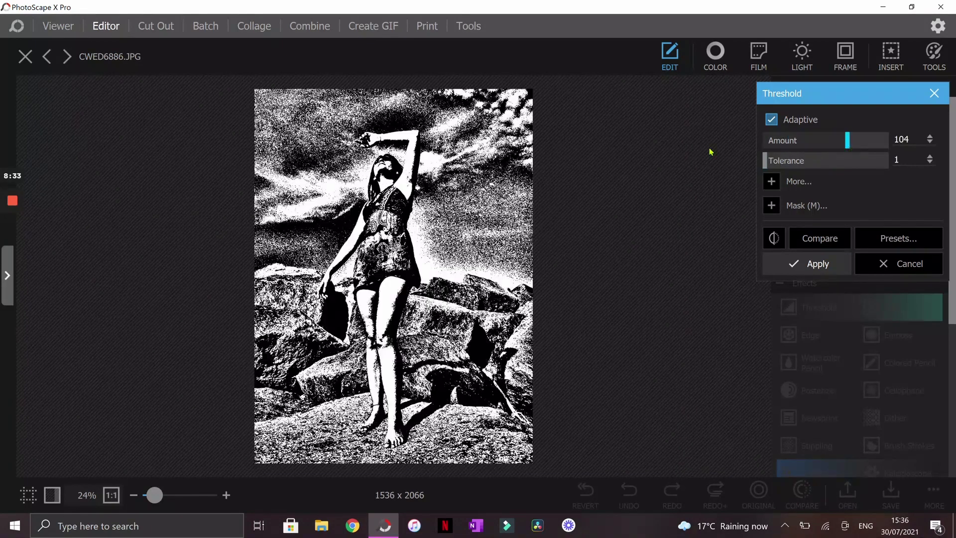
Turn off Adaptive, try a threshold level of 70, and turn Adaptive back on
click(773, 121)
drag(782, 141, 809, 147)
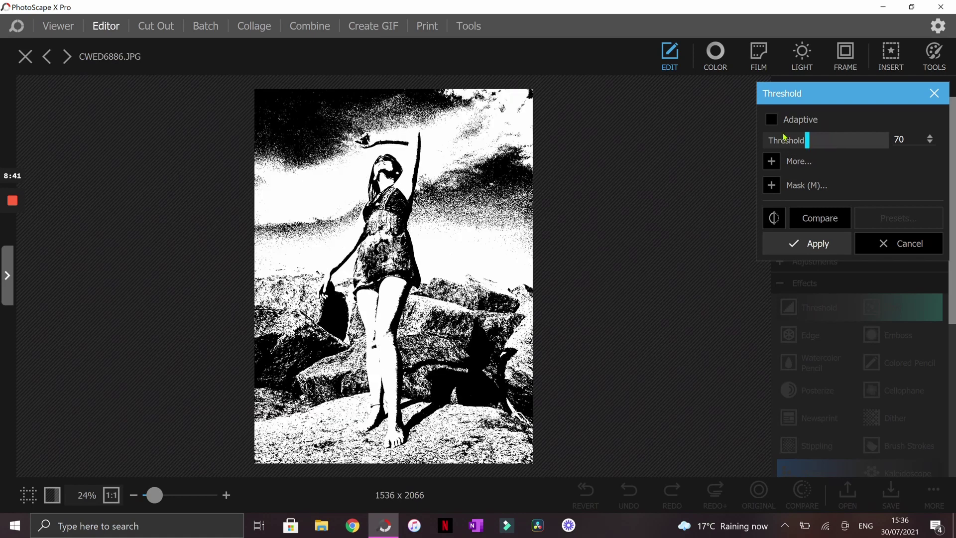
click(771, 119)
Try Reduce Noise in the additional Threshold options, turn it off, and set the blur to 3.68
click(772, 181)
click(773, 203)
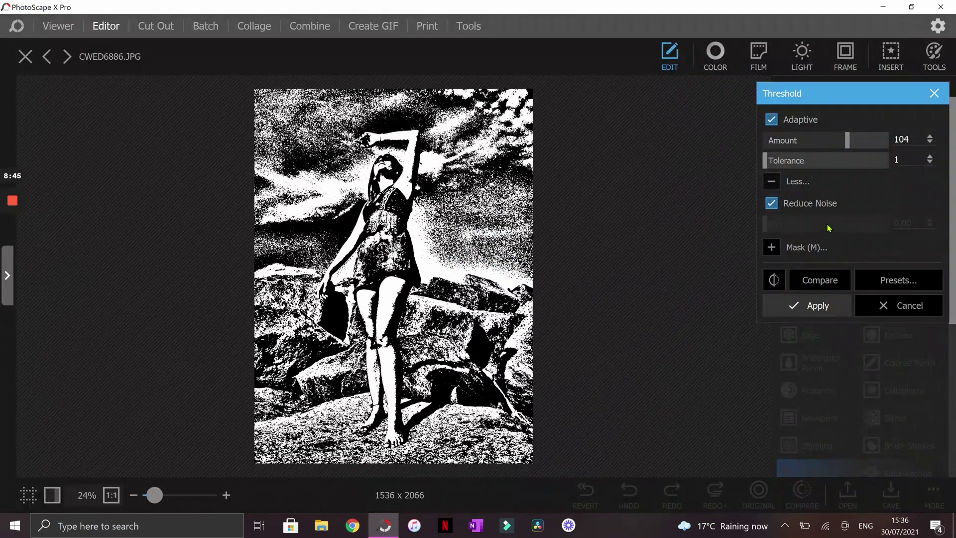
click(771, 205)
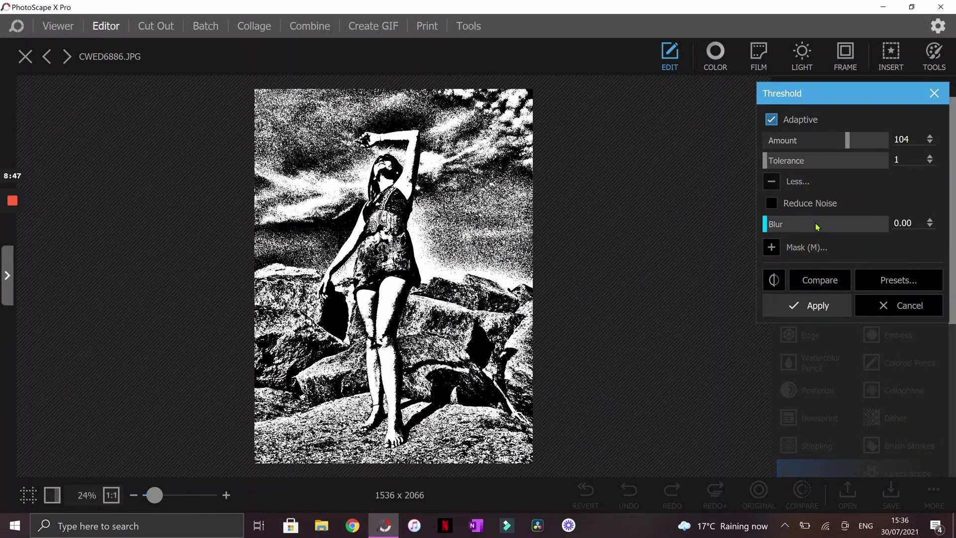
drag(794, 224, 833, 225)
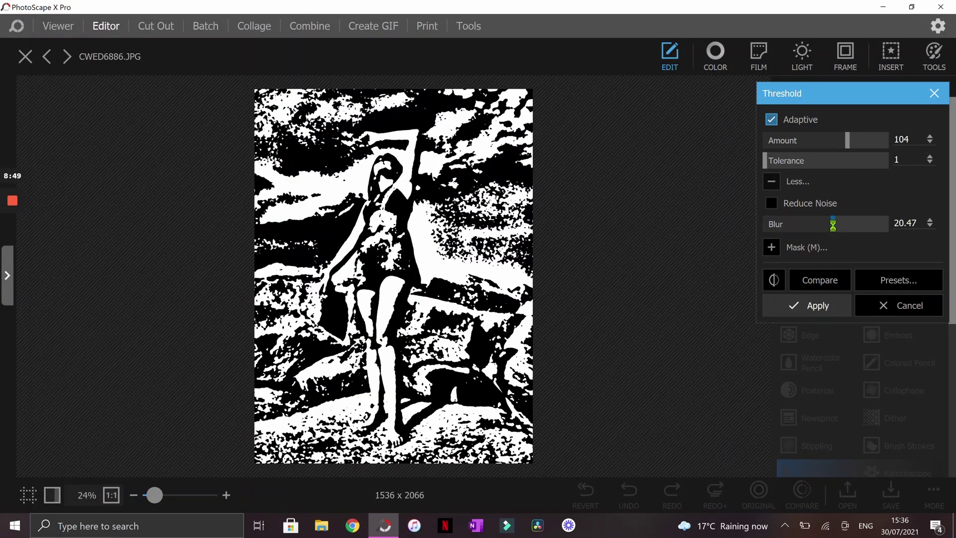
click(798, 227)
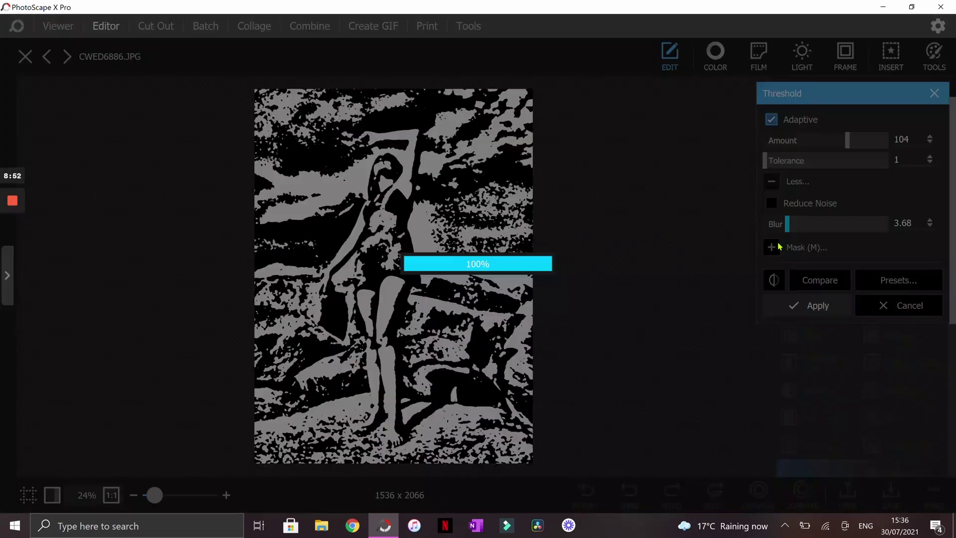
Paint the Threshold effect over the surroundings on both sides of the woman with a brush mask, and discard the effect
click(771, 247)
click(842, 301)
click(807, 301)
mouse_move(479, 239)
mouse_down()
mouse_move(395, 96)
mouse_move(570, 467)
mouse_up()
mouse_move(249, 297)
mouse_down()
mouse_move(256, 256)
mouse_move(315, 457)
mouse_up()
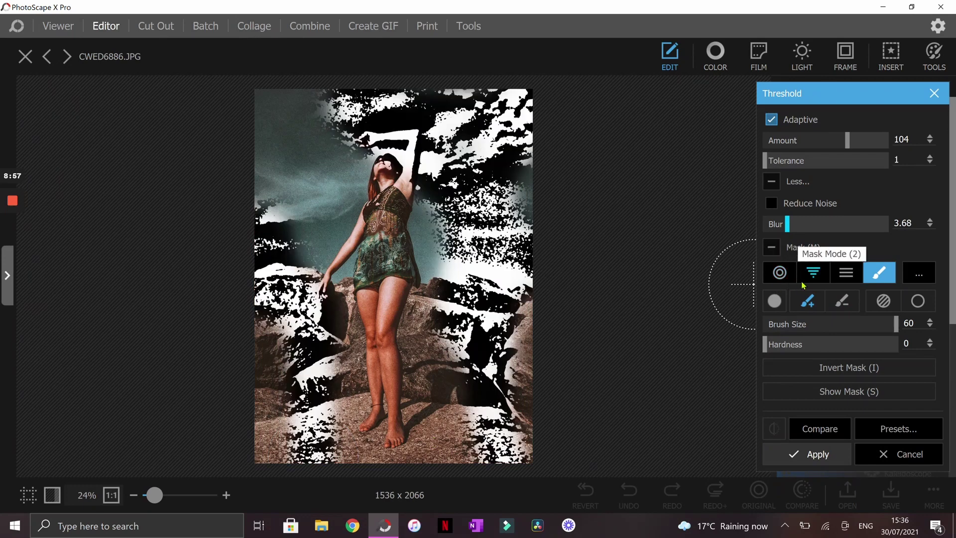
click(899, 454)
Open the Concentric effect for the photo
click(815, 284)
click(815, 284)
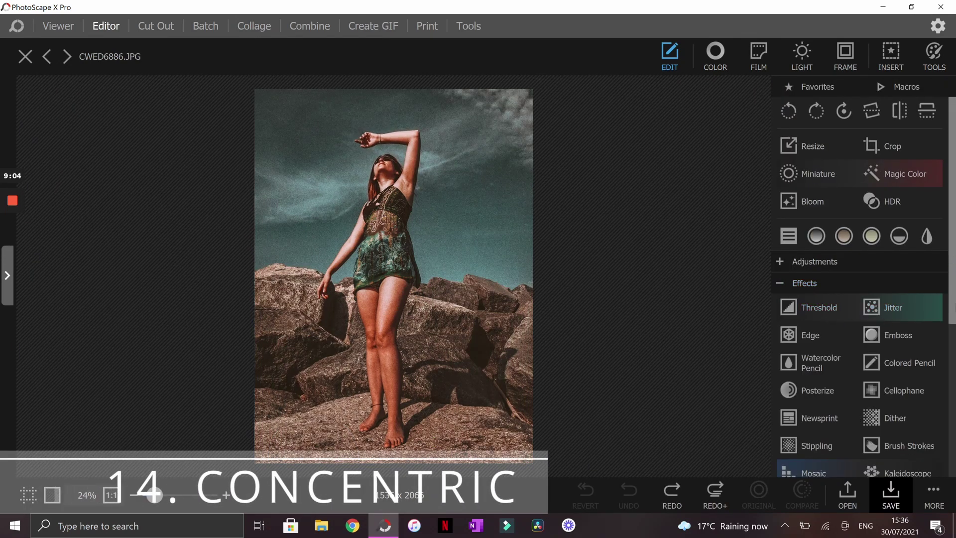
click(952, 378)
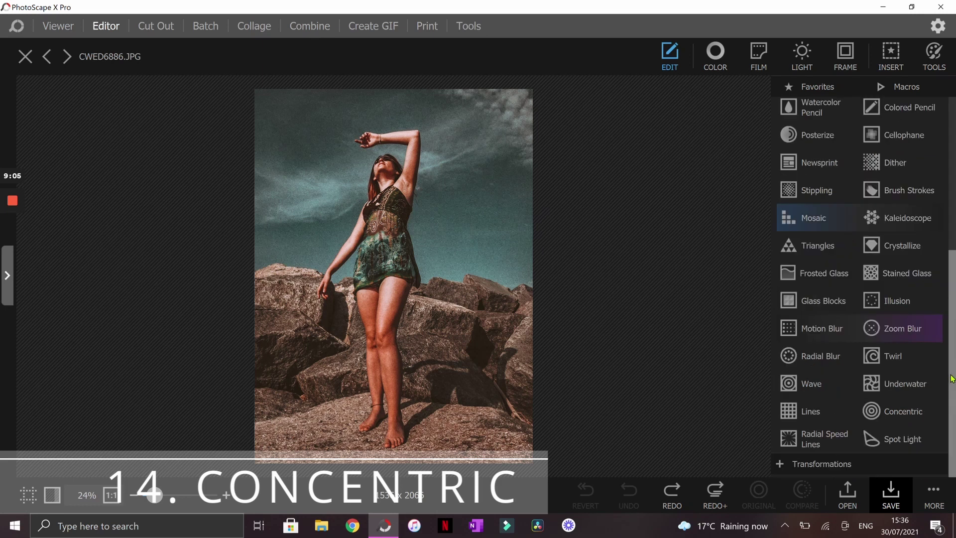
click(867, 415)
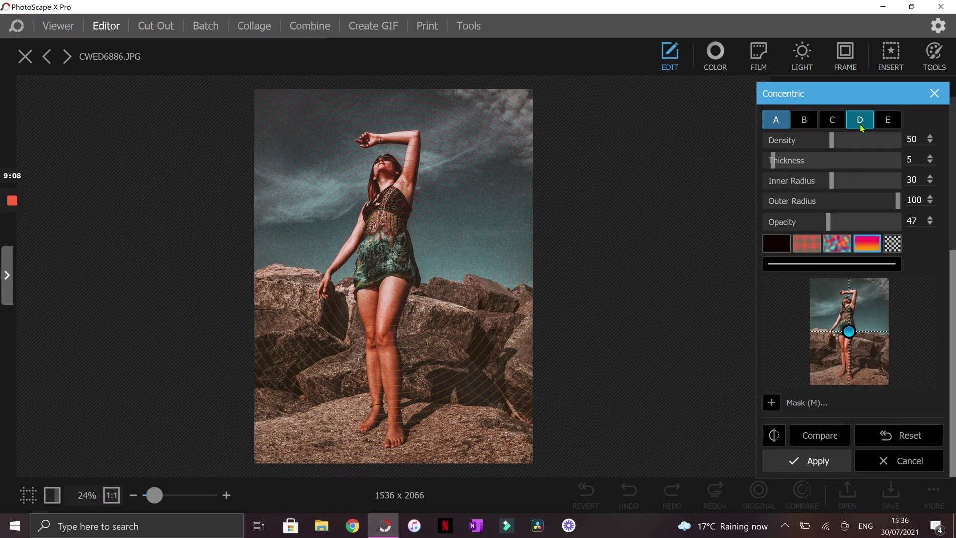
Try Concentric styles B to E, move the effect's center up to the woman's head, and choose style D
click(804, 124)
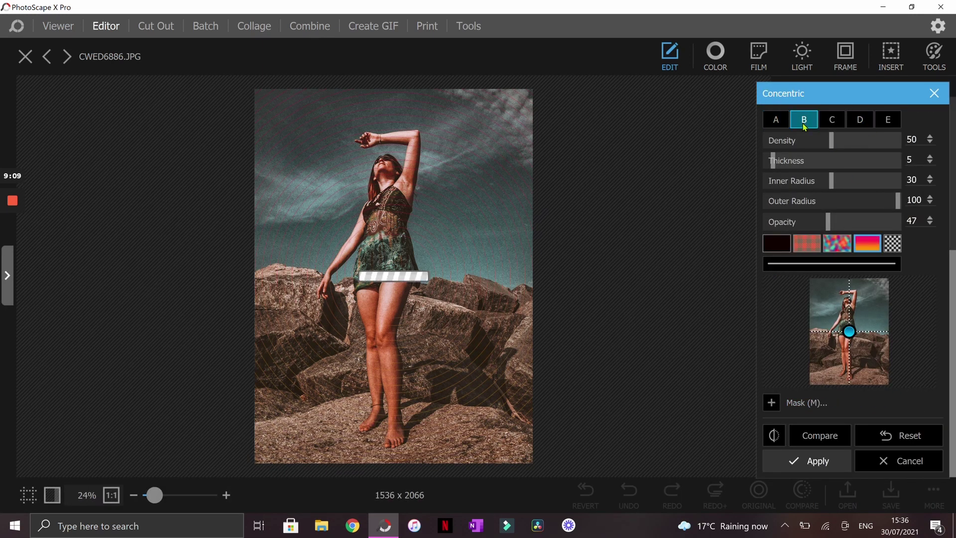
click(834, 121)
click(858, 121)
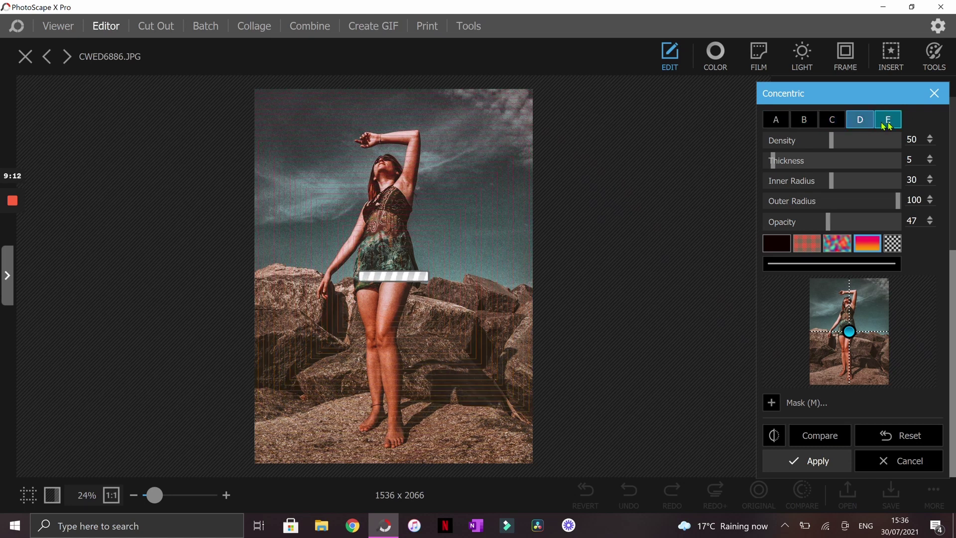
click(890, 122)
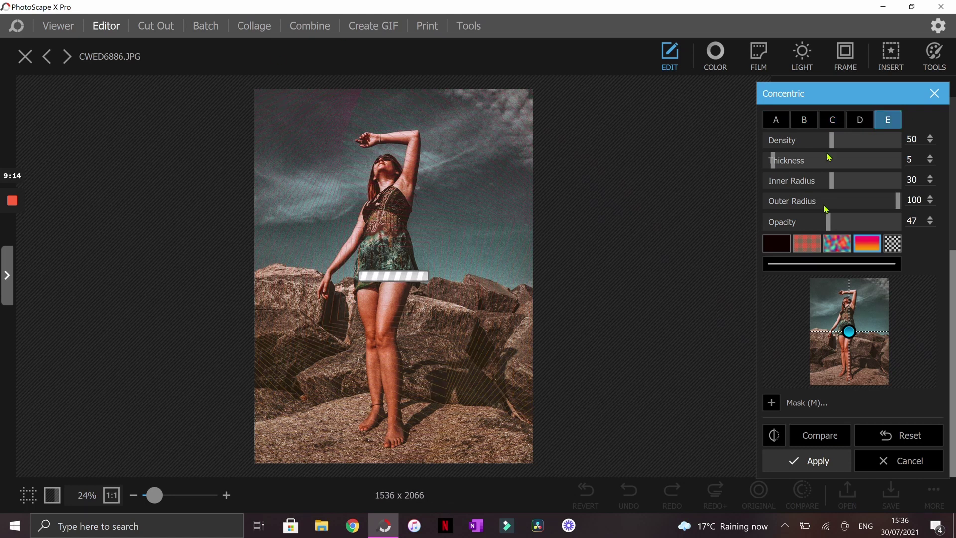
click(804, 120)
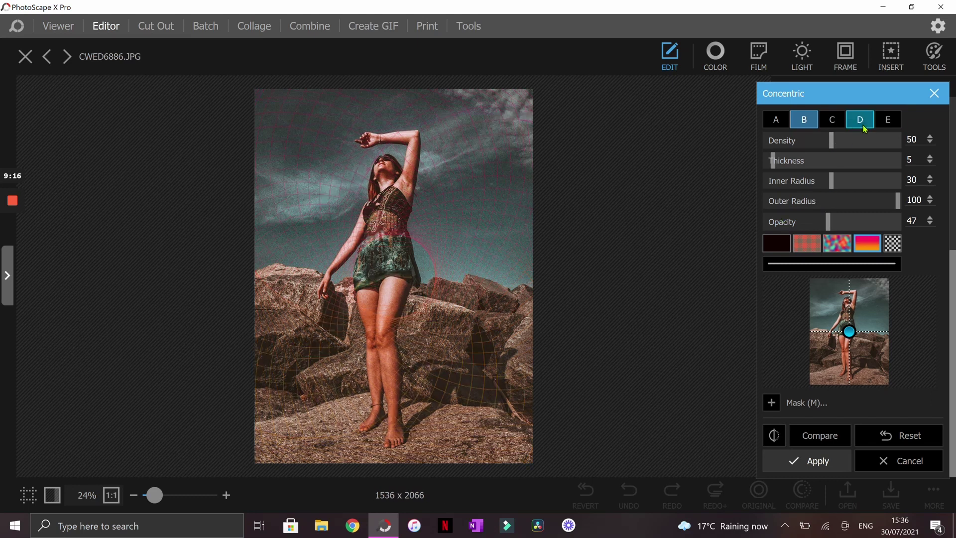
drag(849, 331, 848, 302)
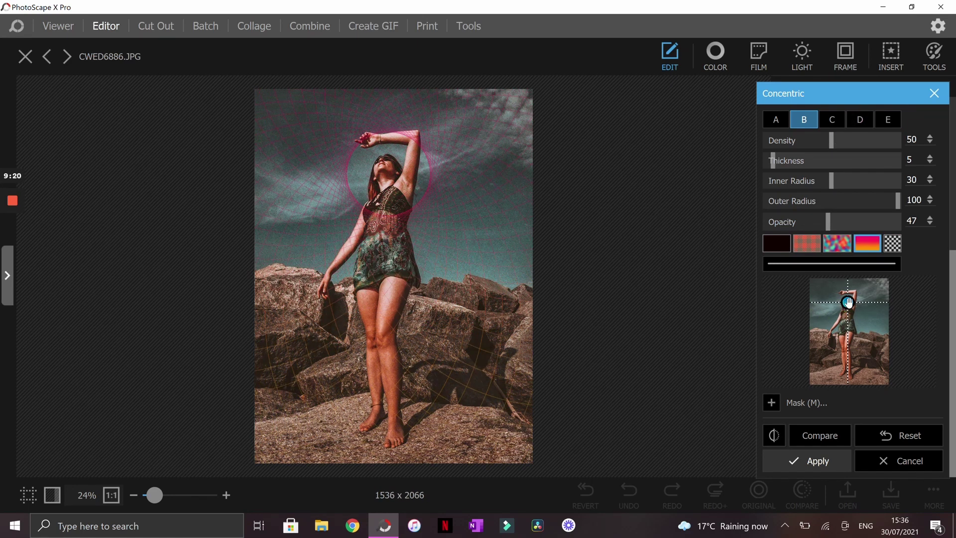
click(859, 119)
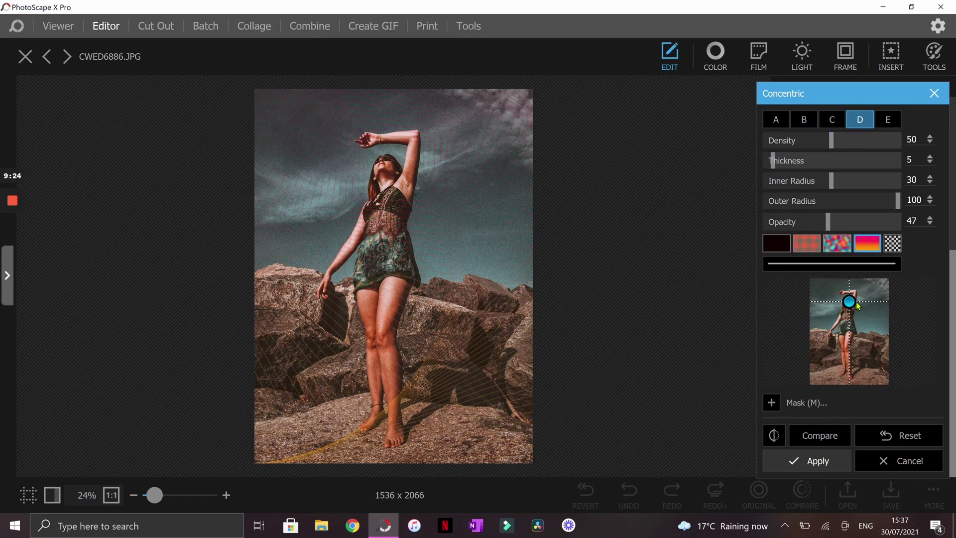
Set the Concentric density to 75, thickness to 27 and outer radius to 71
click(807, 200)
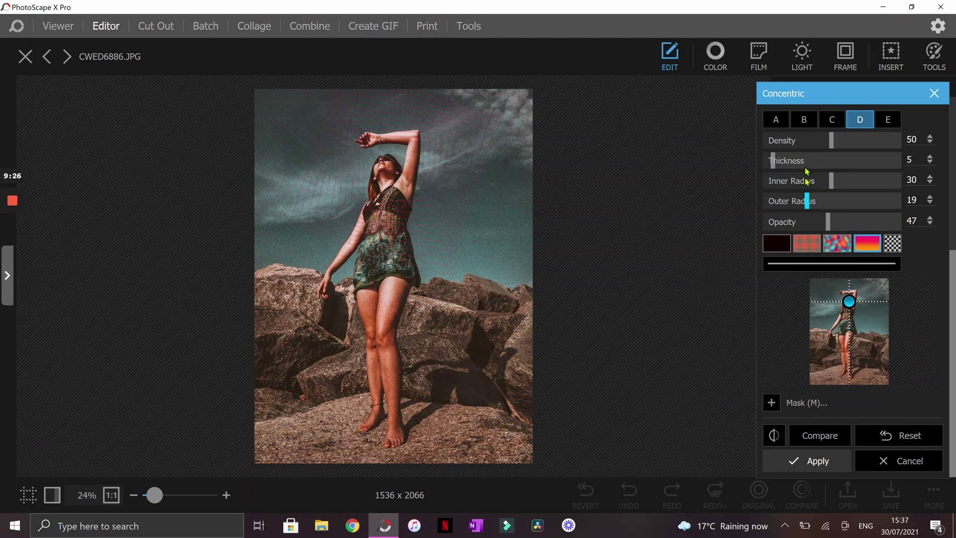
drag(863, 146, 871, 146)
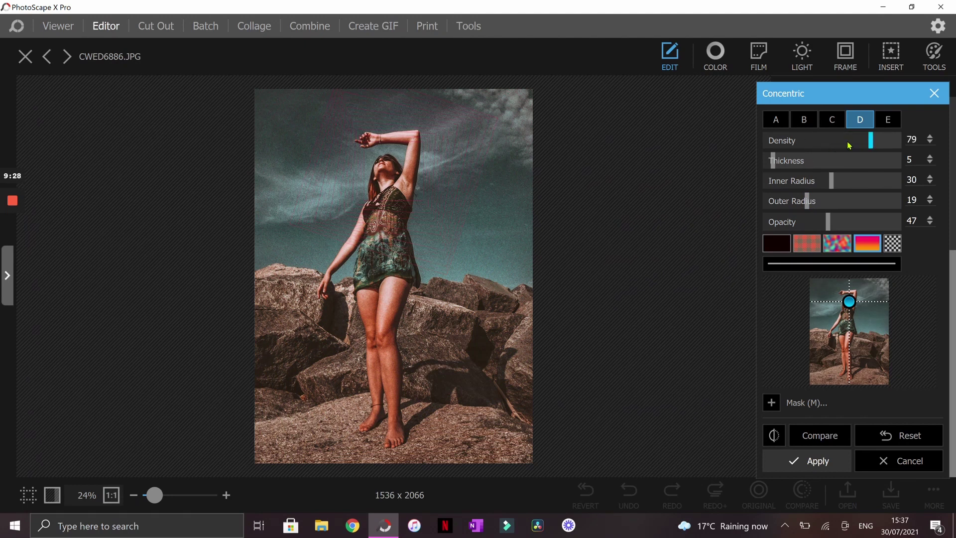
click(825, 159)
mouse_move(870, 140)
mouse_down()
mouse_move(802, 141)
mouse_move(865, 141)
mouse_up()
drag(807, 200, 873, 204)
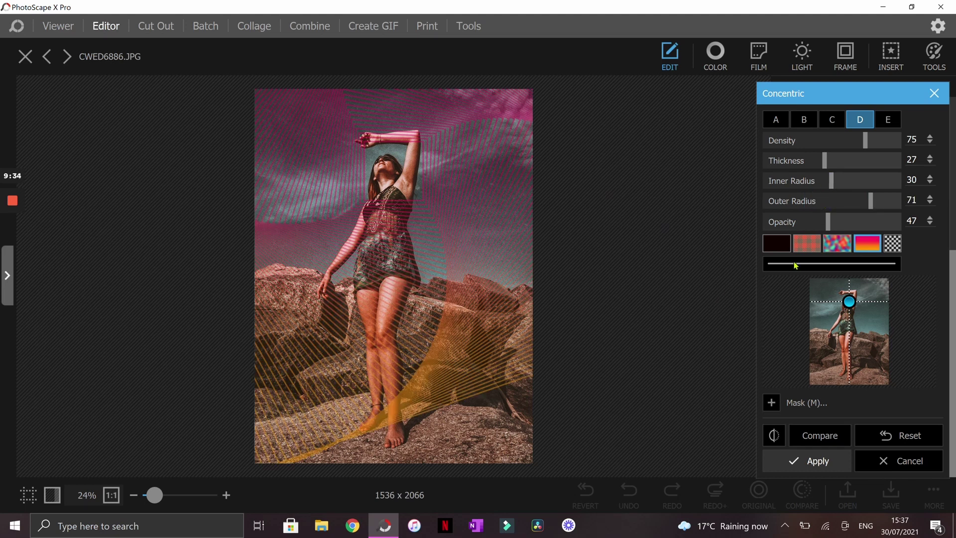
Fill the concentric lines with the second blurred rainbow-stripe pattern
click(837, 243)
click(804, 187)
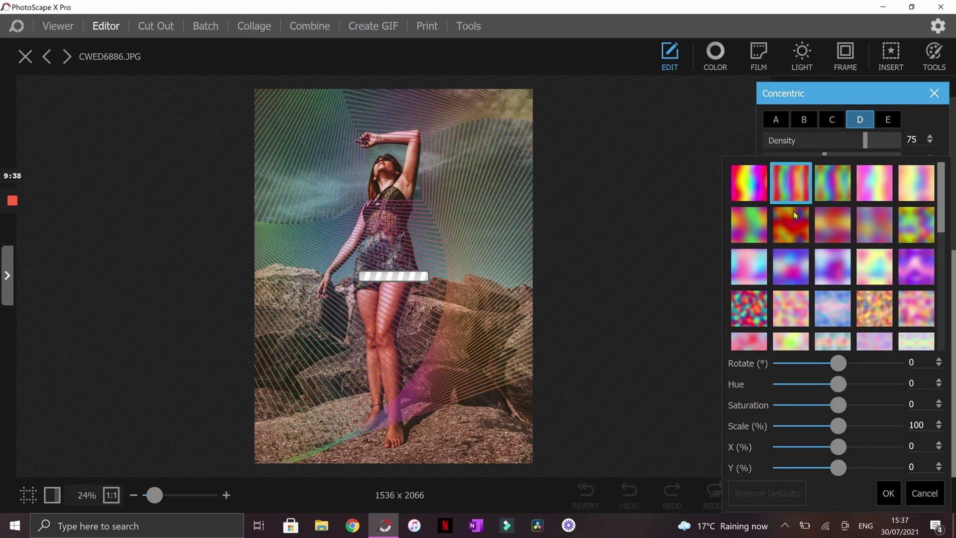
click(888, 493)
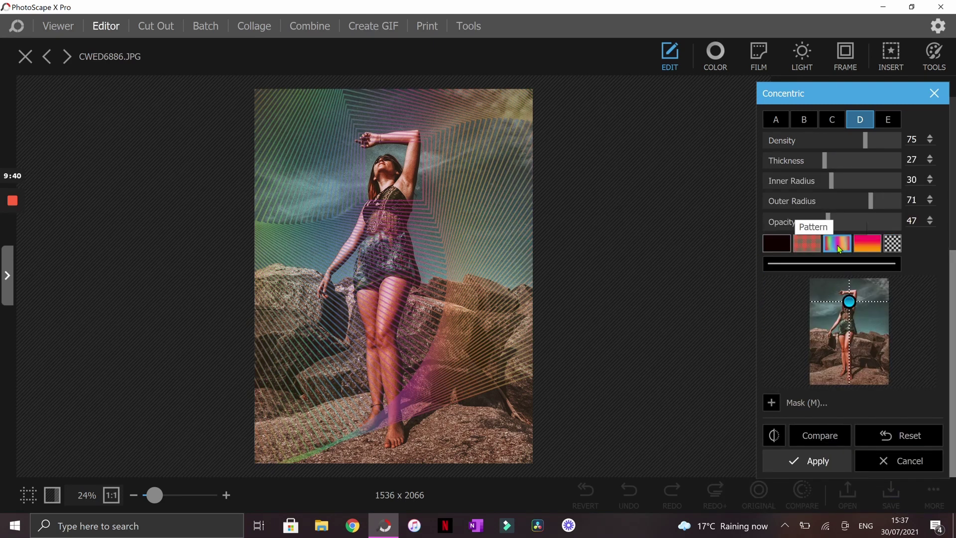
Look at the solid color choices for the concentric lines, and try the red plaid pattern as their fill
click(777, 243)
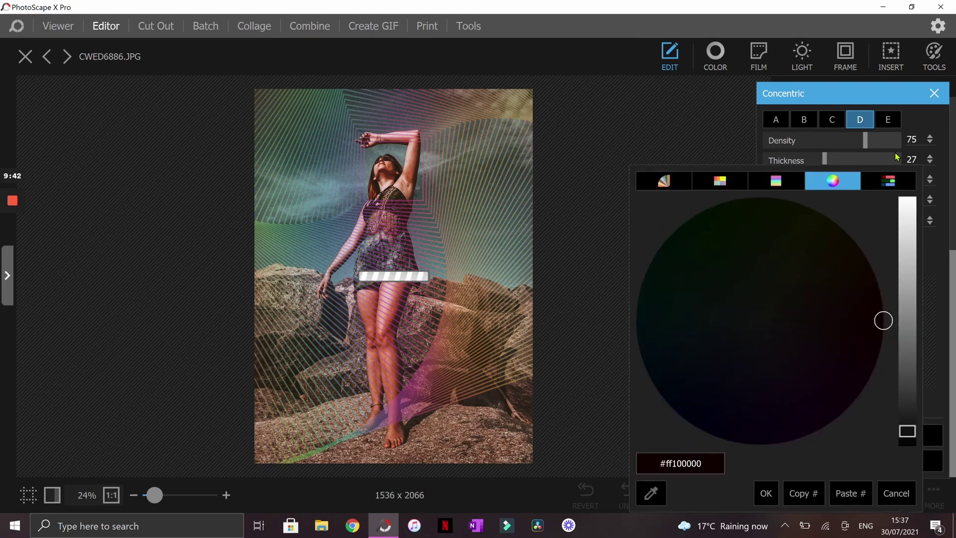
click(850, 128)
click(807, 243)
click(710, 316)
click(925, 493)
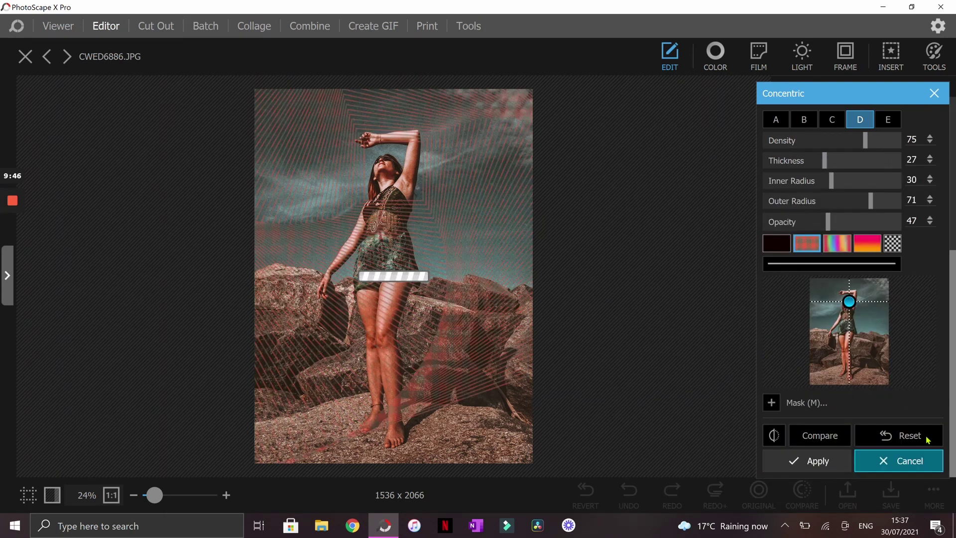
Fill the concentric lines with the blurred red pattern, try a thickness of 12, and set it to 27
click(838, 243)
click(799, 202)
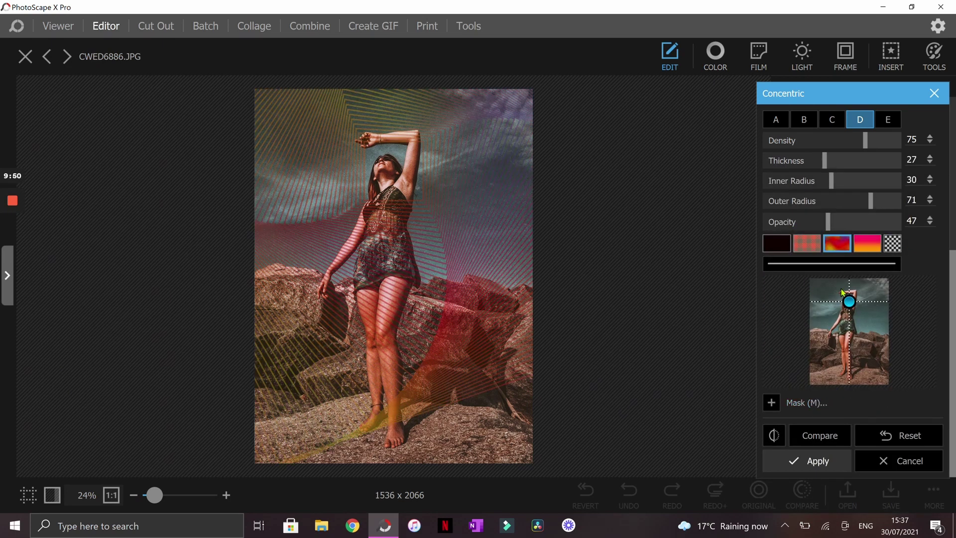
click(793, 161)
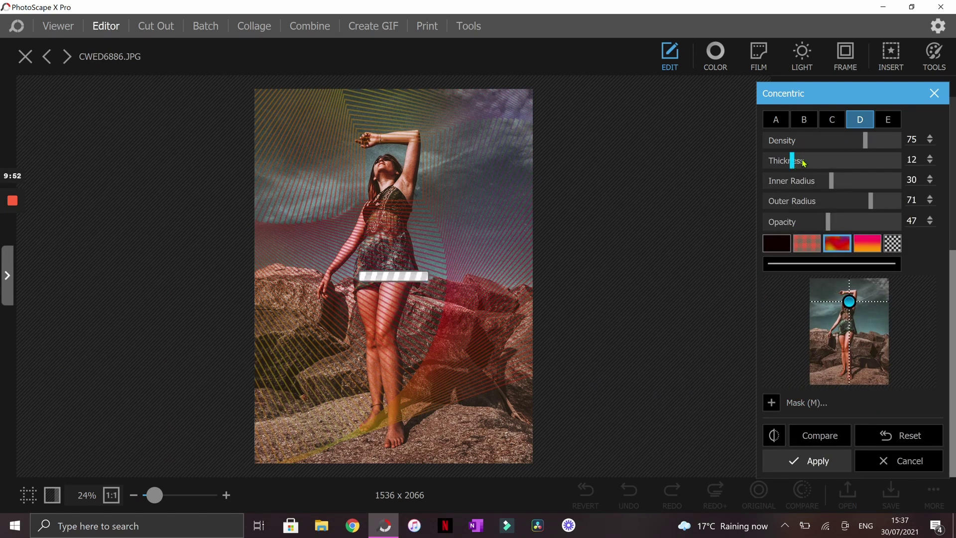
click(828, 162)
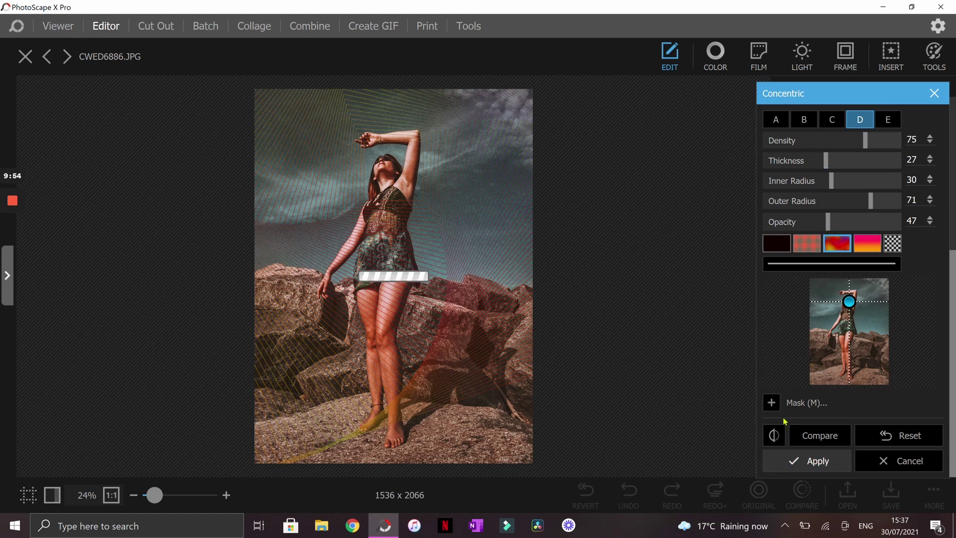
Add an inverted radial mask to the Concentric effect, center it on the woman's upper body, and enlarge both ellipses
click(772, 403)
click(842, 342)
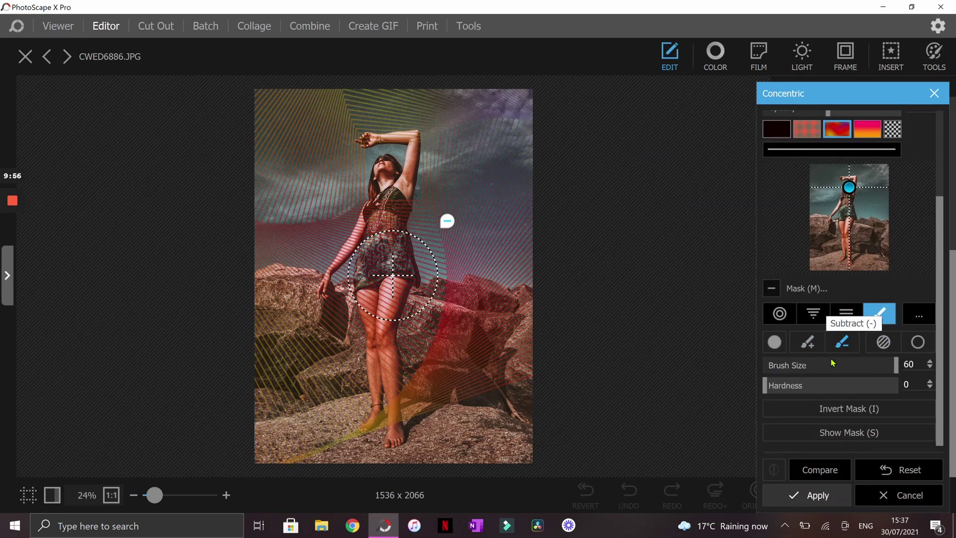
click(780, 313)
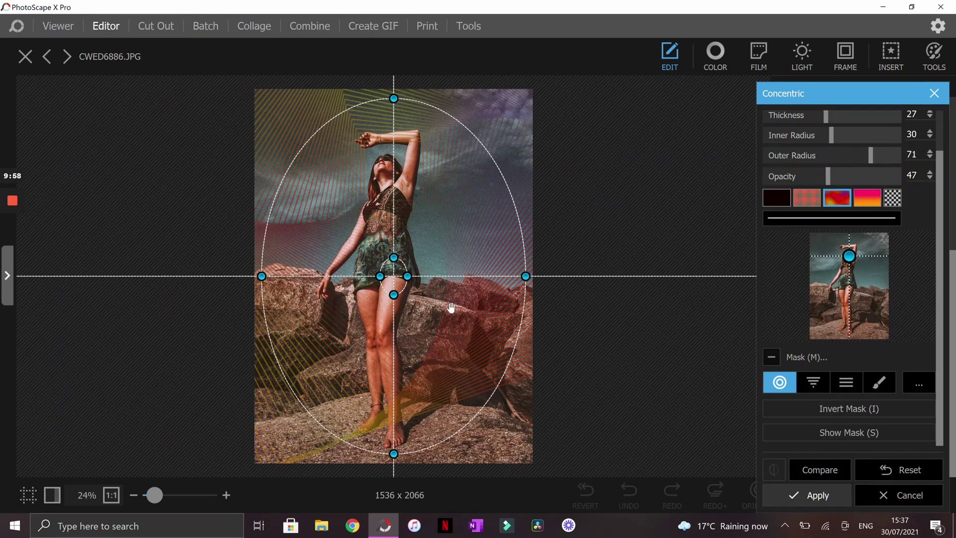
click(849, 408)
drag(390, 234, 384, 156)
drag(402, 226, 427, 256)
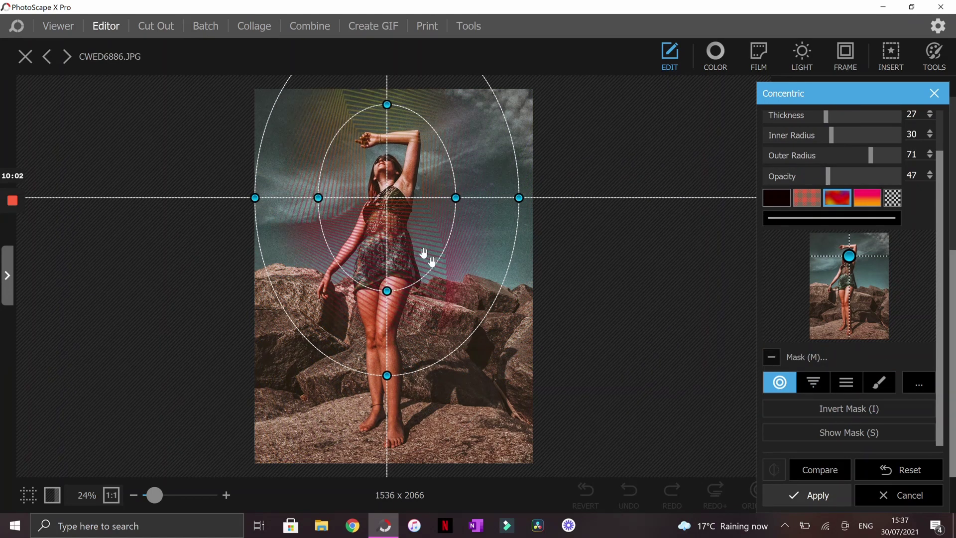
drag(489, 316, 527, 382)
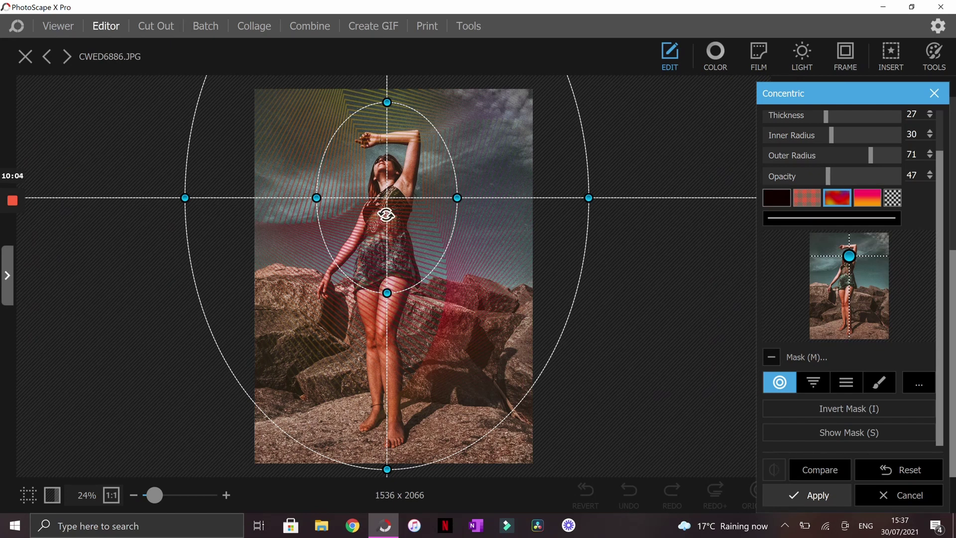
Set the opacity of the concentric lines to 77, and discard the Concentric effect
scroll(833, 149, up, 1)
click(871, 190)
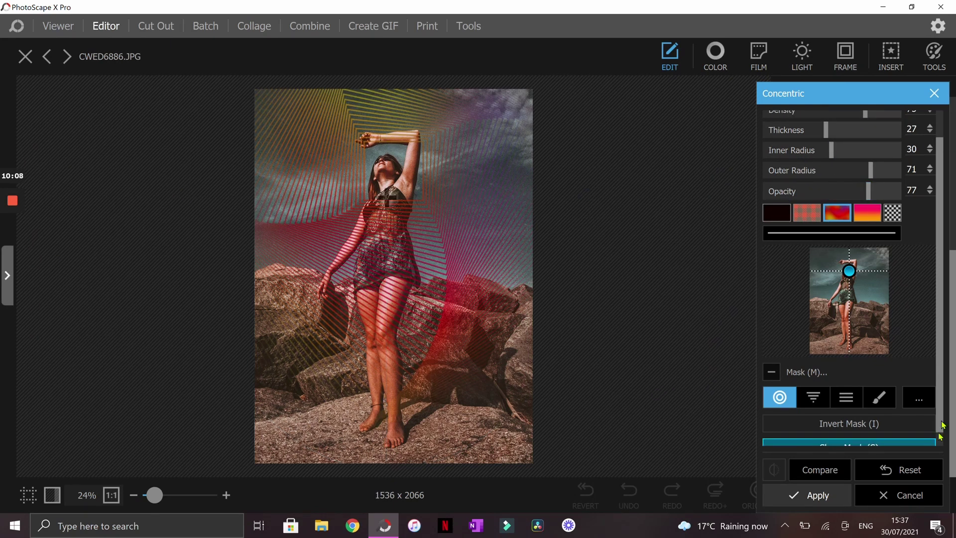
click(922, 490)
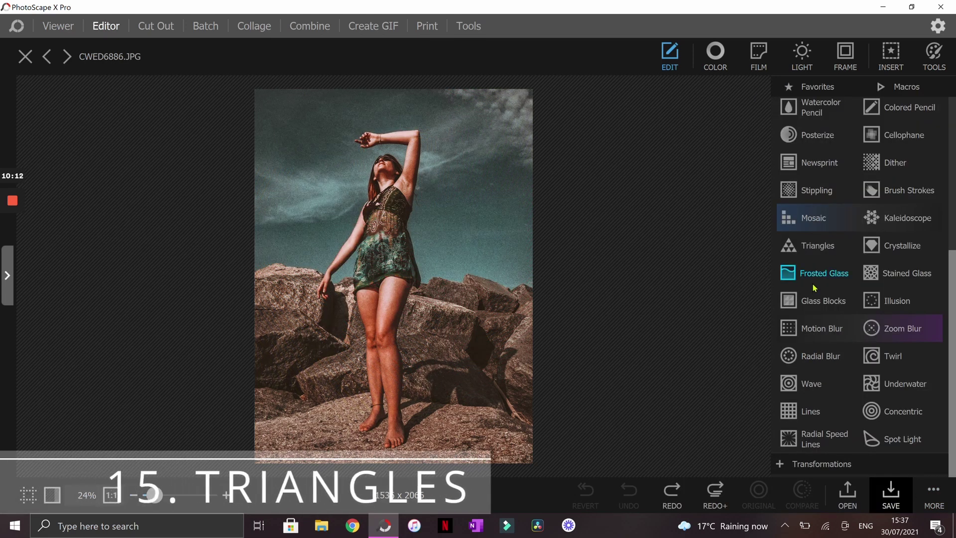
Open the Triangles effect for the photo
scroll(815, 287, up, 3)
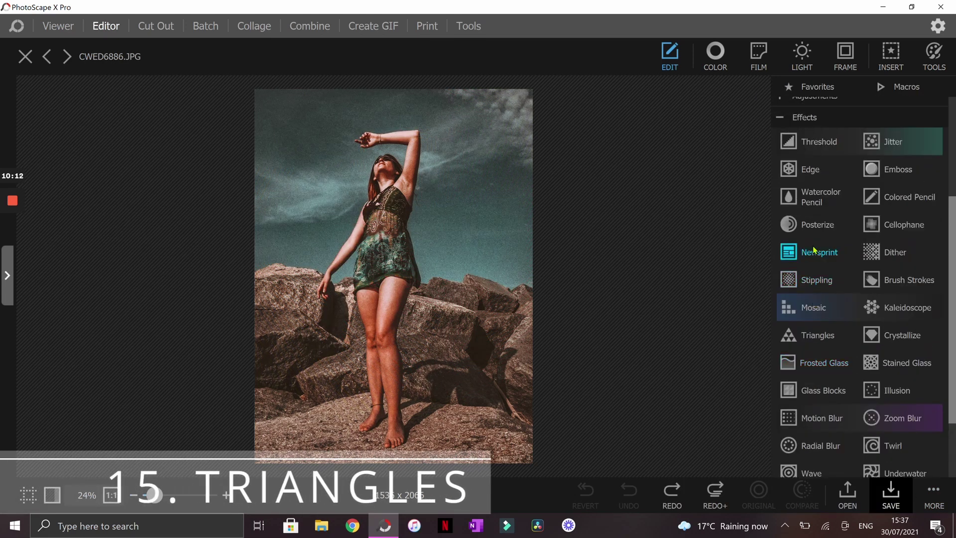
click(815, 338)
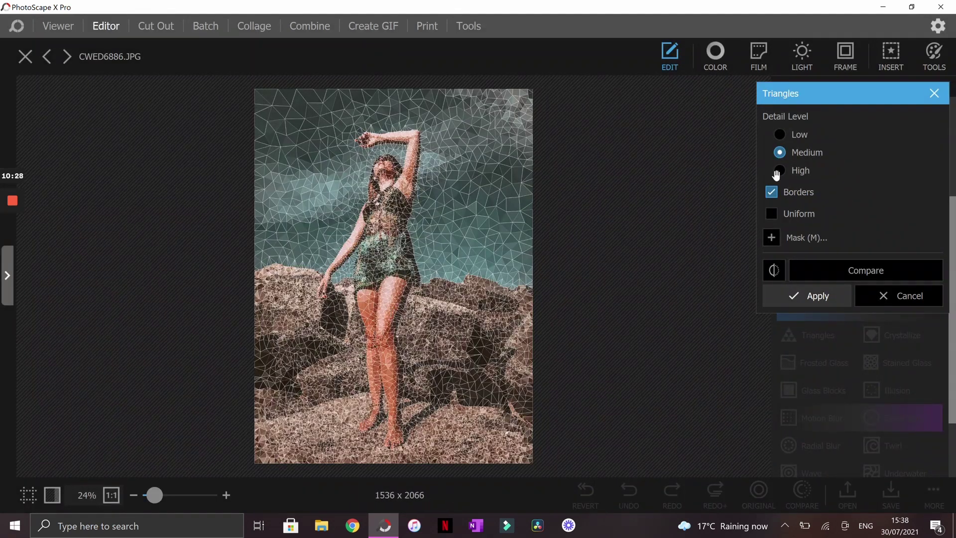
Add a radial mask to the Triangles effect, center it on the woman's body, and enlarge both ellipses
click(772, 237)
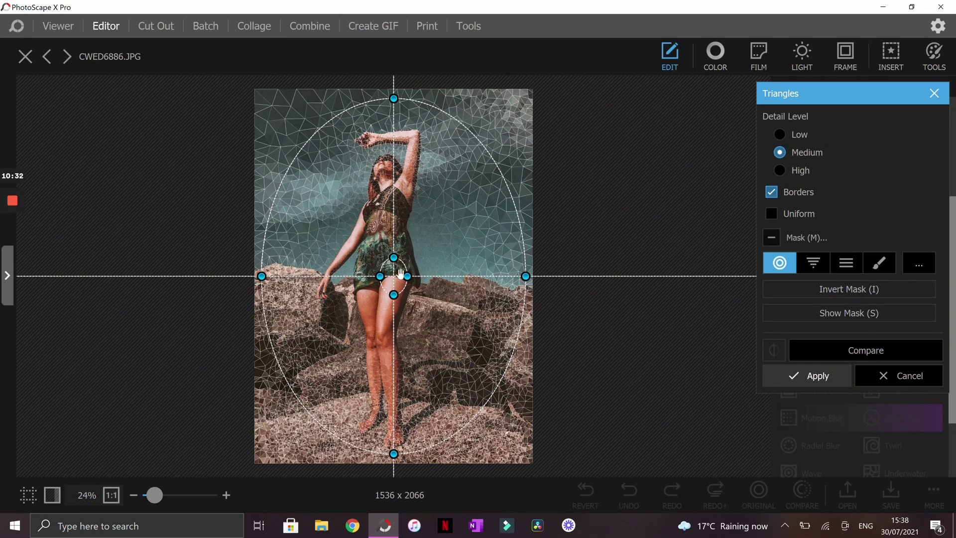
drag(411, 263, 387, 255)
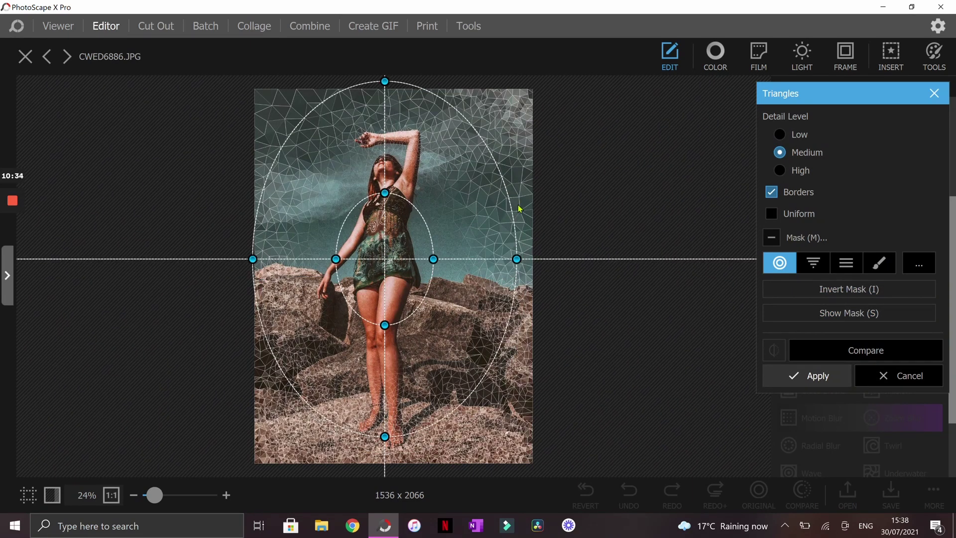
drag(517, 203, 546, 196)
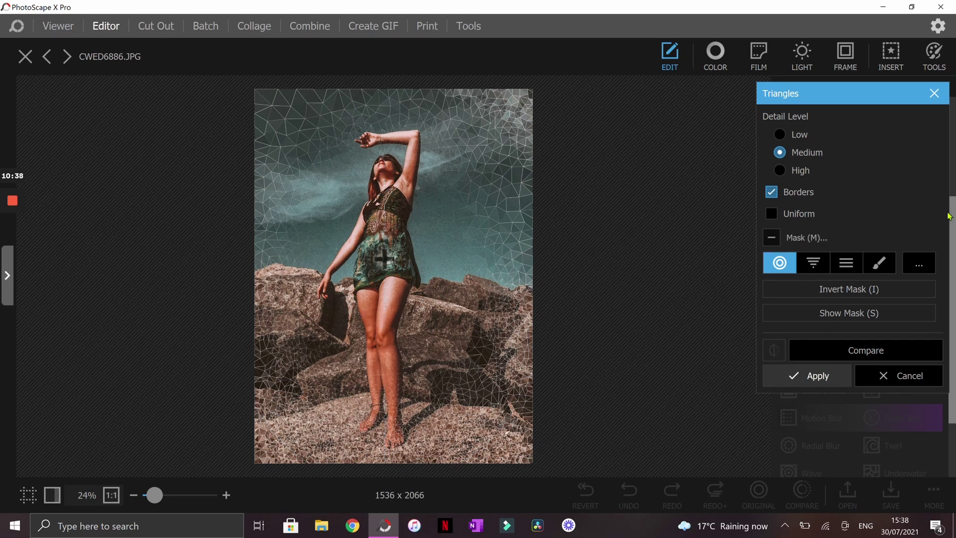
Switch the Triangles mask to a brush of size 37 and paint triangles beside the woman's raised arm, lowered arm and leg
click(879, 263)
click(810, 294)
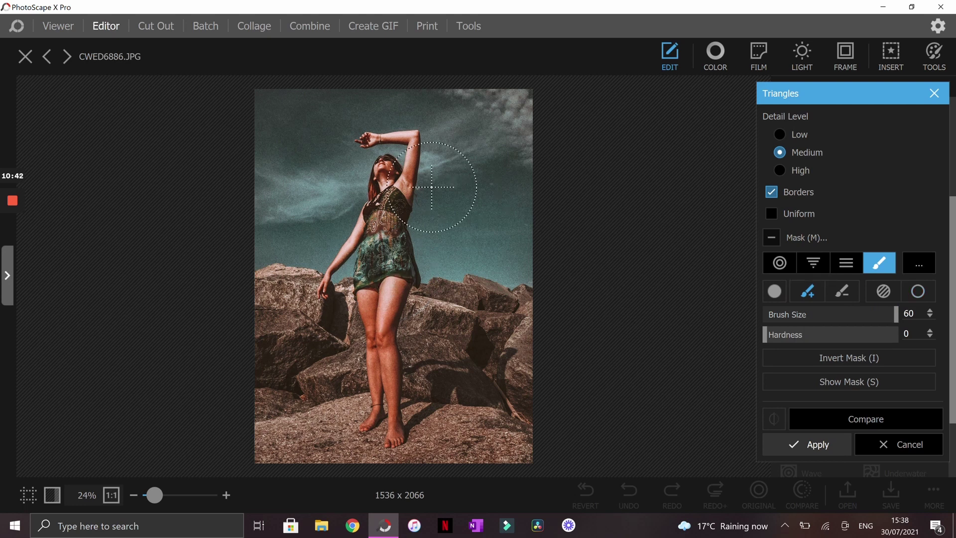
click(845, 314)
drag(421, 119, 424, 195)
drag(352, 242, 319, 262)
mouse_move(416, 292)
mouse_down()
mouse_move(399, 333)
mouse_move(399, 368)
mouse_up()
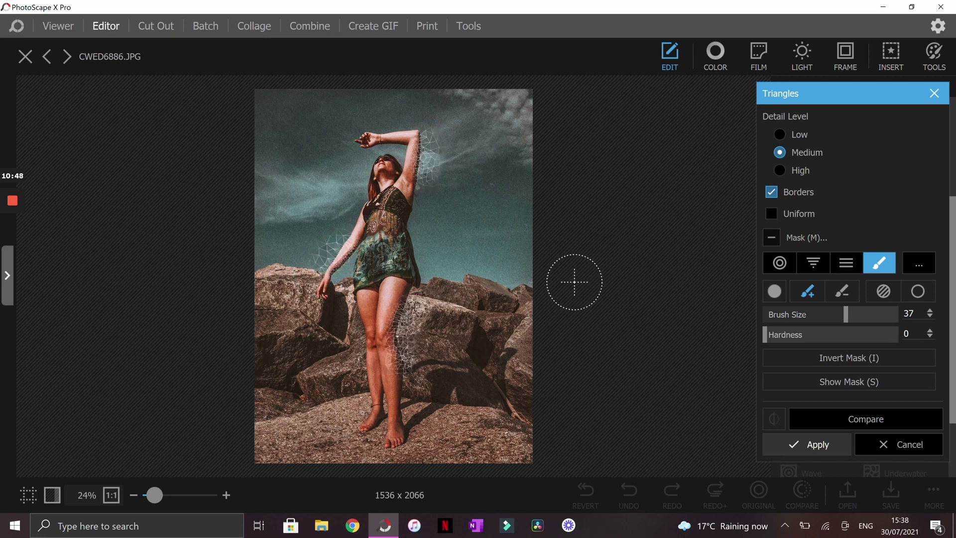
Brush more triangles onto the rocks and patches of sky around the woman, and discard the Triangles effect
mouse_move(485, 421)
mouse_down()
mouse_move(544, 449)
mouse_move(495, 442)
mouse_move(472, 476)
mouse_up()
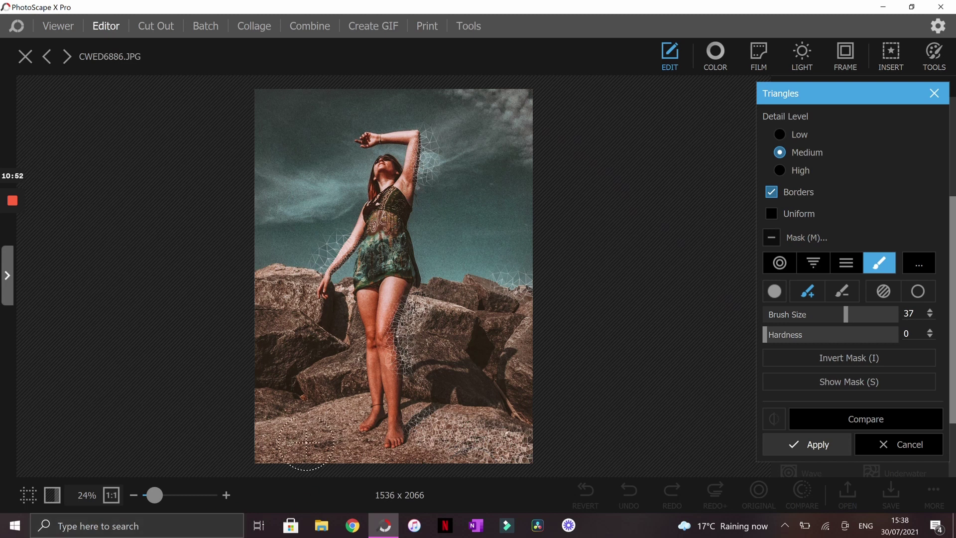
mouse_move(275, 188)
mouse_down()
mouse_move(264, 137)
mouse_move(256, 167)
mouse_move(283, 112)
mouse_move(329, 172)
mouse_up()
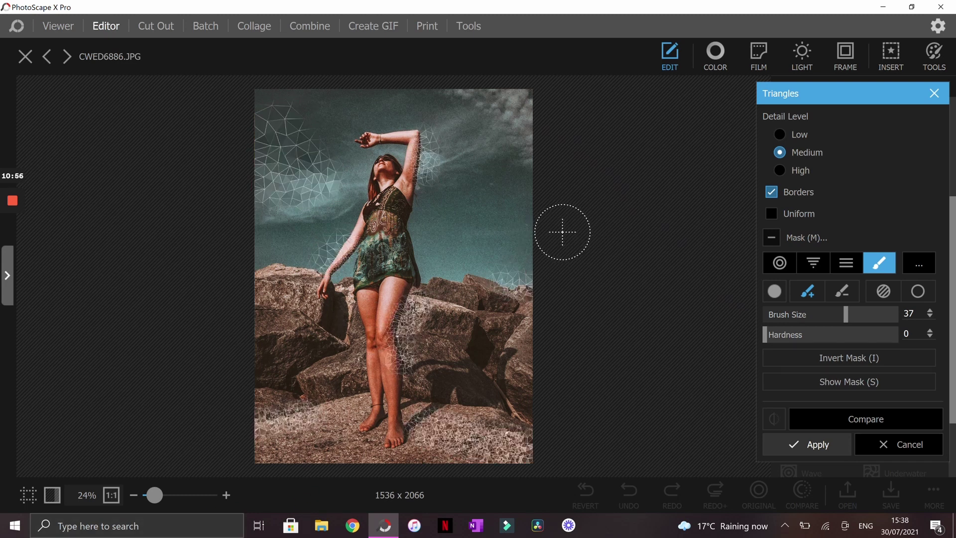
drag(408, 219, 441, 177)
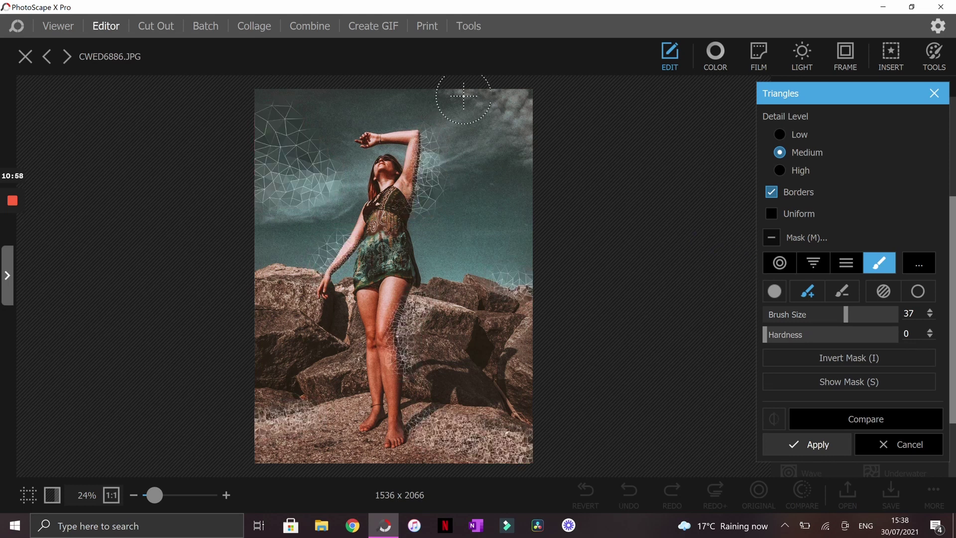
drag(548, 106, 576, 214)
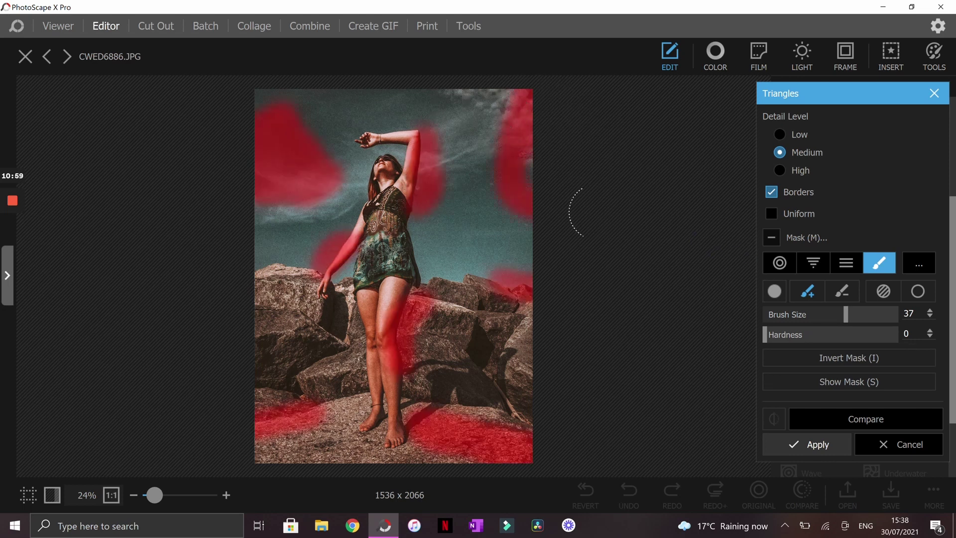
click(895, 454)
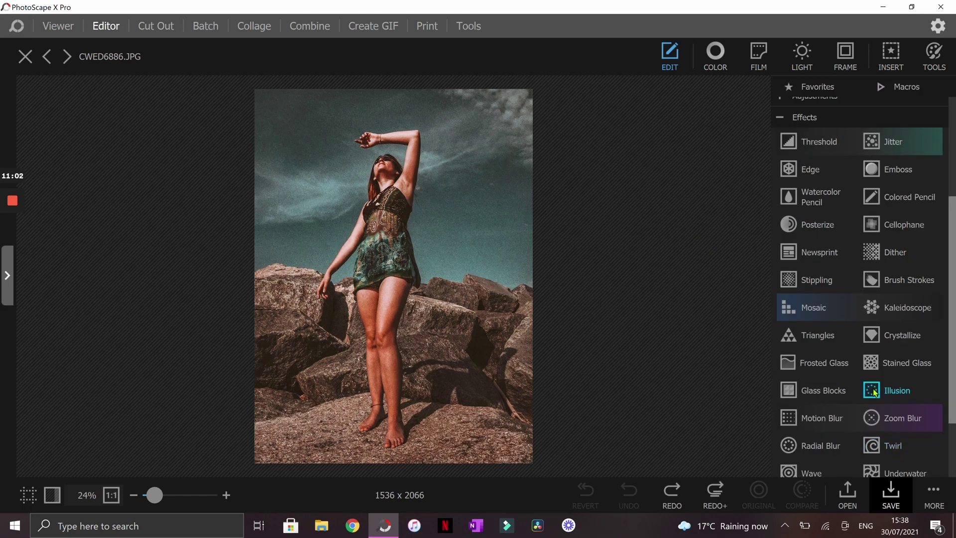
Preview the Watercolor Pencil effect on the photo and discard it
scroll(896, 229, up, 3)
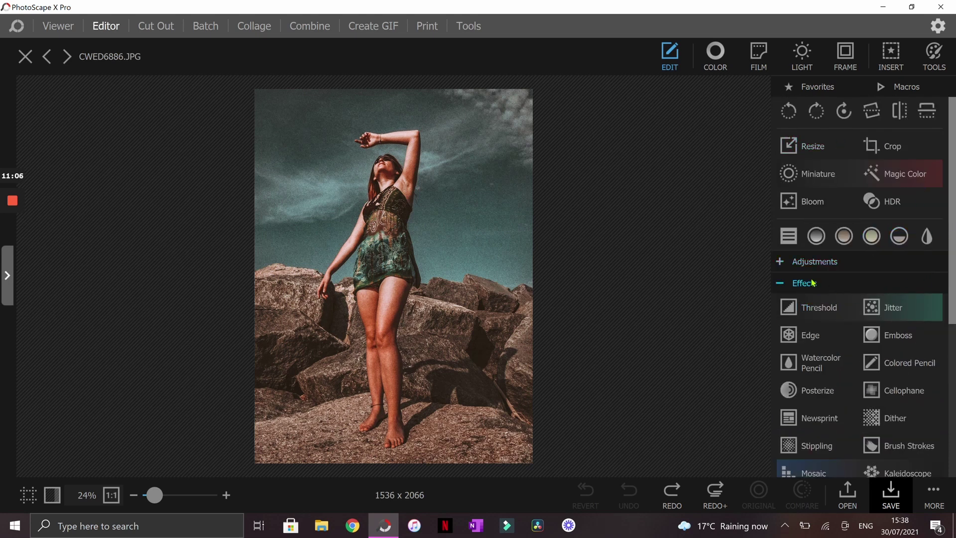
scroll(845, 312, down, 3)
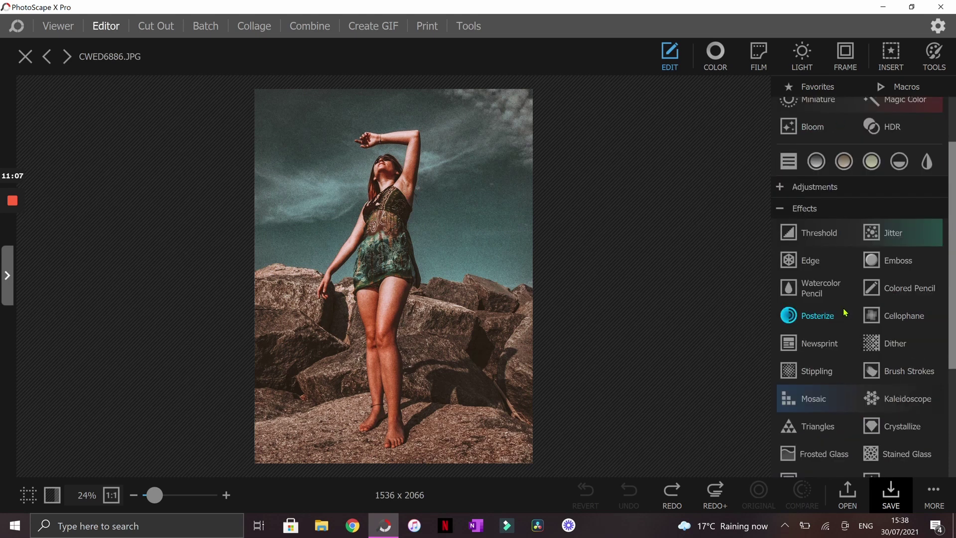
click(812, 288)
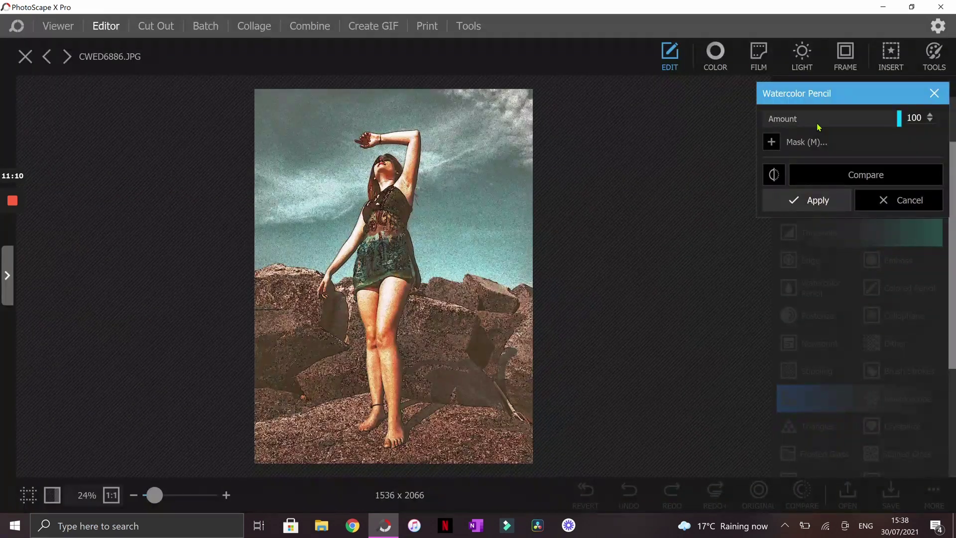
click(903, 200)
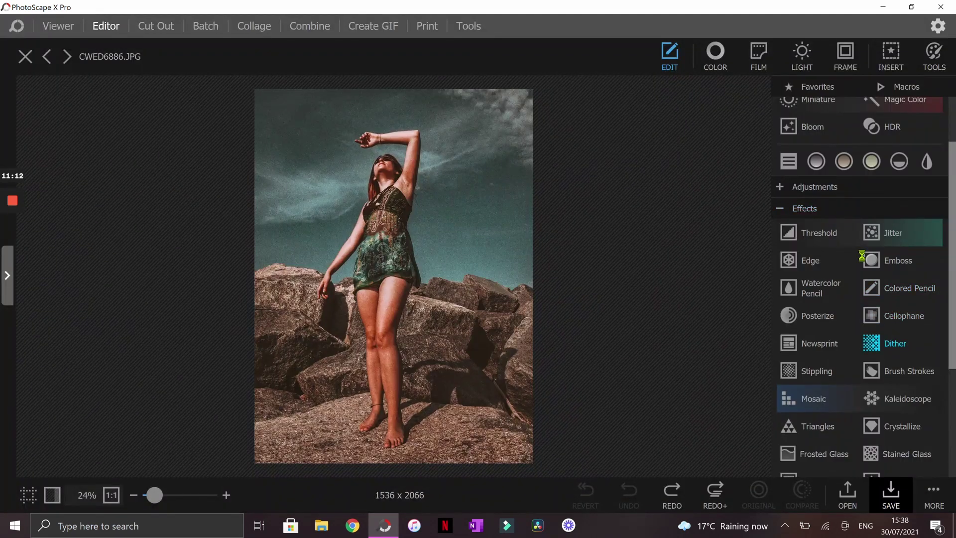
Preview the Dither effect and the Posterize effect with a blur of 64.64, discarding both
click(891, 344)
click(880, 185)
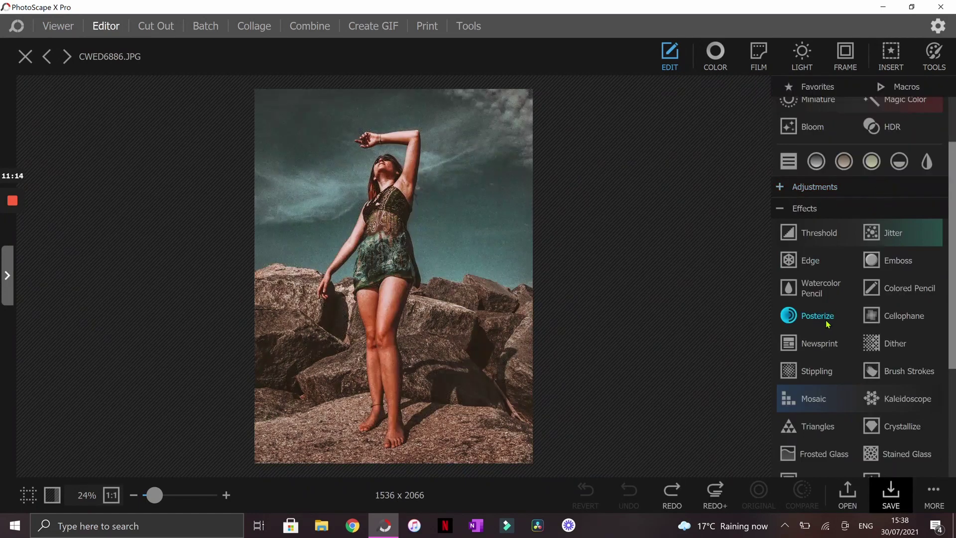
drag(828, 139, 865, 139)
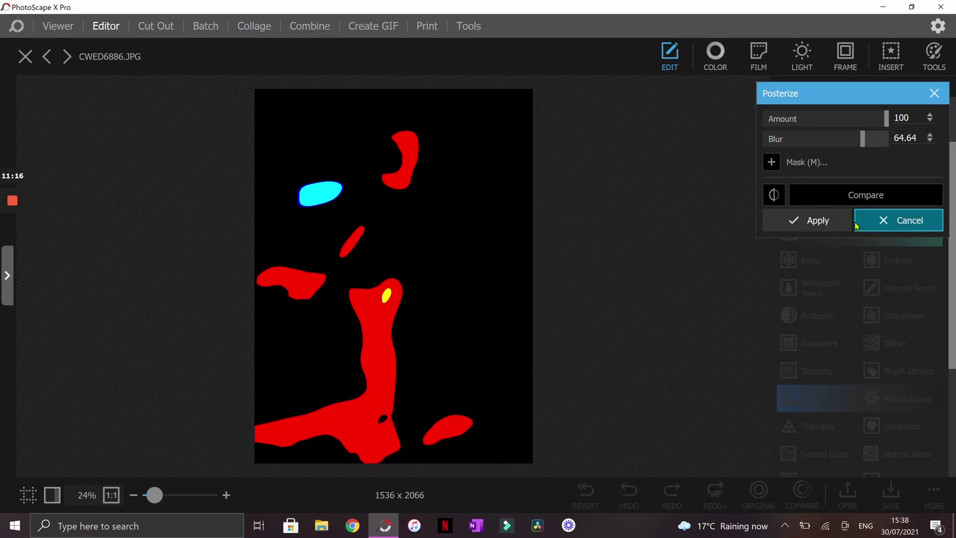
click(859, 219)
Expand the transformations, try the Twirl effect on the photo with an amount of 50, and discard it
scroll(857, 292, down, 4)
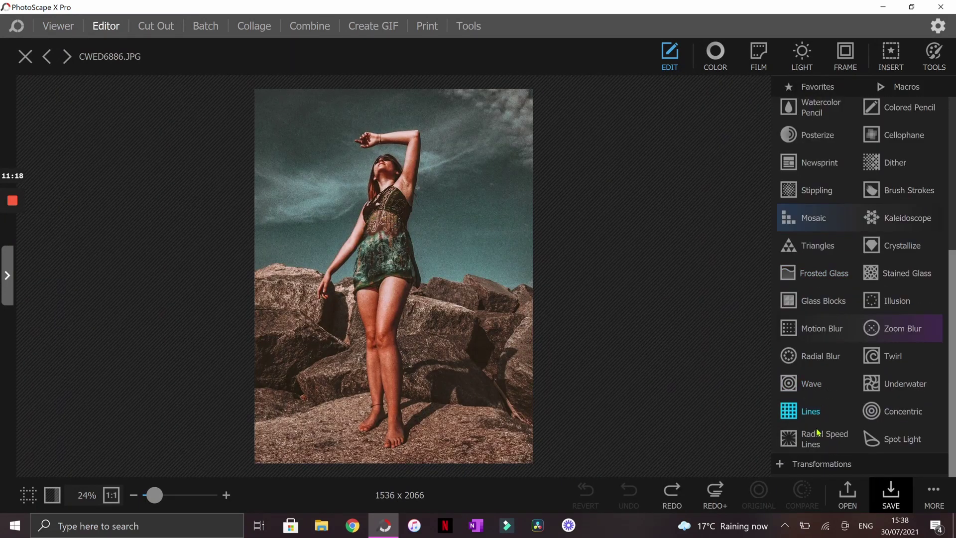
click(850, 461)
click(882, 351)
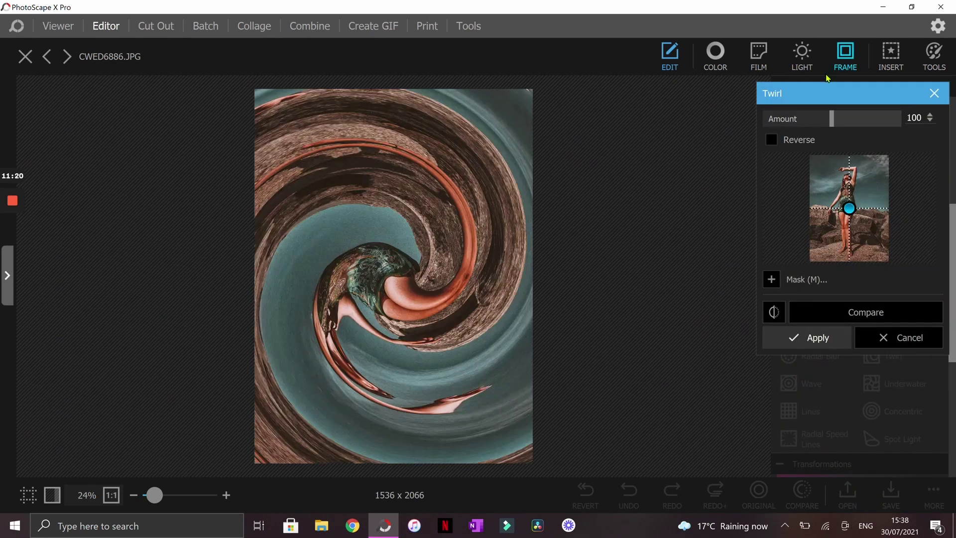
click(893, 122)
click(798, 119)
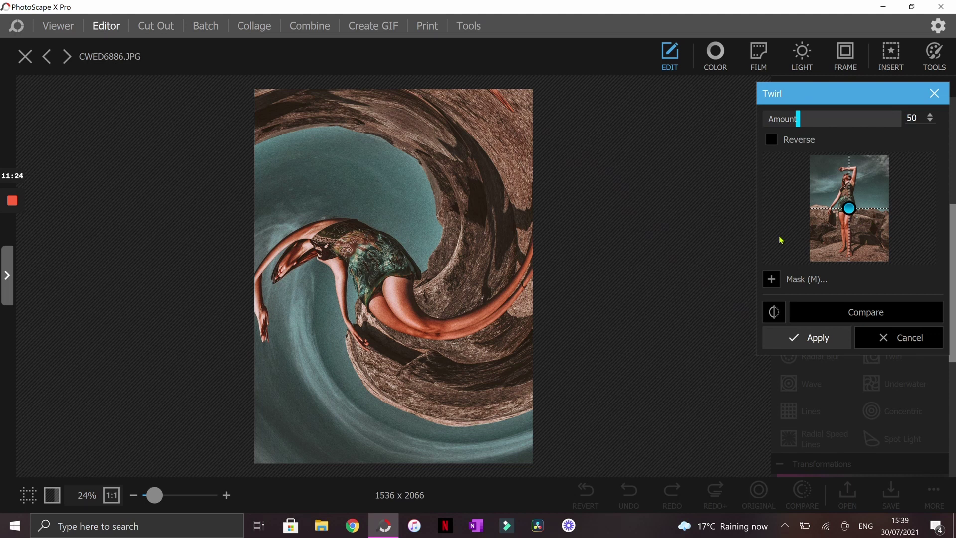
click(872, 338)
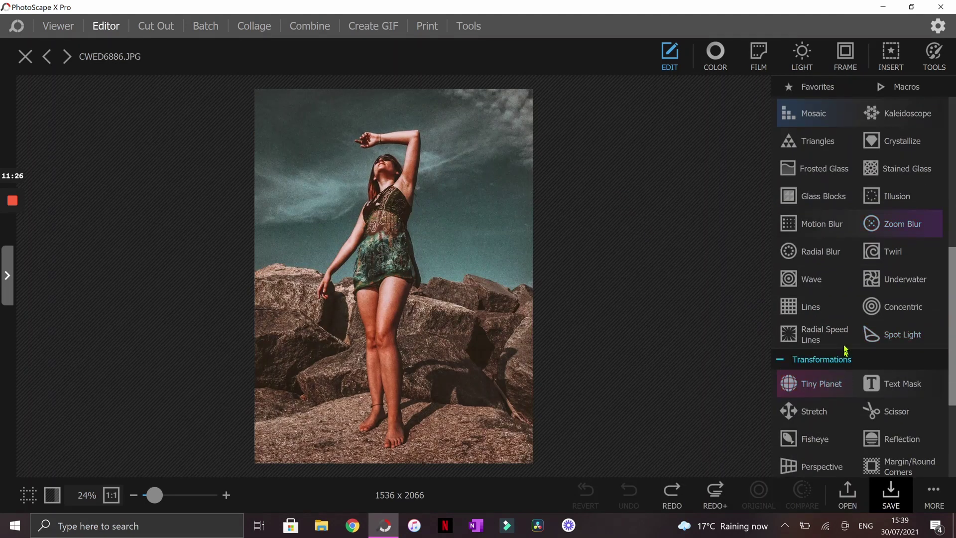
Try the Tiny Planet transformation with a blend of 100 and zoom values of 65 and 48, and discard it
click(822, 384)
click(873, 139)
click(899, 139)
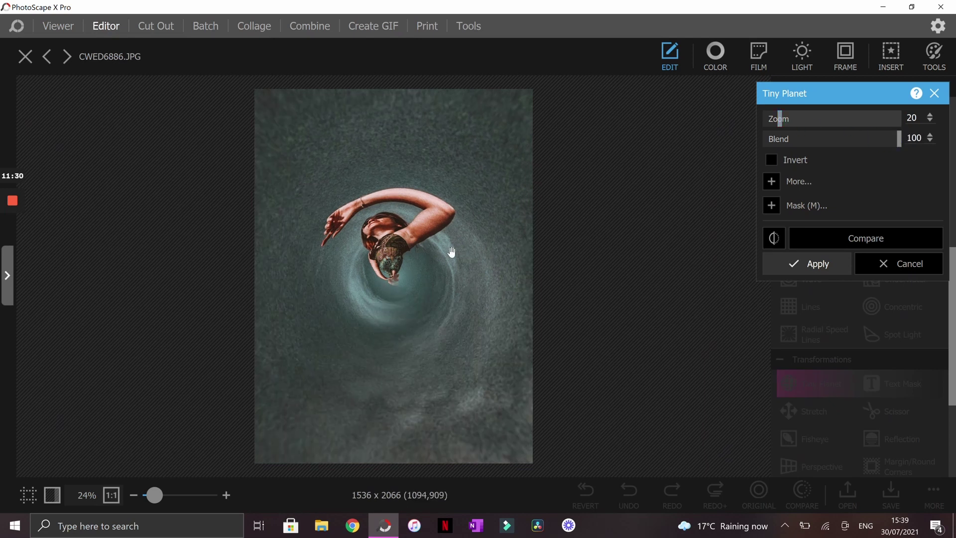
click(847, 119)
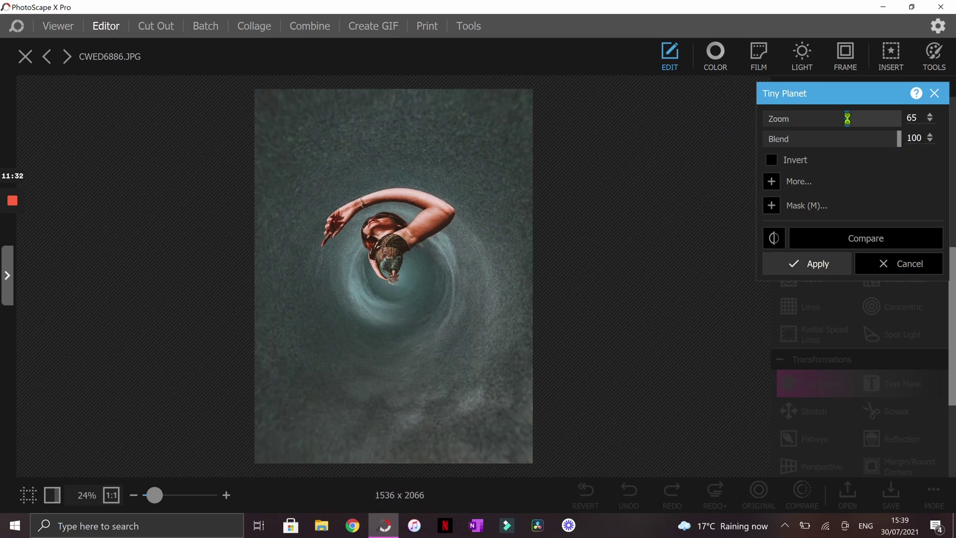
drag(847, 118, 821, 119)
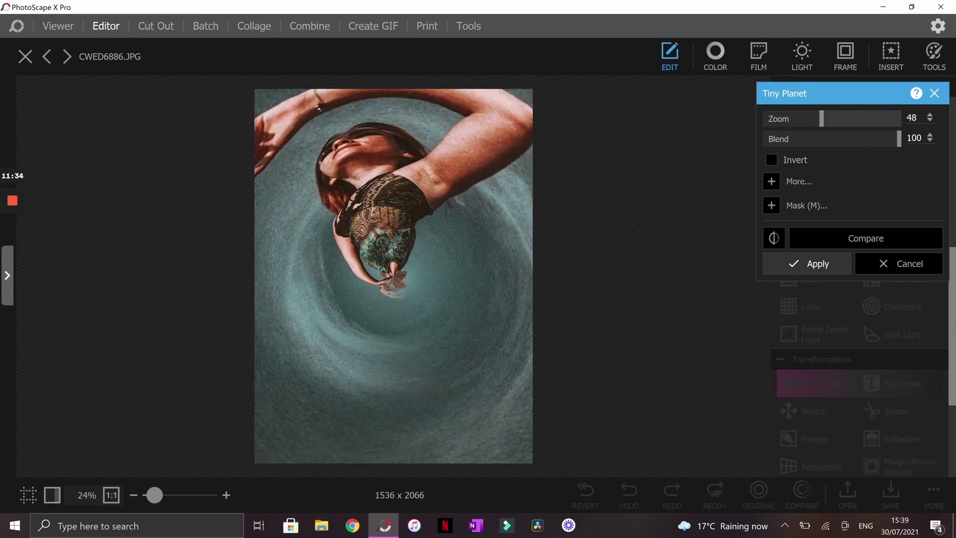
click(899, 263)
Try the Fisheye transformation centered on the woman's face with amounts of 93 and -20, and discard it
scroll(819, 362, down, 4)
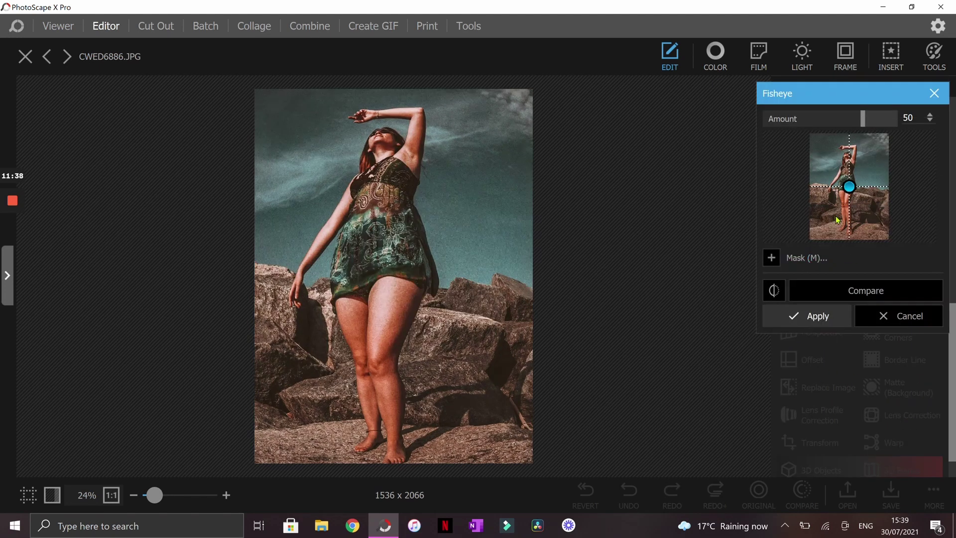
drag(850, 184, 848, 156)
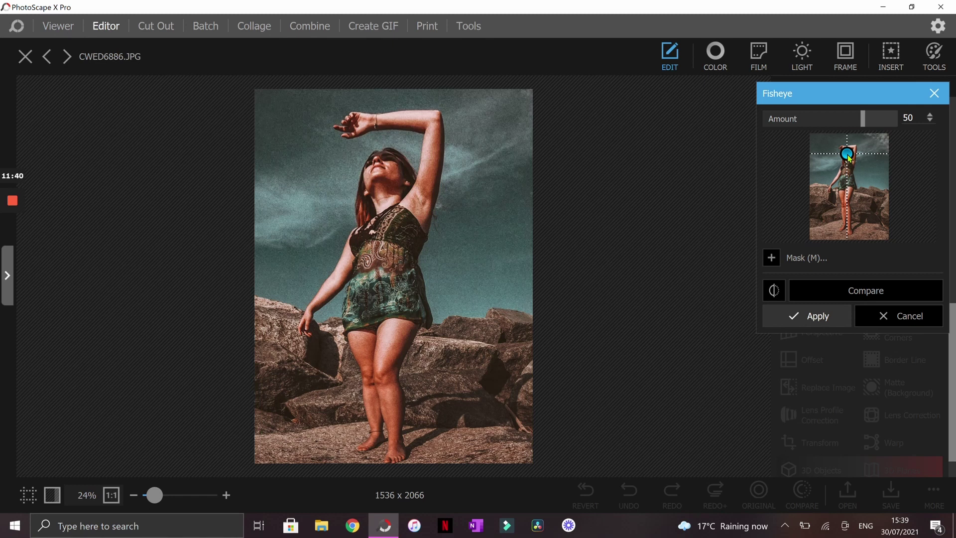
drag(837, 118, 851, 117)
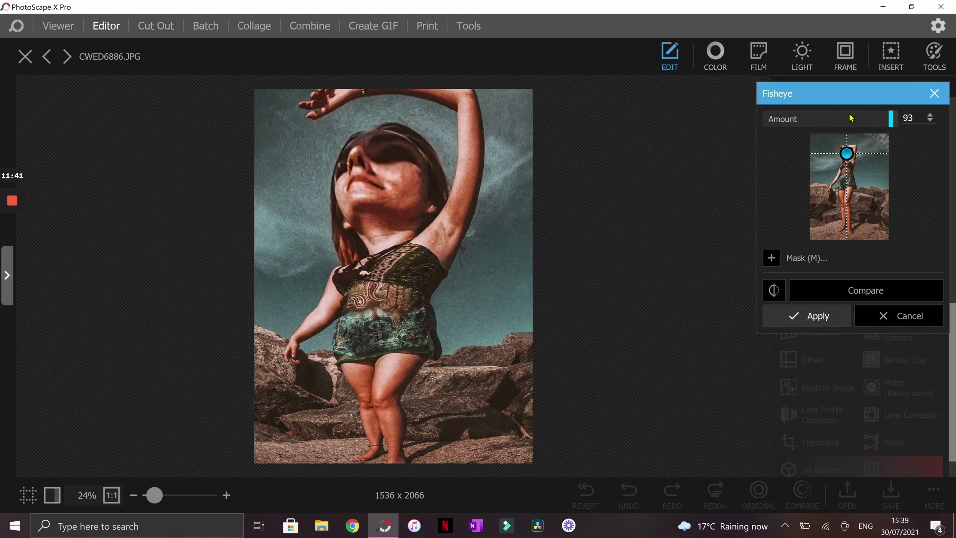
click(819, 118)
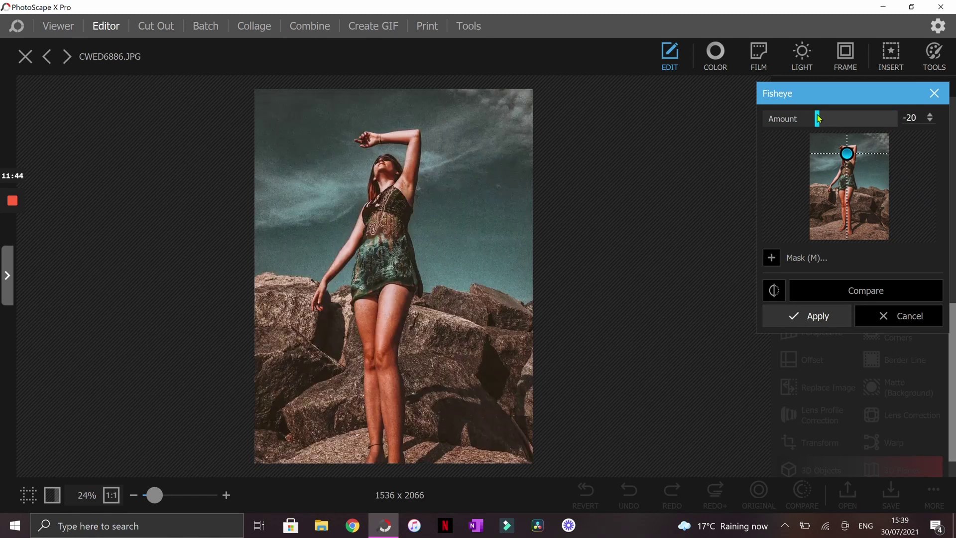
click(776, 121)
click(887, 321)
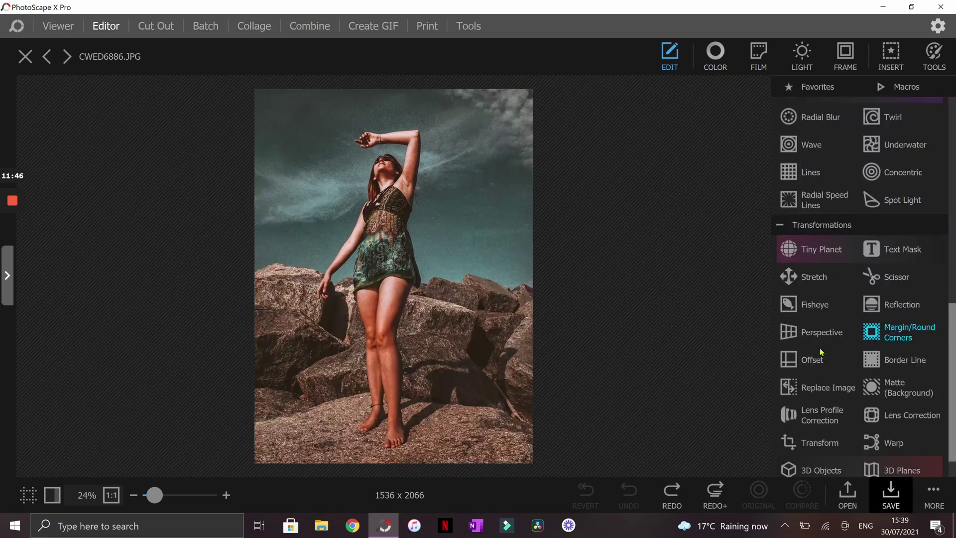
scroll(925, 324, down, 1)
drag(954, 407, 952, 174)
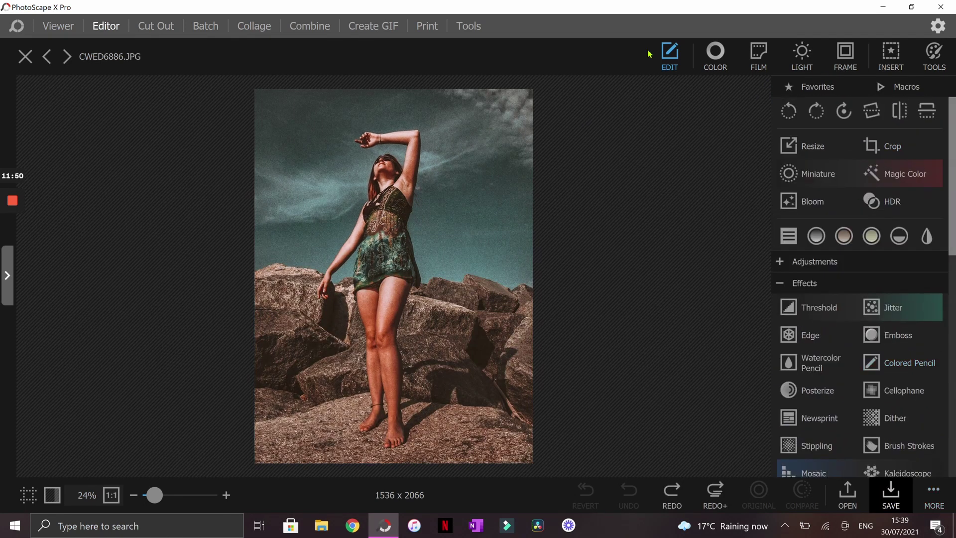
scroll(852, 420, down, 1)
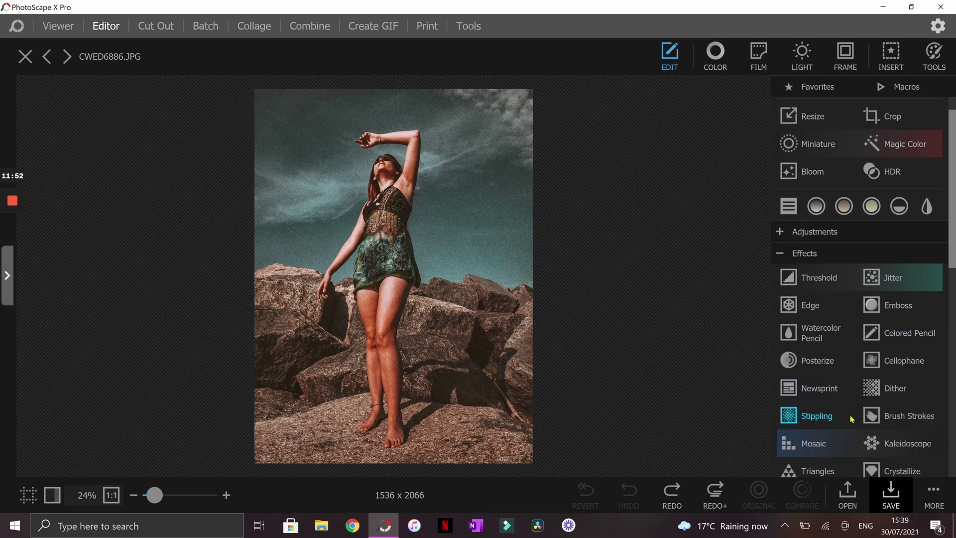